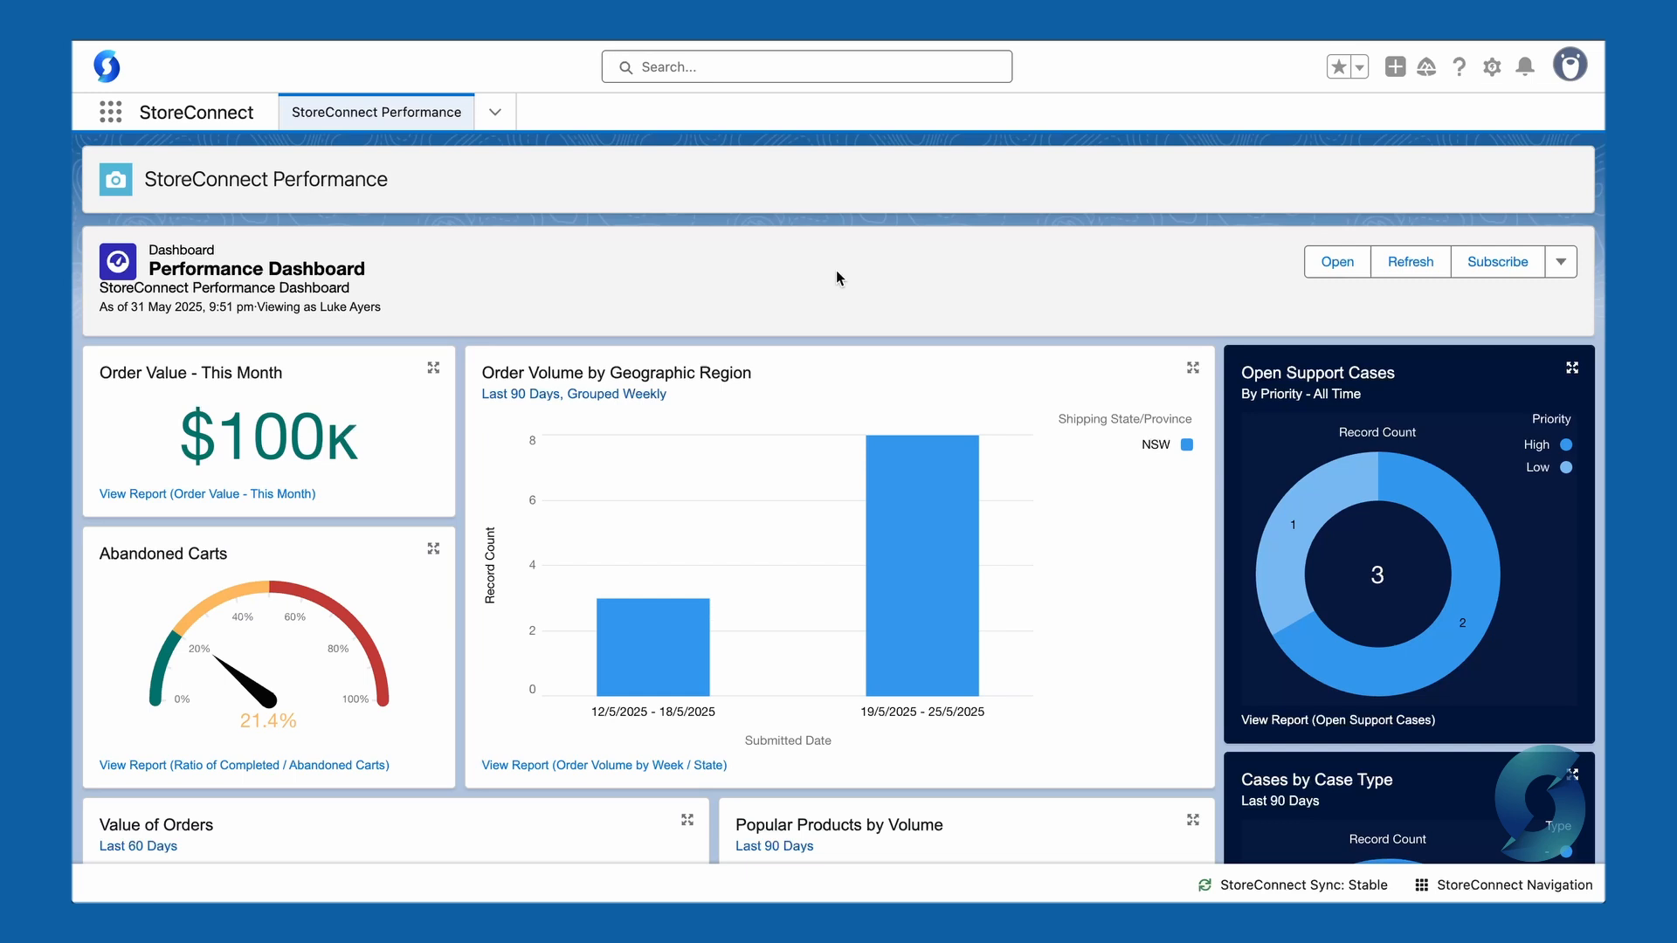
Step: Open the Steve Plushie product and view its Standard Price Book entry
left_click(494, 112)
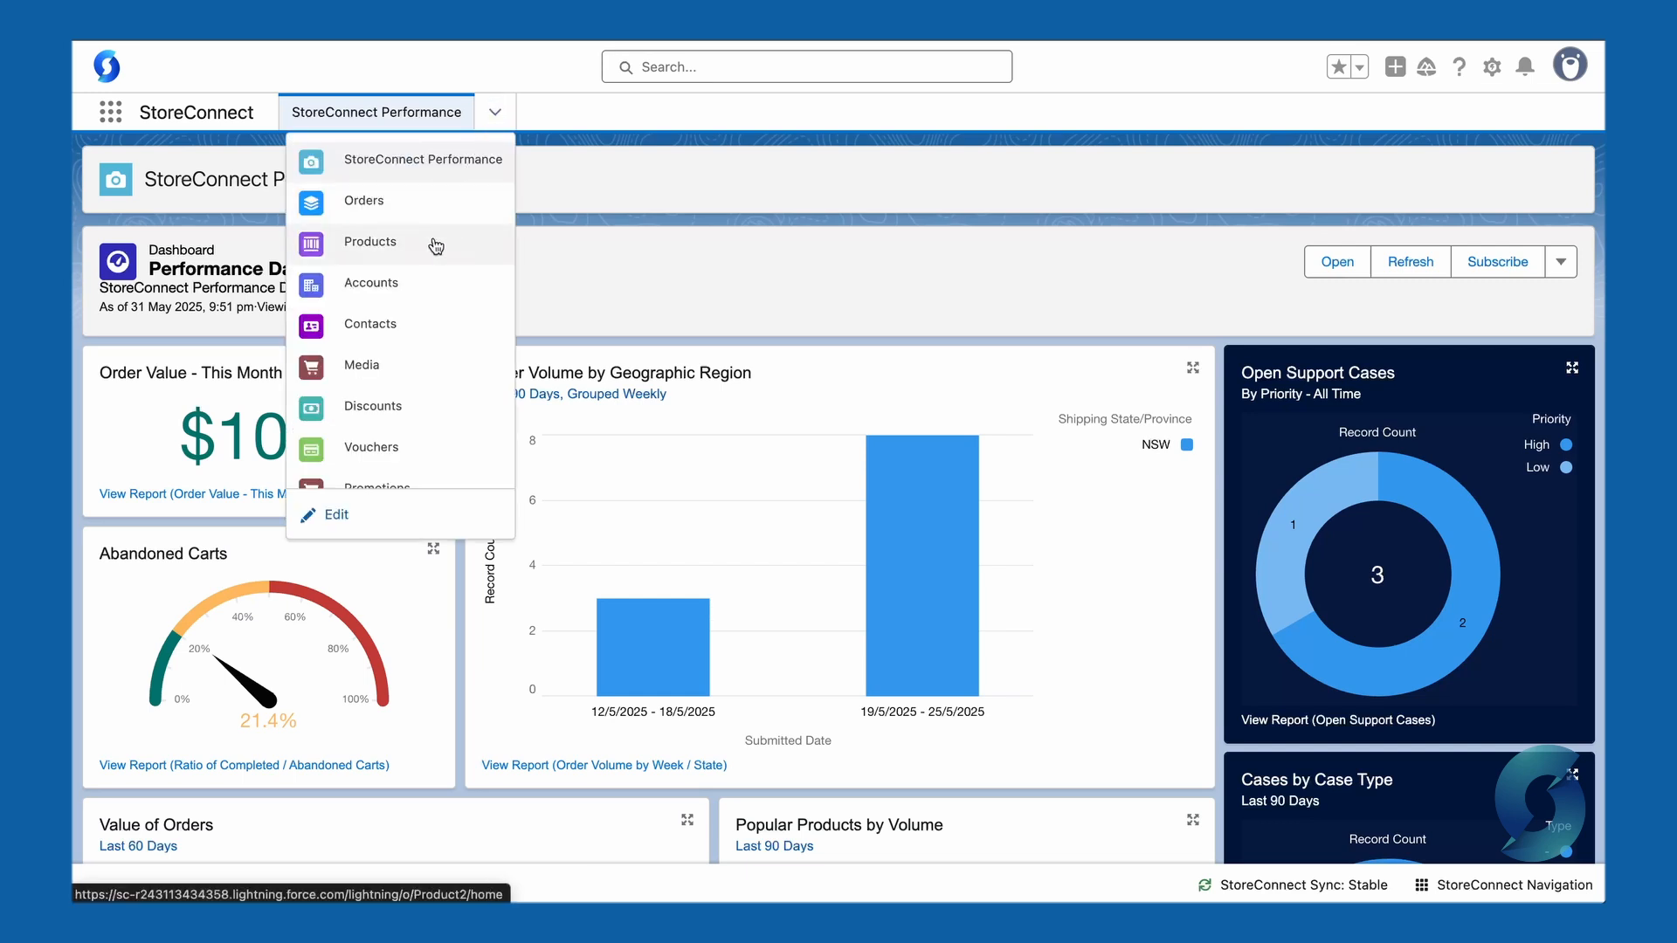
left_click(435, 246)
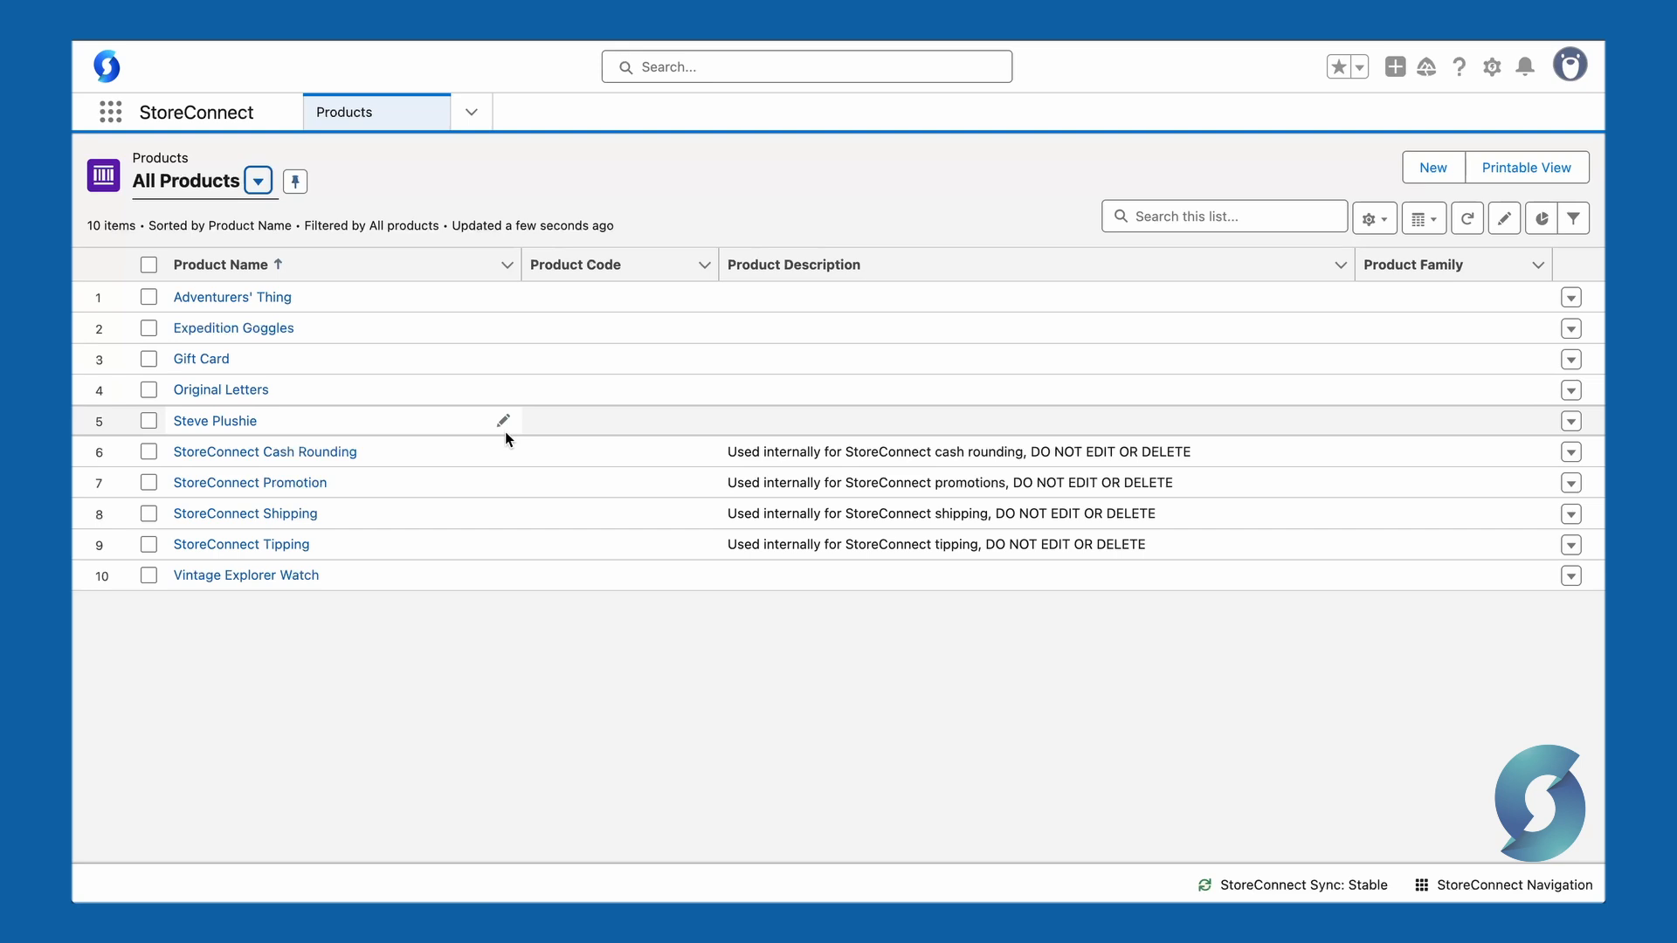
left_click(232, 421)
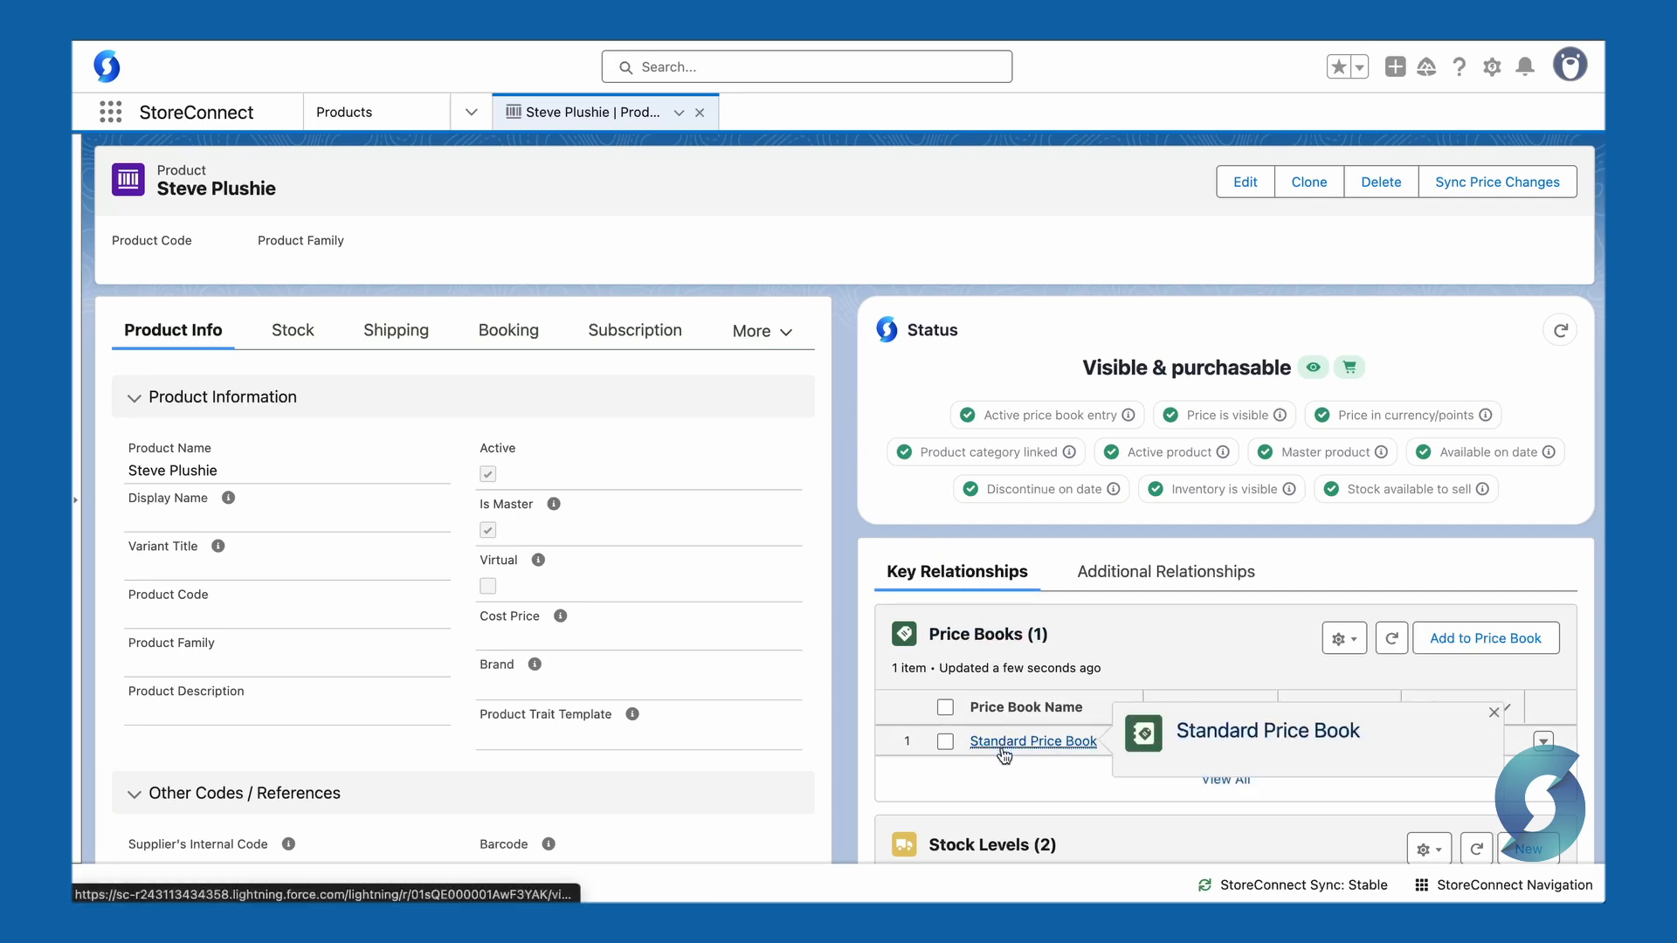
left_click(1543, 741)
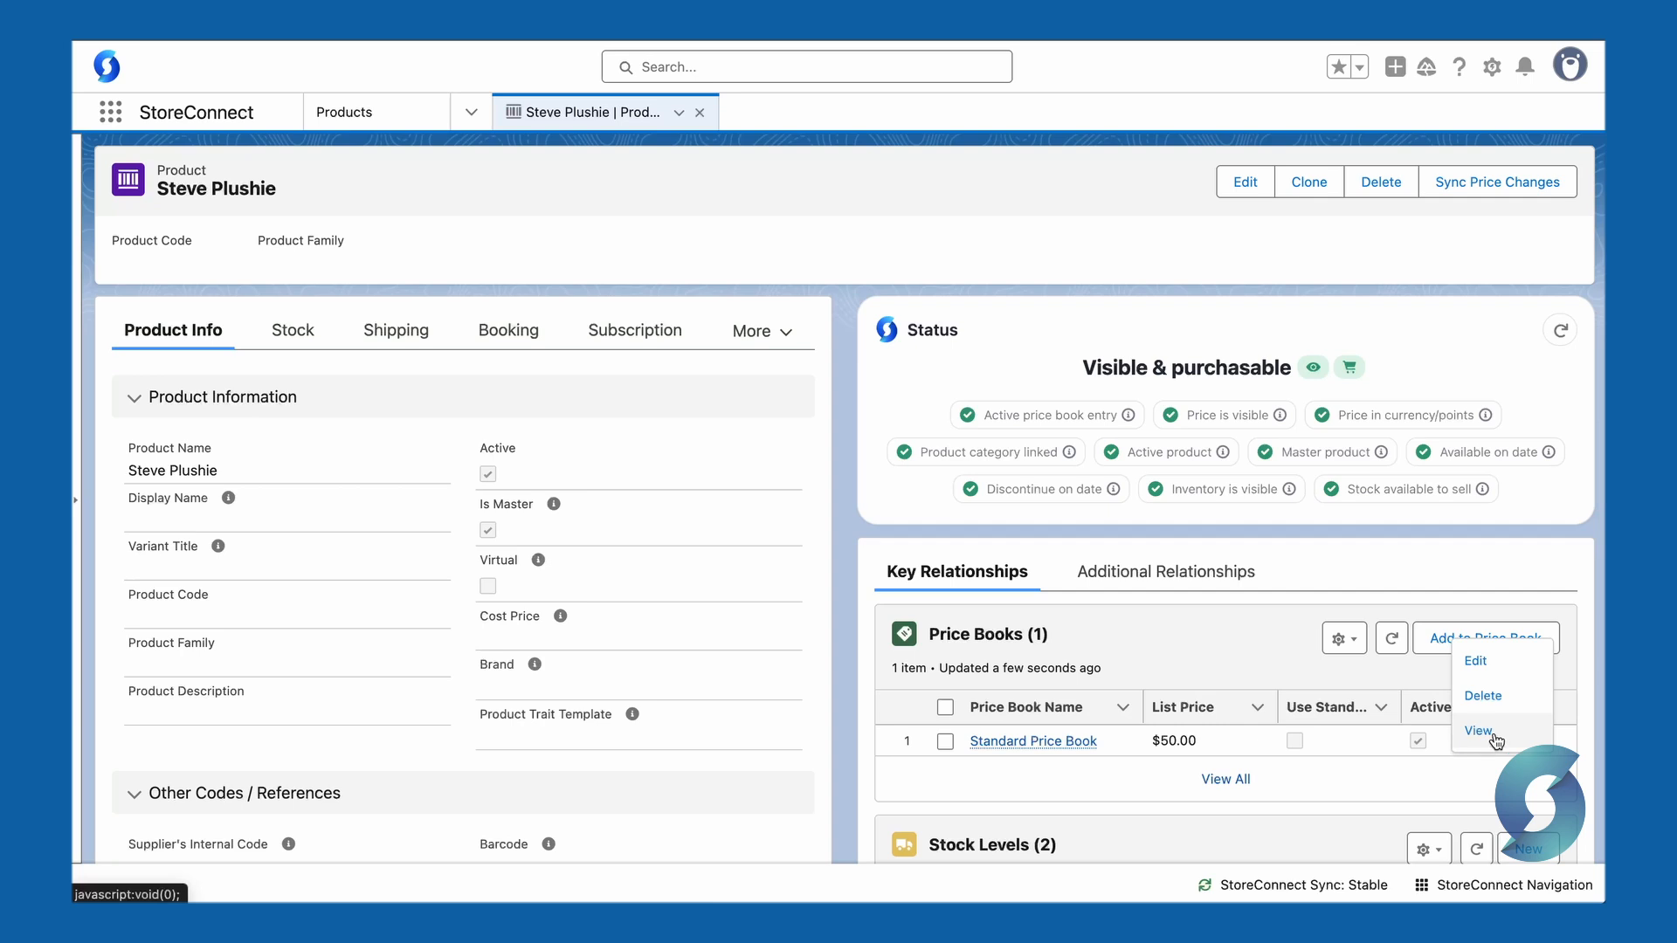
left_click(1481, 732)
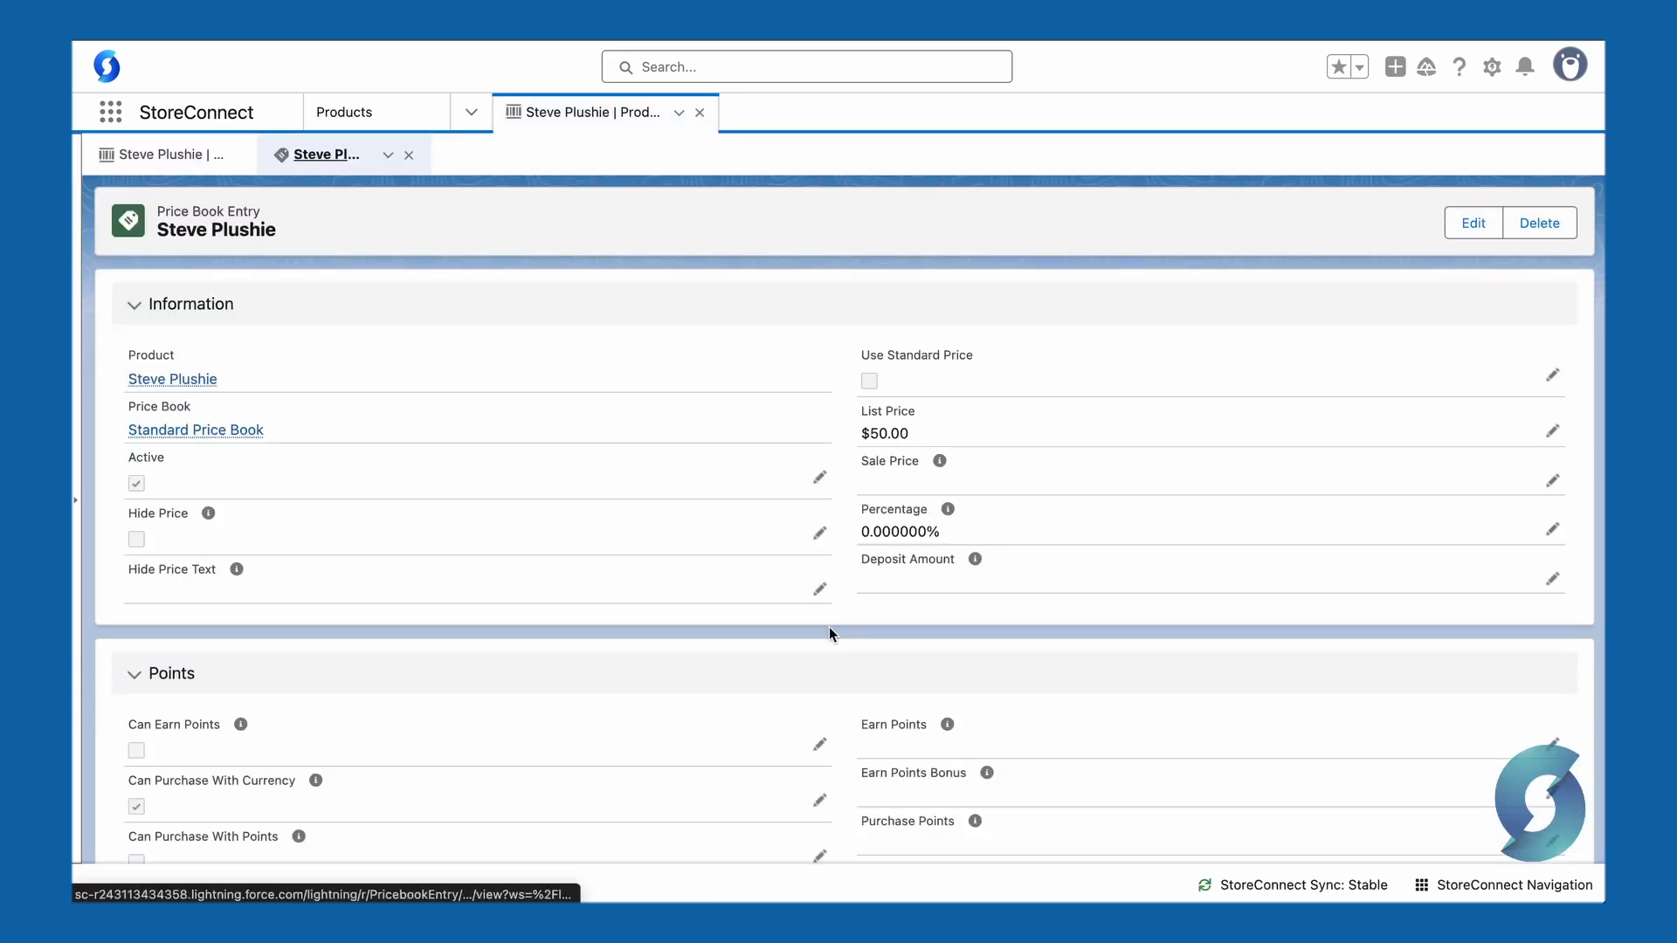
Step: Open the price book entry record page for editing in Lightning App Builder
scroll(587, 699, "down", 4)
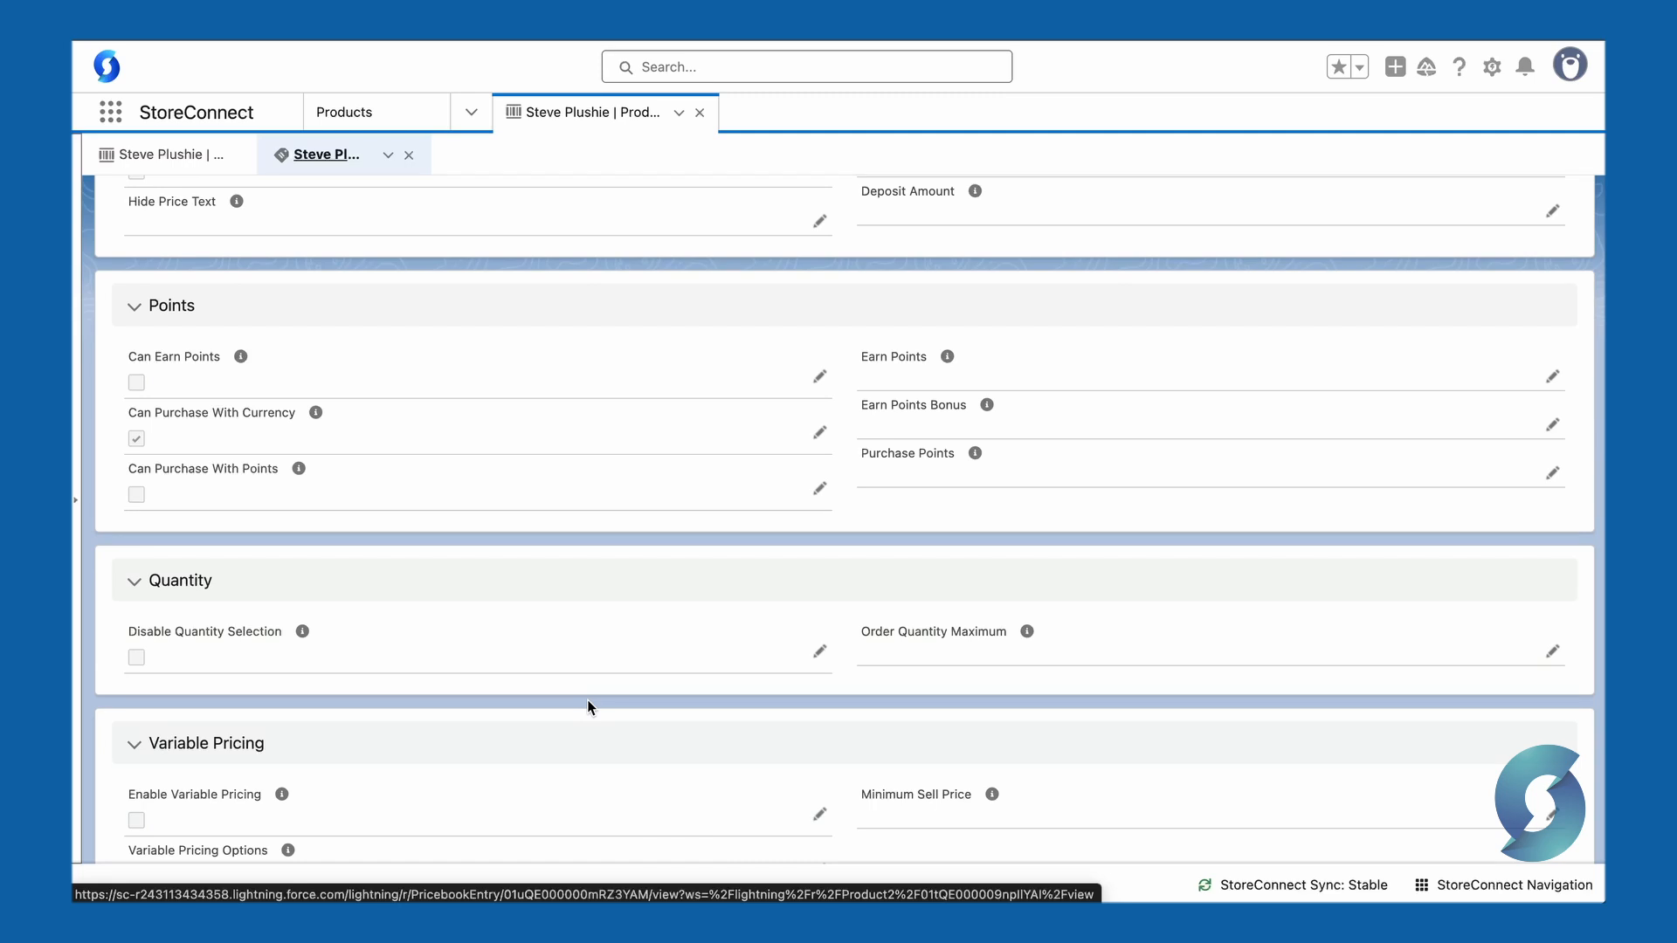
scroll(587, 700, "up", 4)
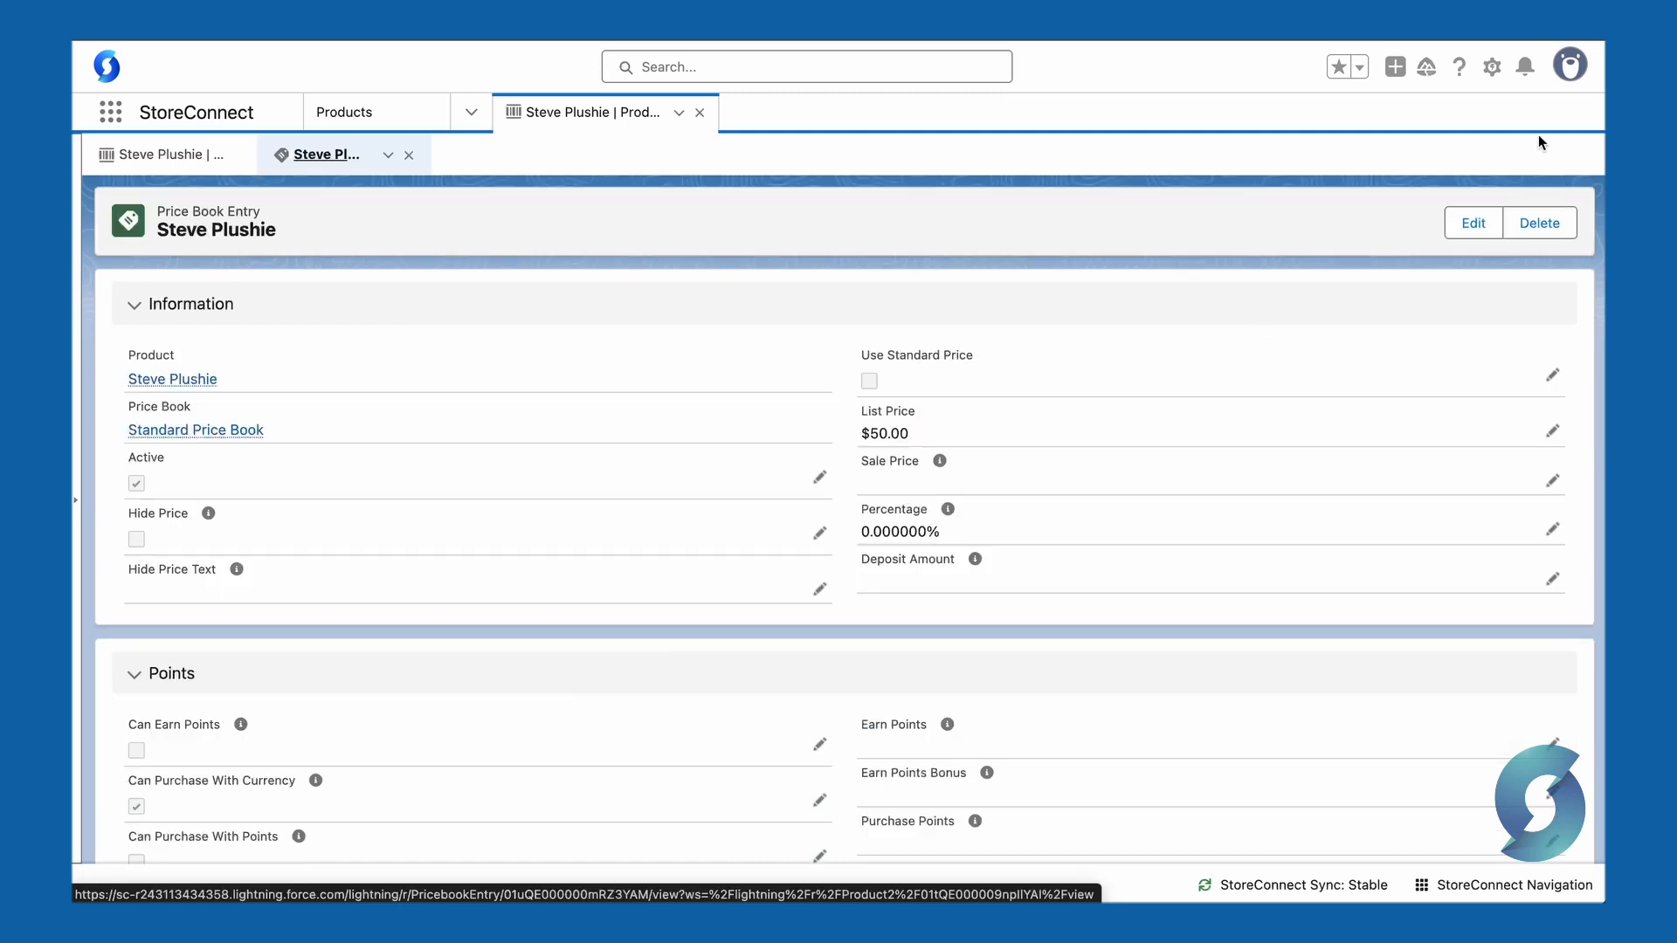
left_click(1491, 69)
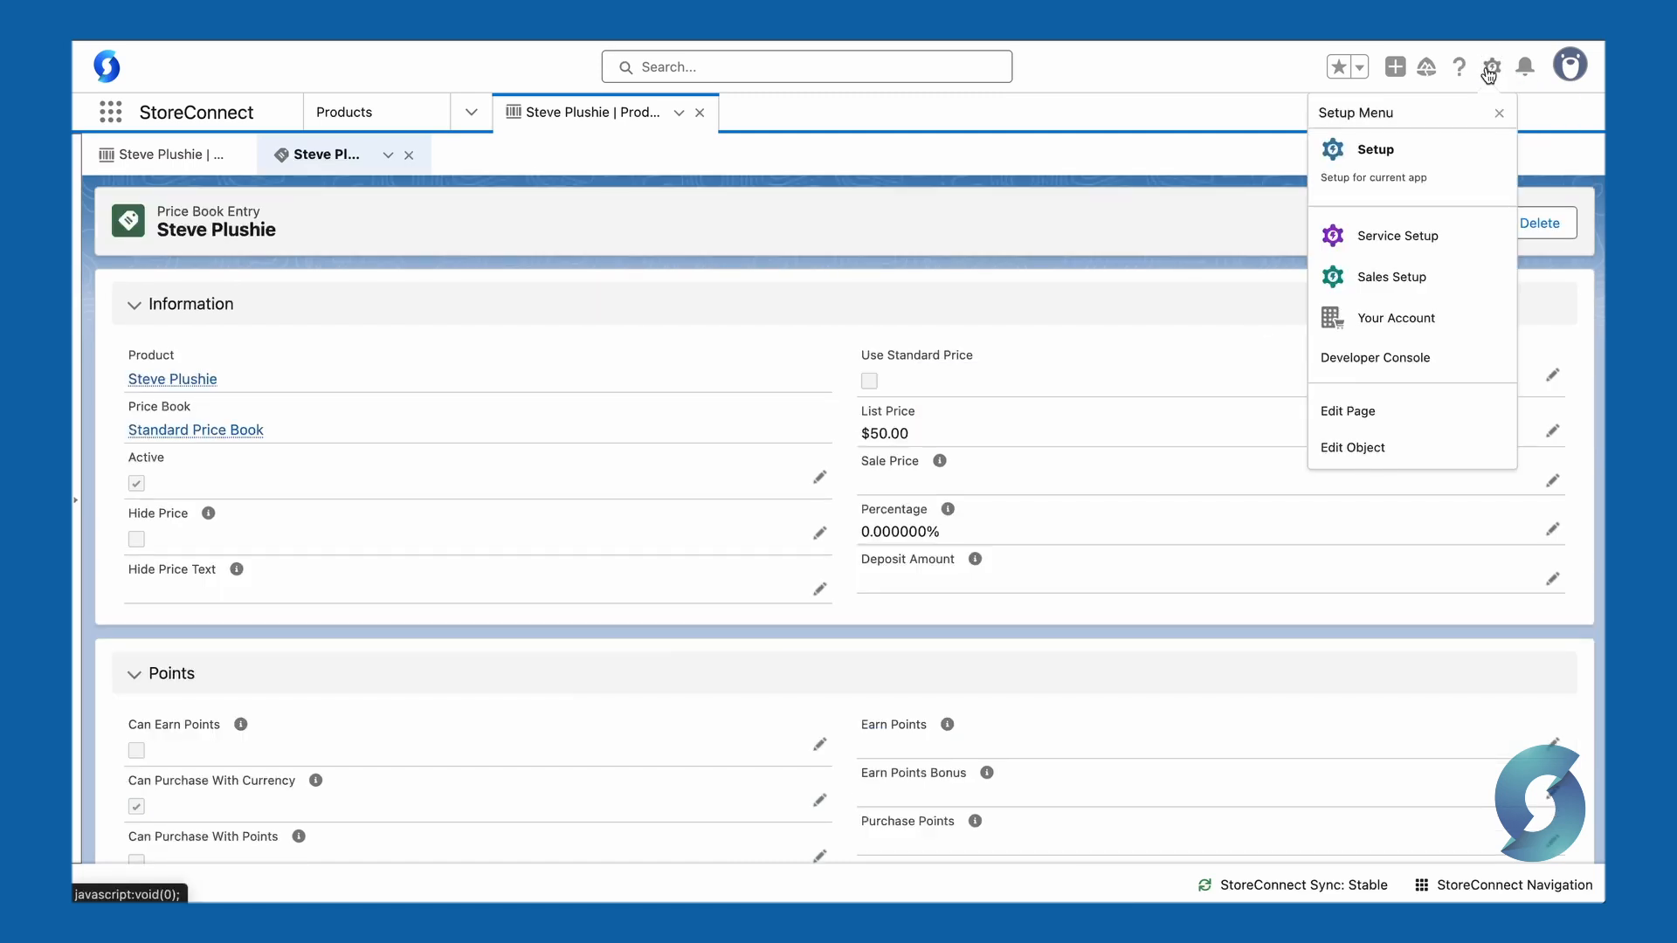
left_click(1392, 415)
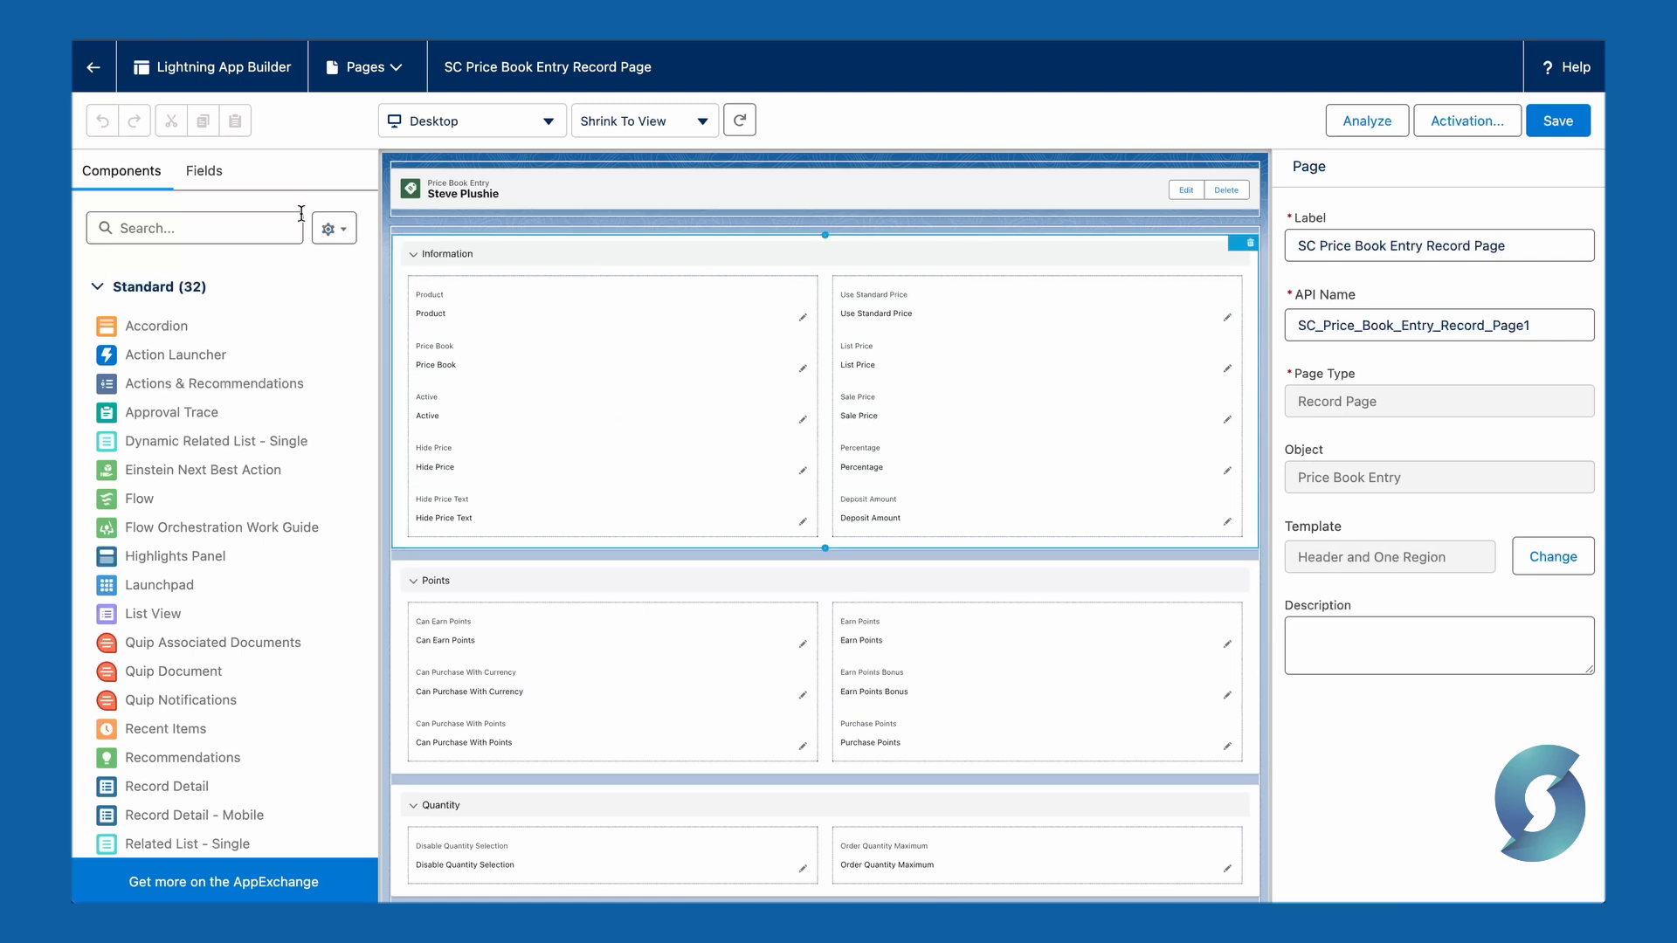
Step: Add a new field section below Points and label it Restricted
left_click(220, 176)
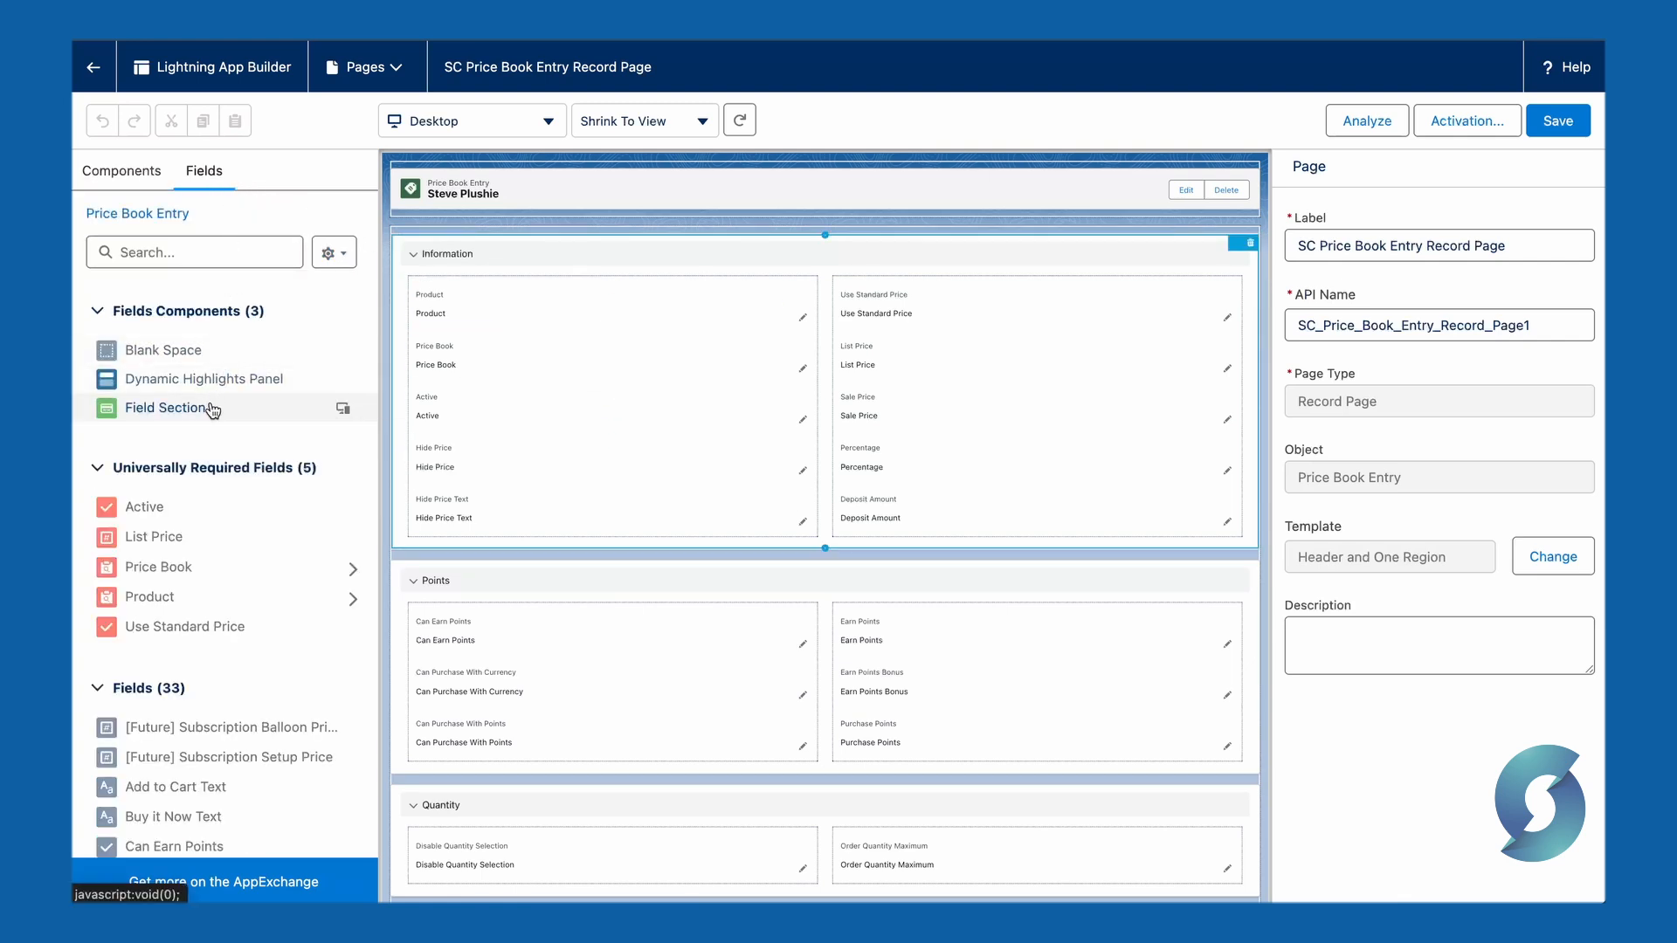
left_click_drag(213, 408, 736, 772)
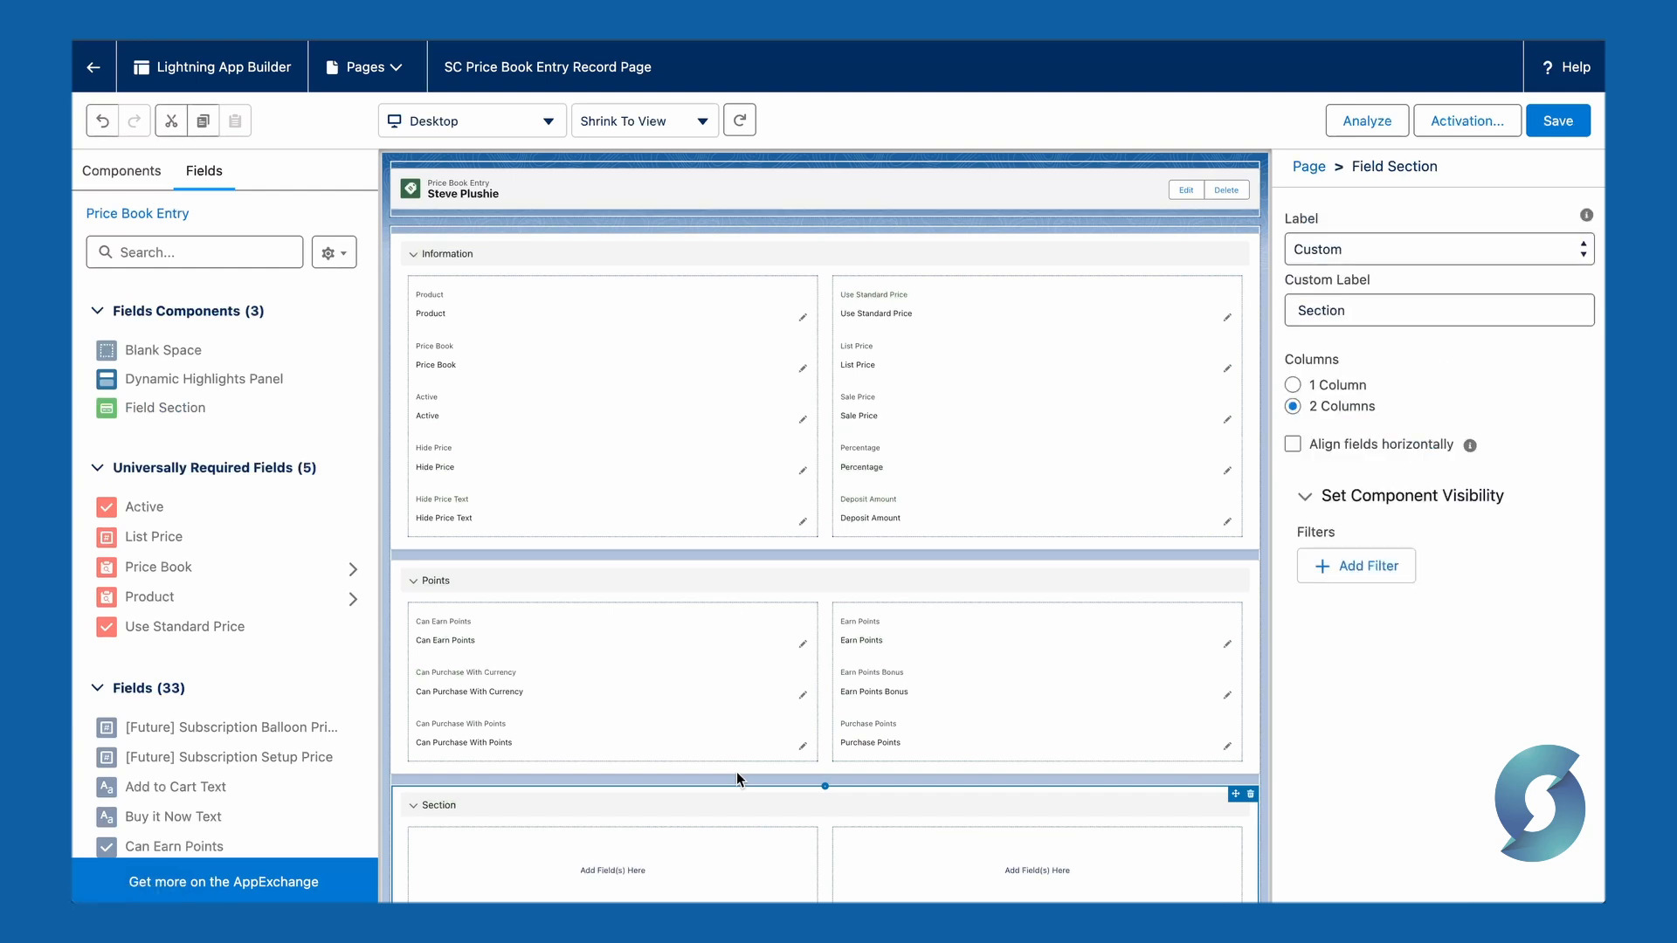
double_click(1365, 313)
type("Restricted")
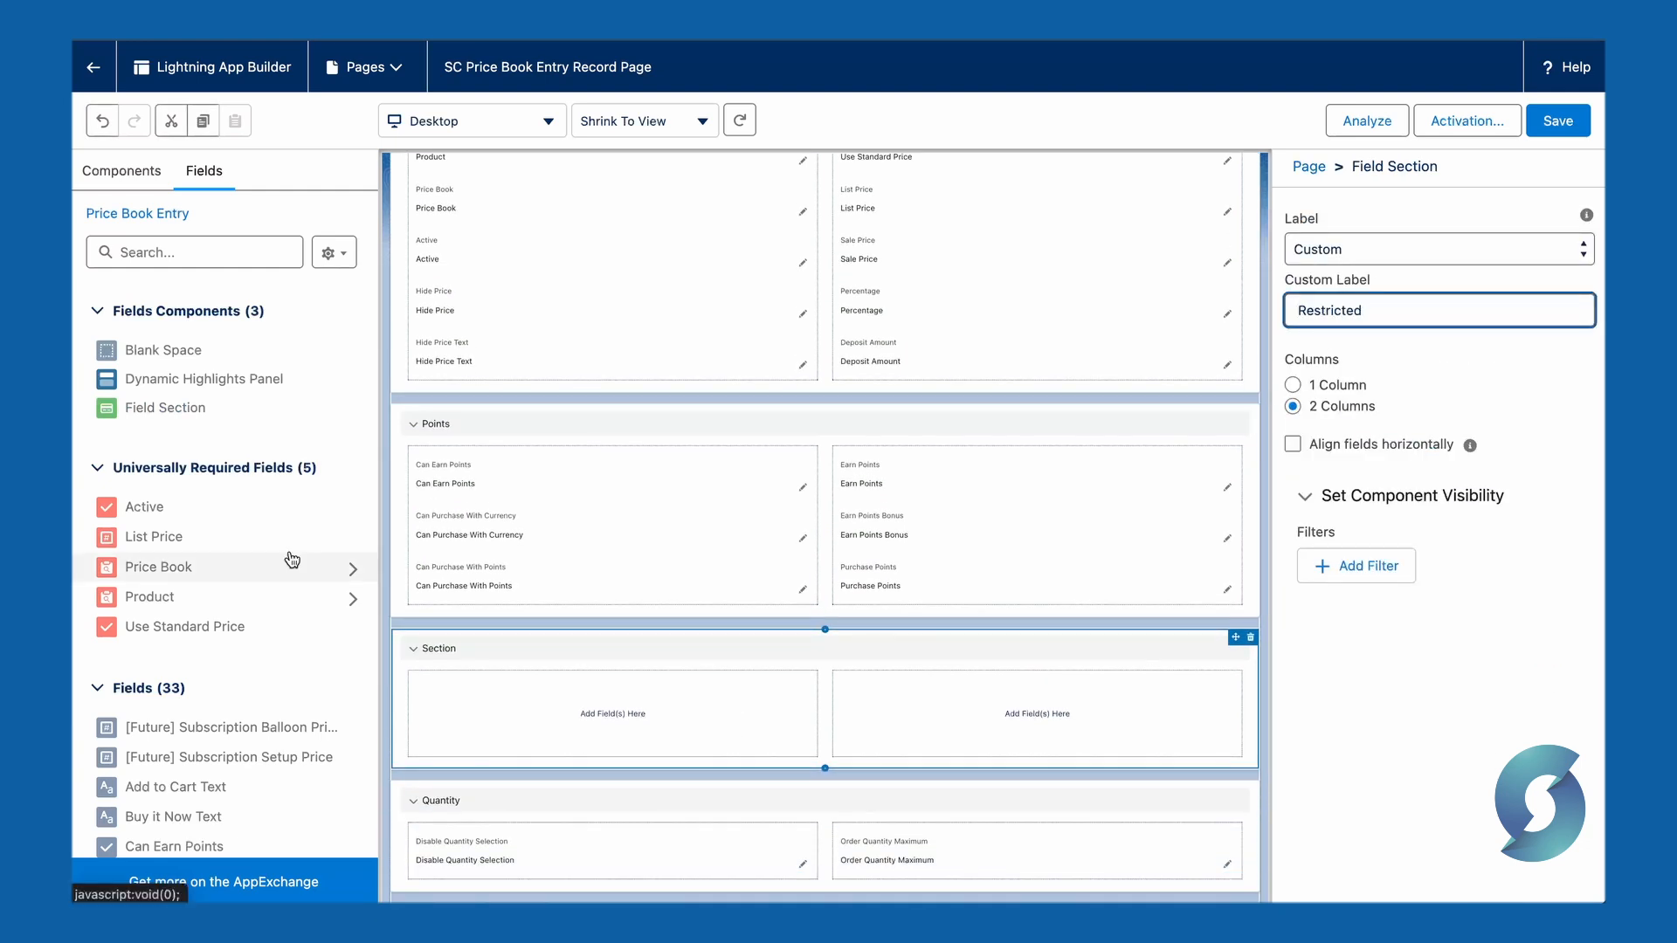
Step: Place the Display If Restricted?, Restricted and Restricted Text fields in the Restricted section, save the page and exit
scroll(292, 560, "down", 5)
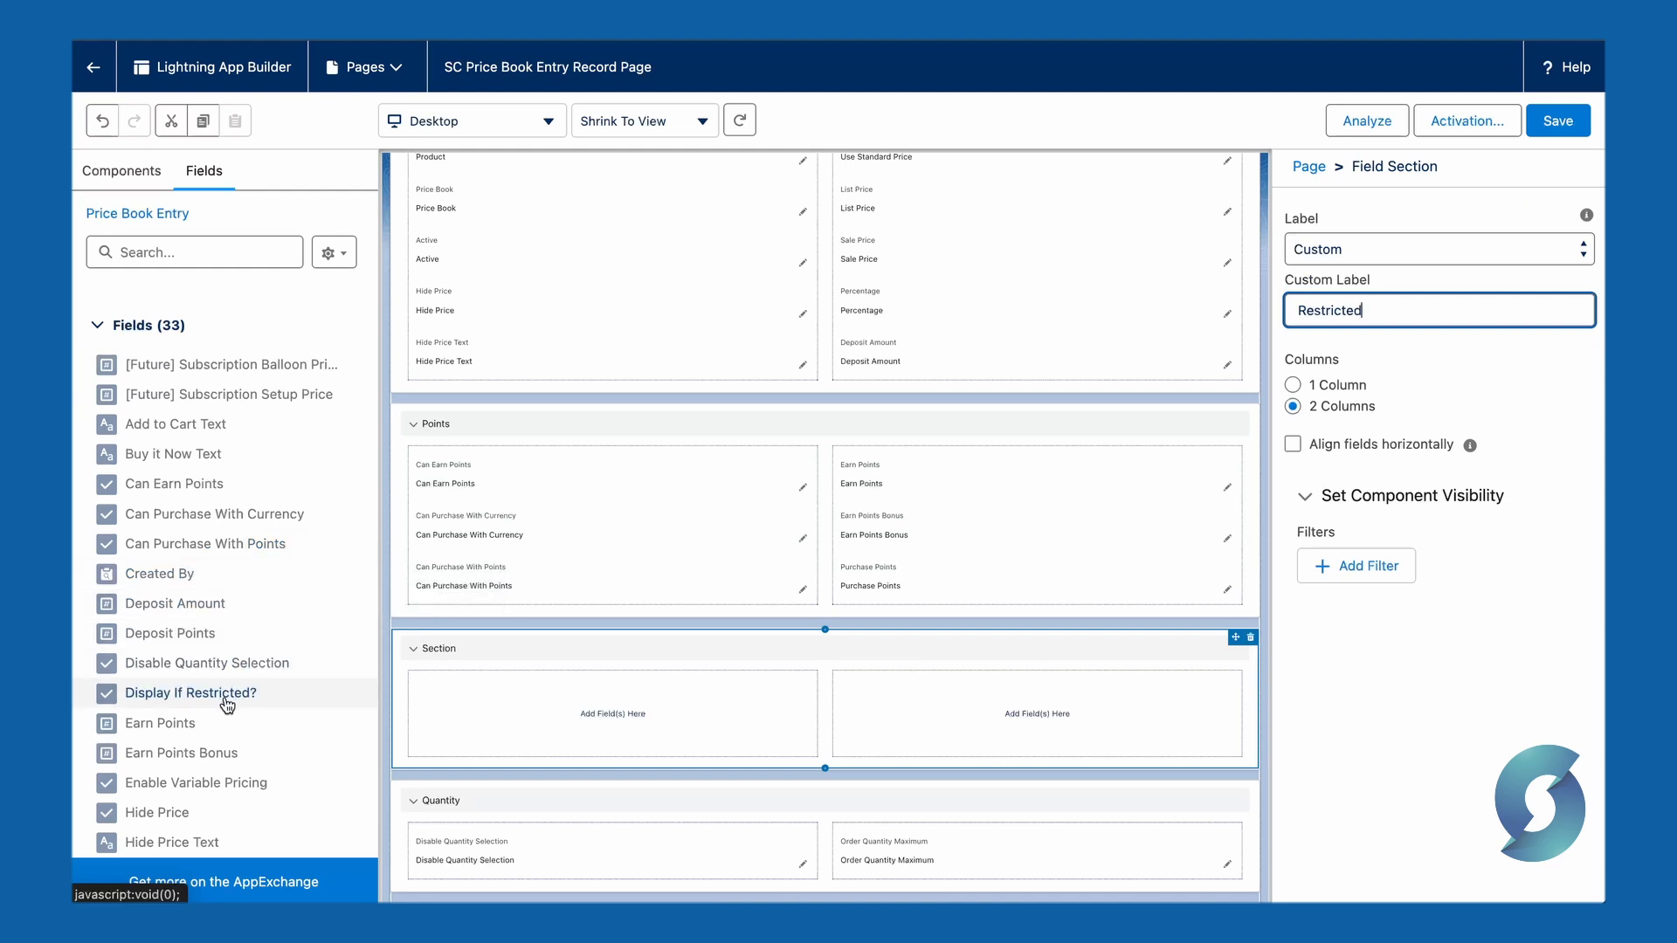
left_click_drag(225, 704, 864, 712)
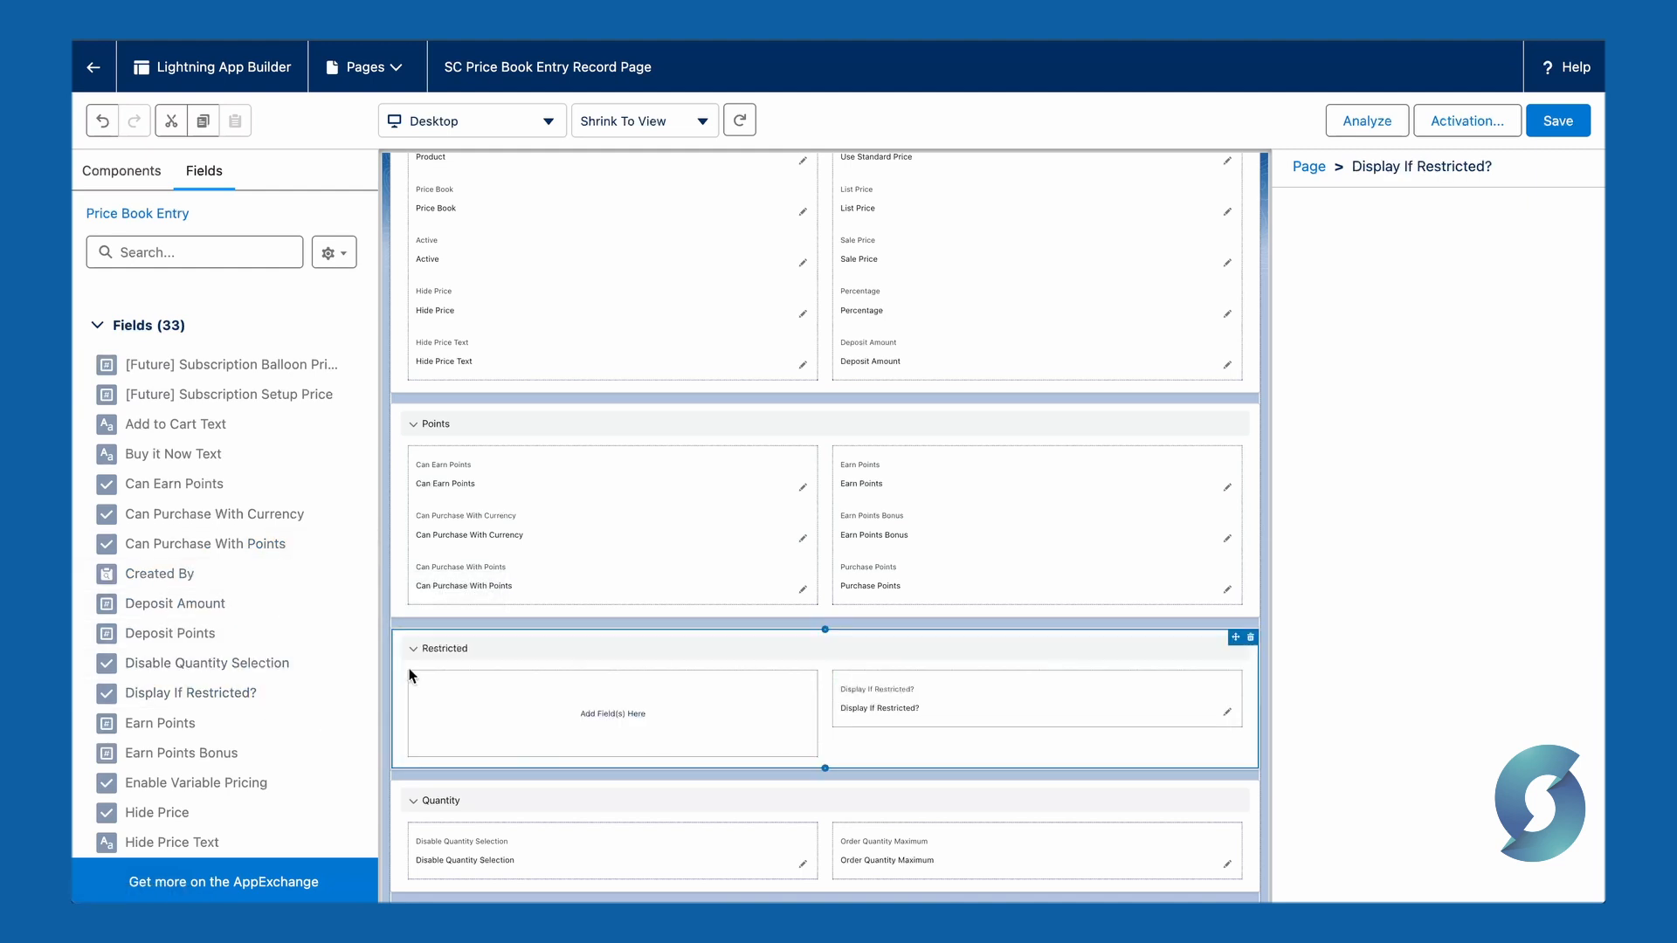
scroll(346, 774, "down", 6)
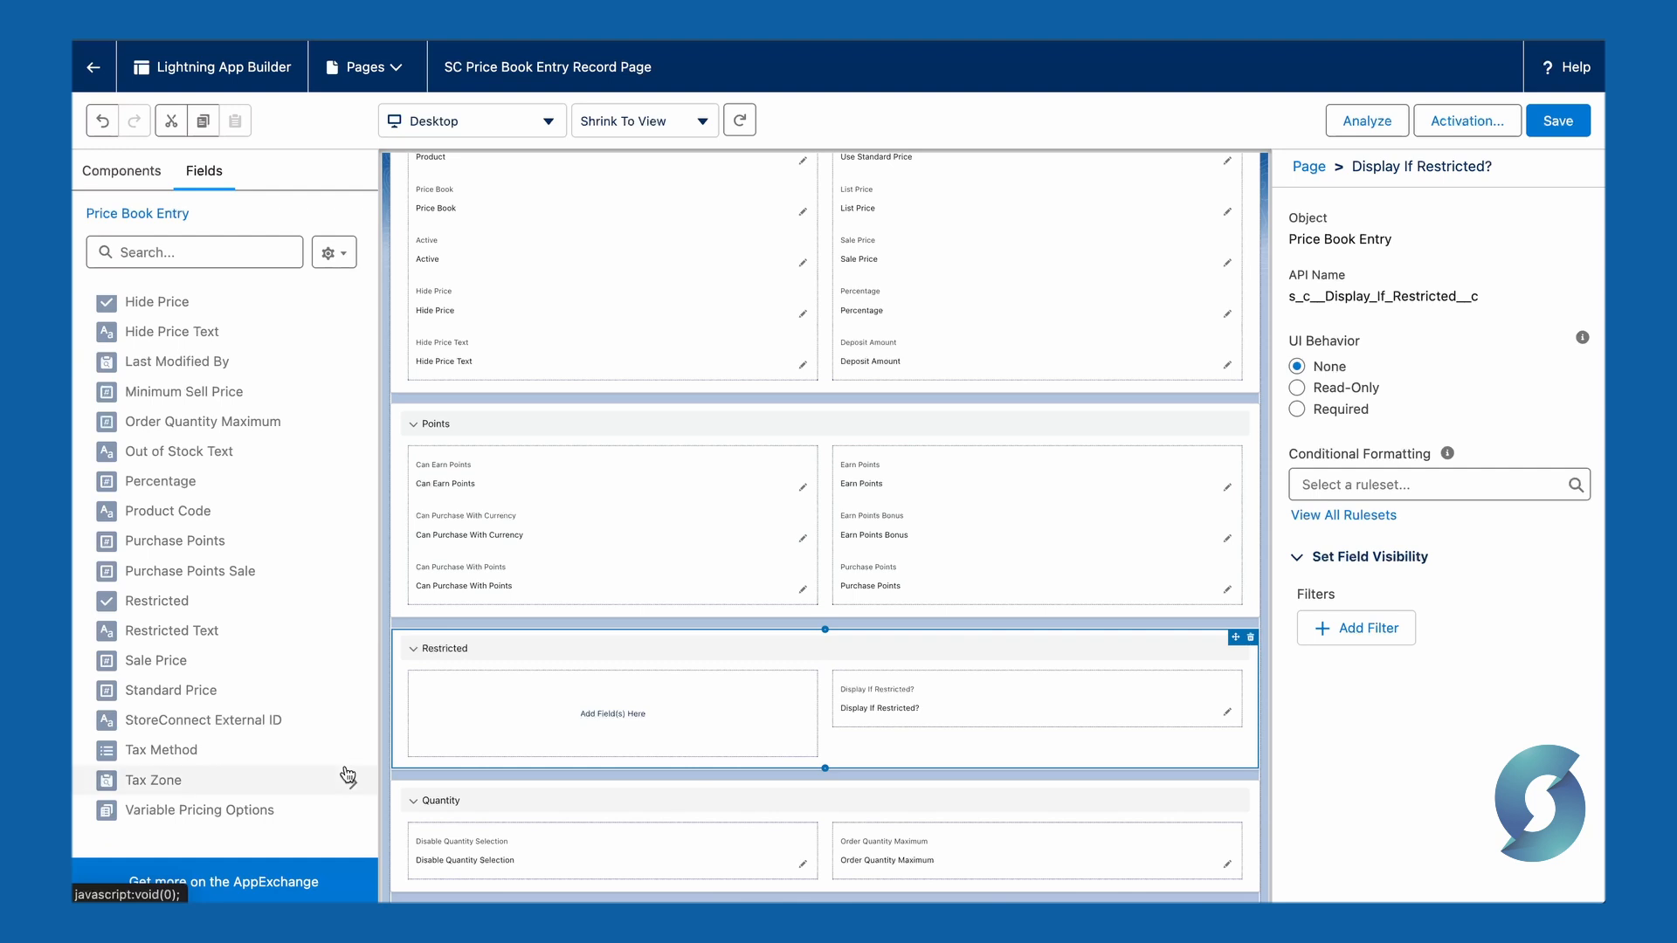
left_click_drag(187, 601, 516, 698)
left_click_drag(231, 630, 489, 747)
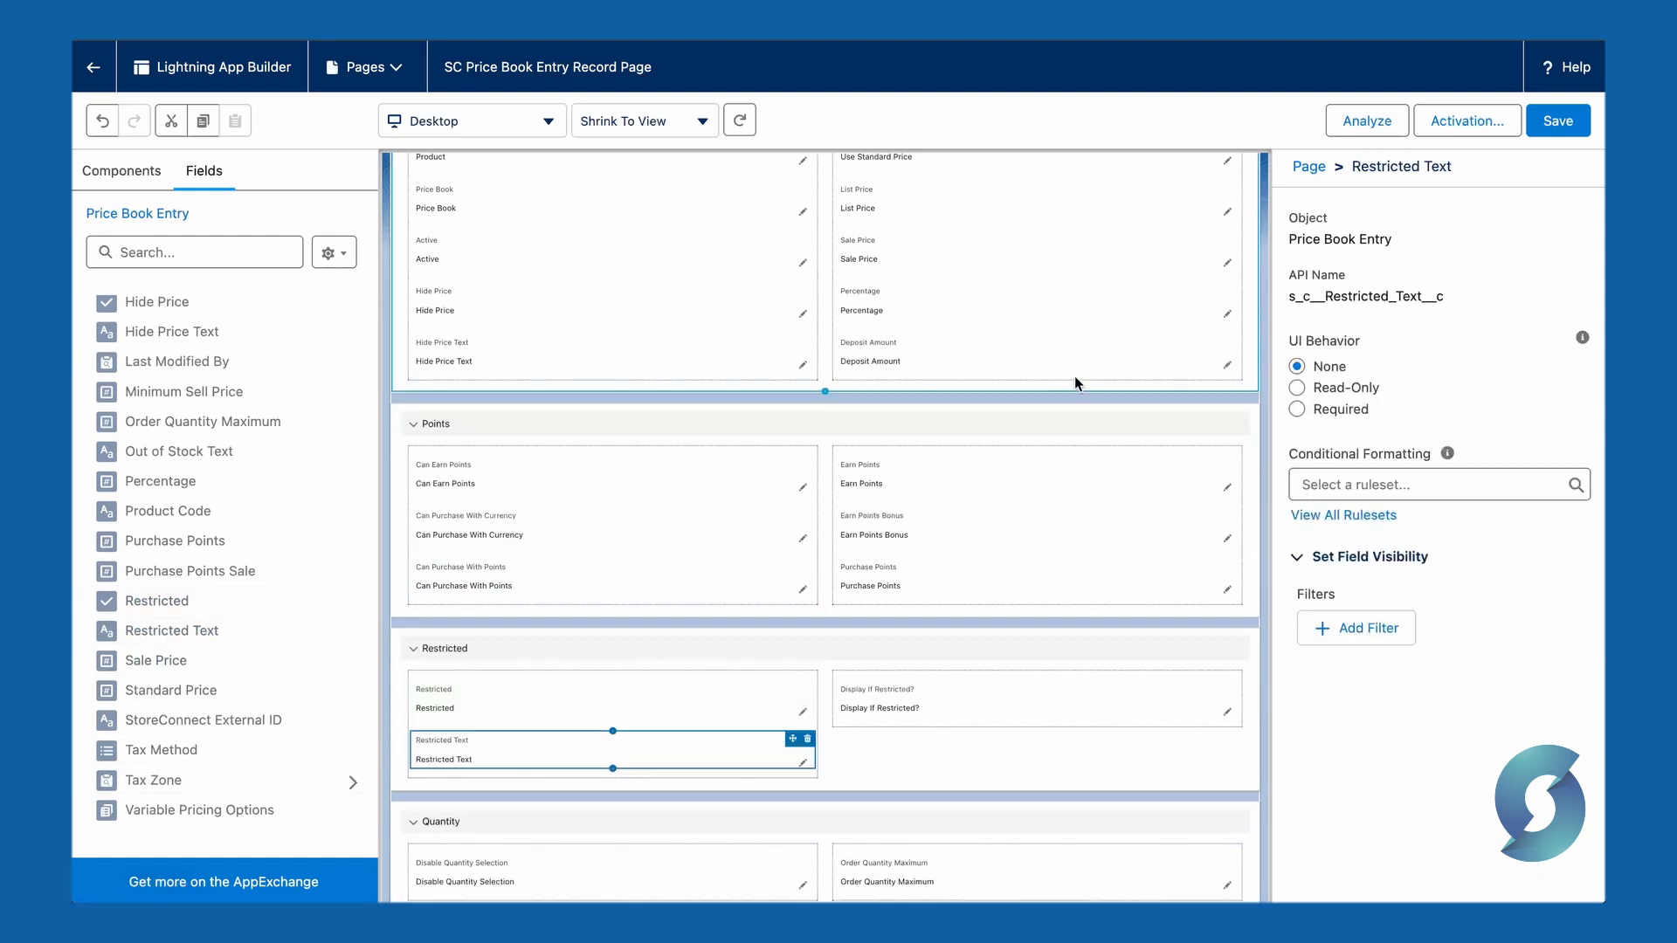
left_click(1558, 122)
left_click(96, 70)
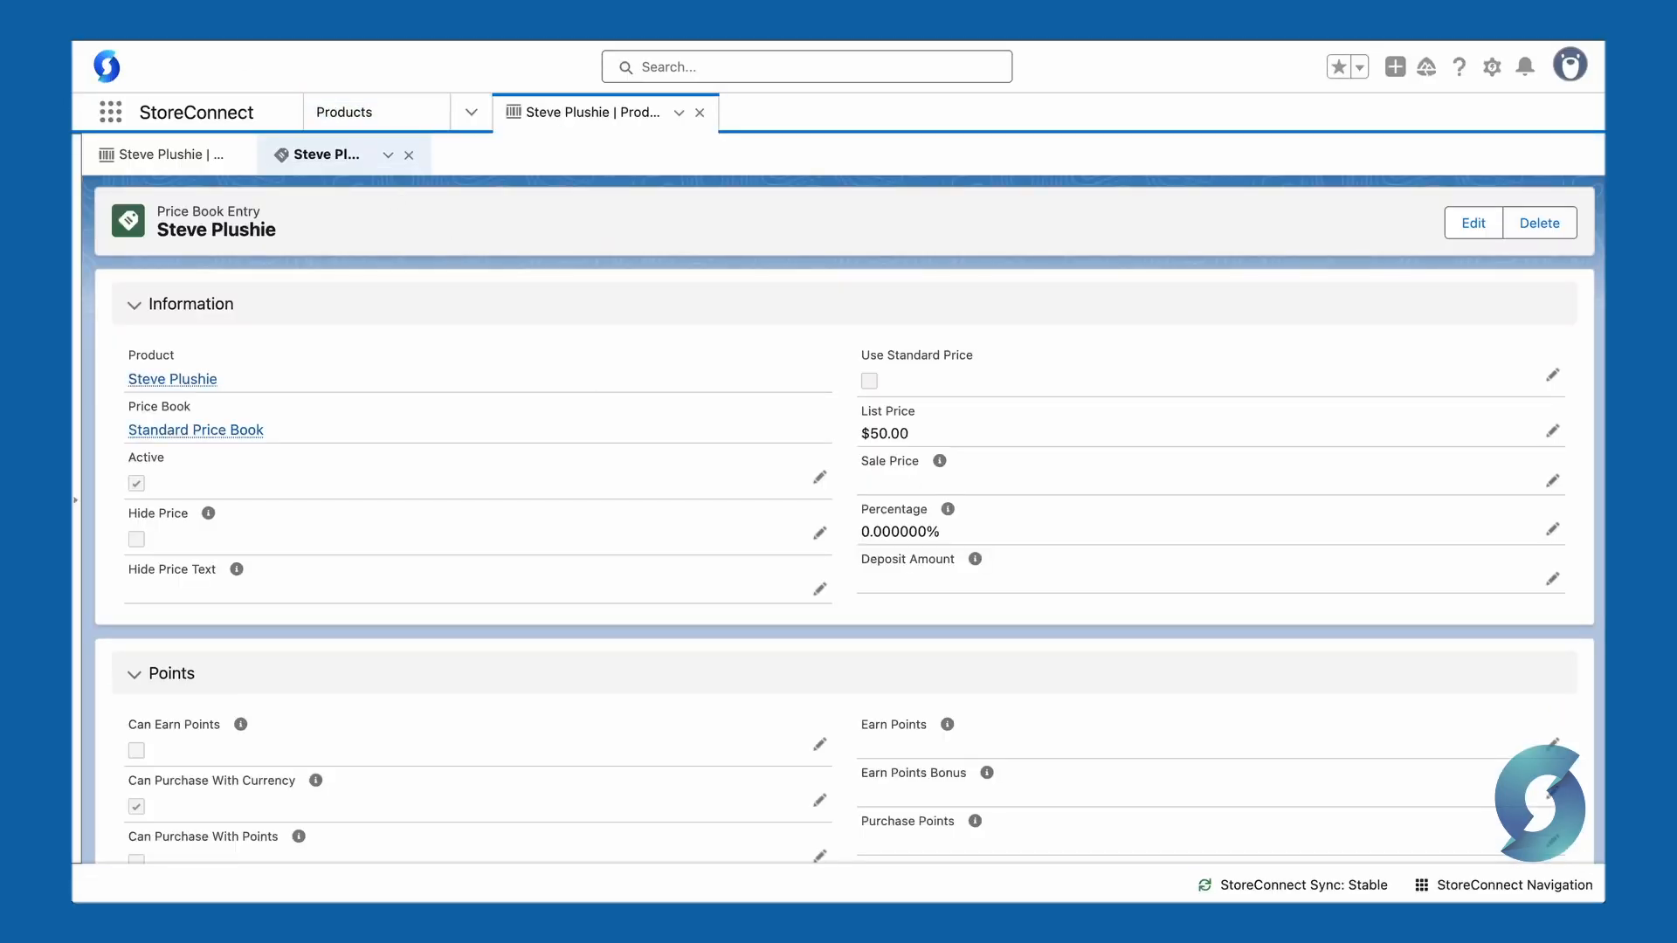
Step: Mark the price book entry as Restricted with restricted text "This is too fluffy to be considered safe." and save
scroll(445, 521, "down", 5)
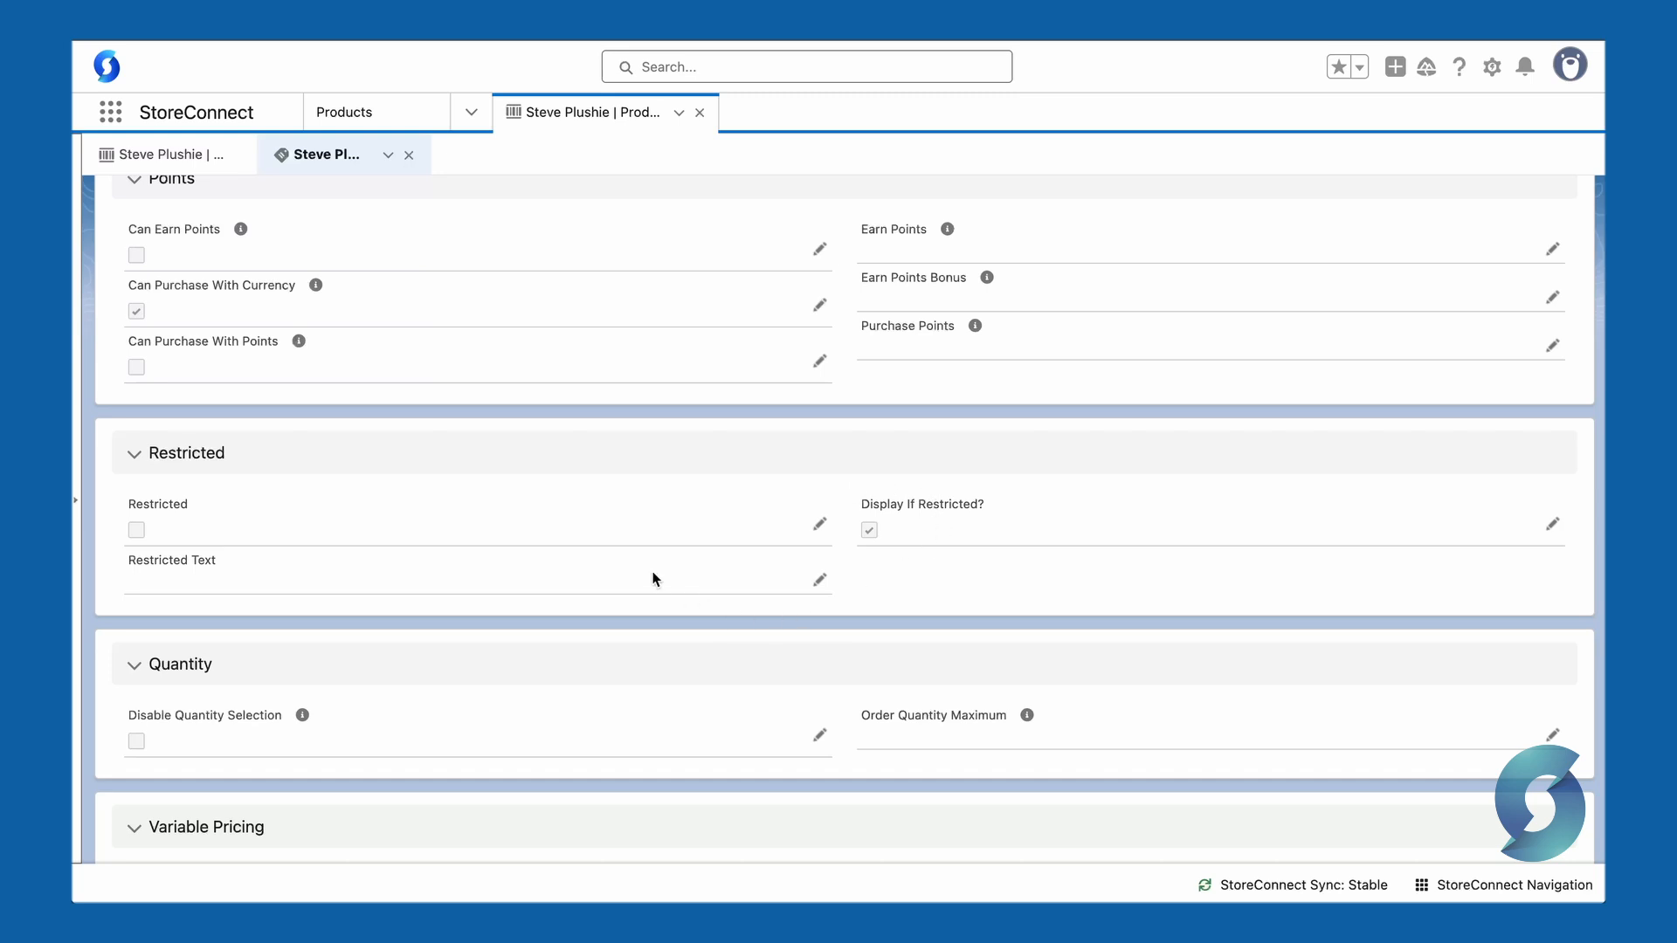
left_click(818, 525)
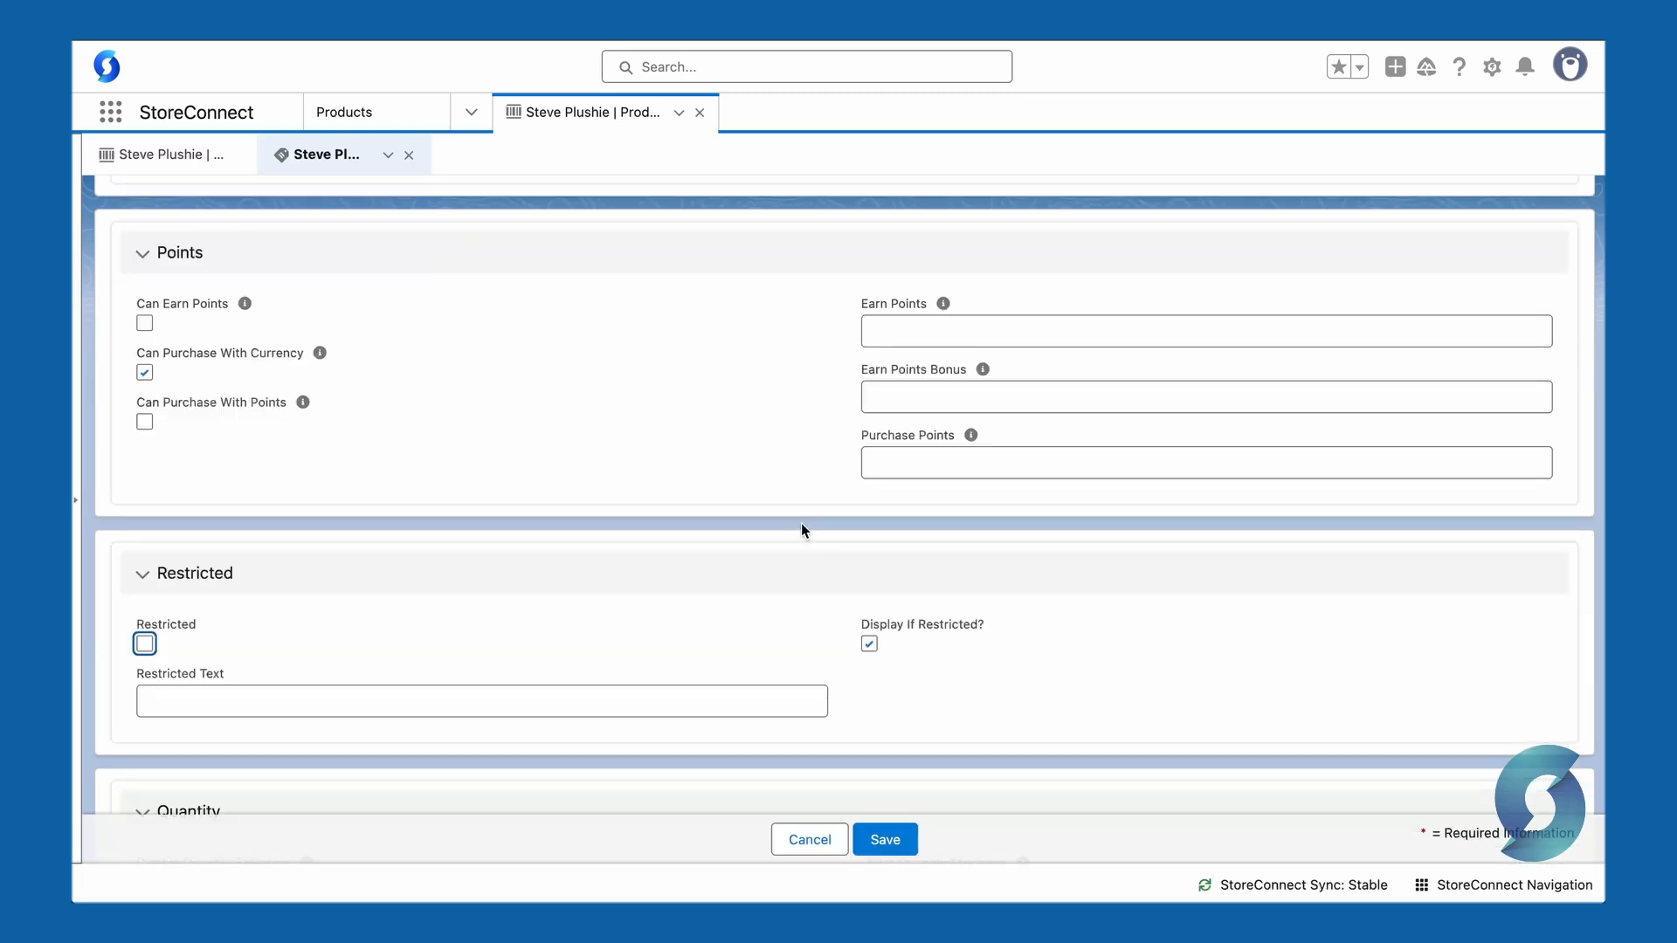
left_click(145, 645)
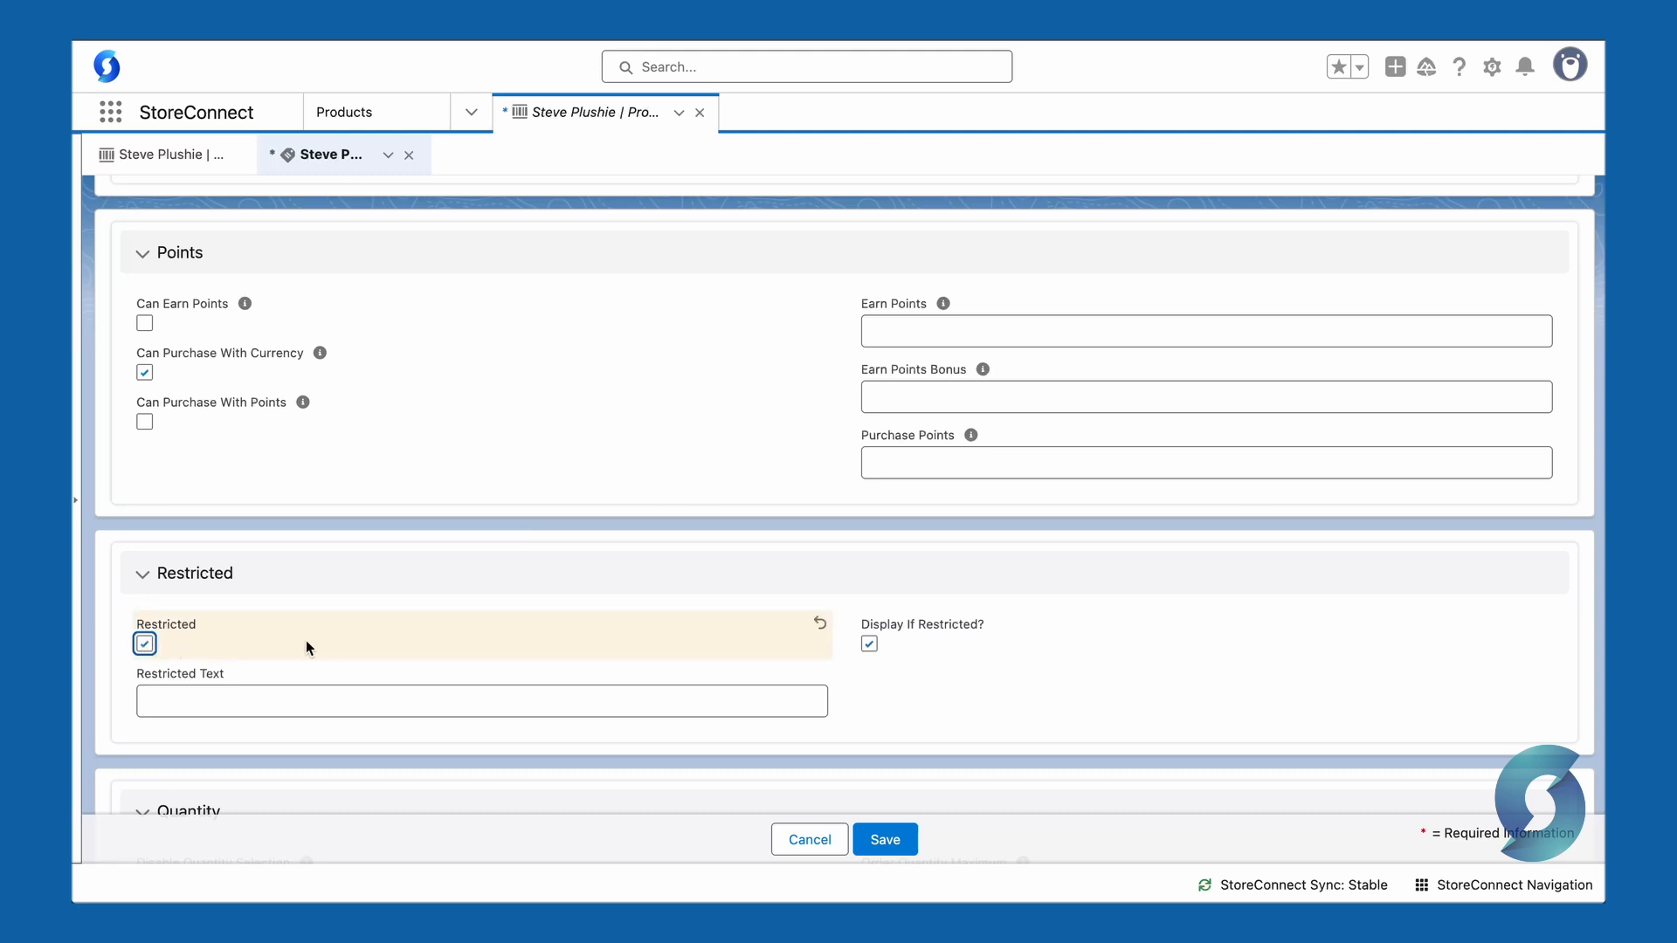
left_click(312, 700)
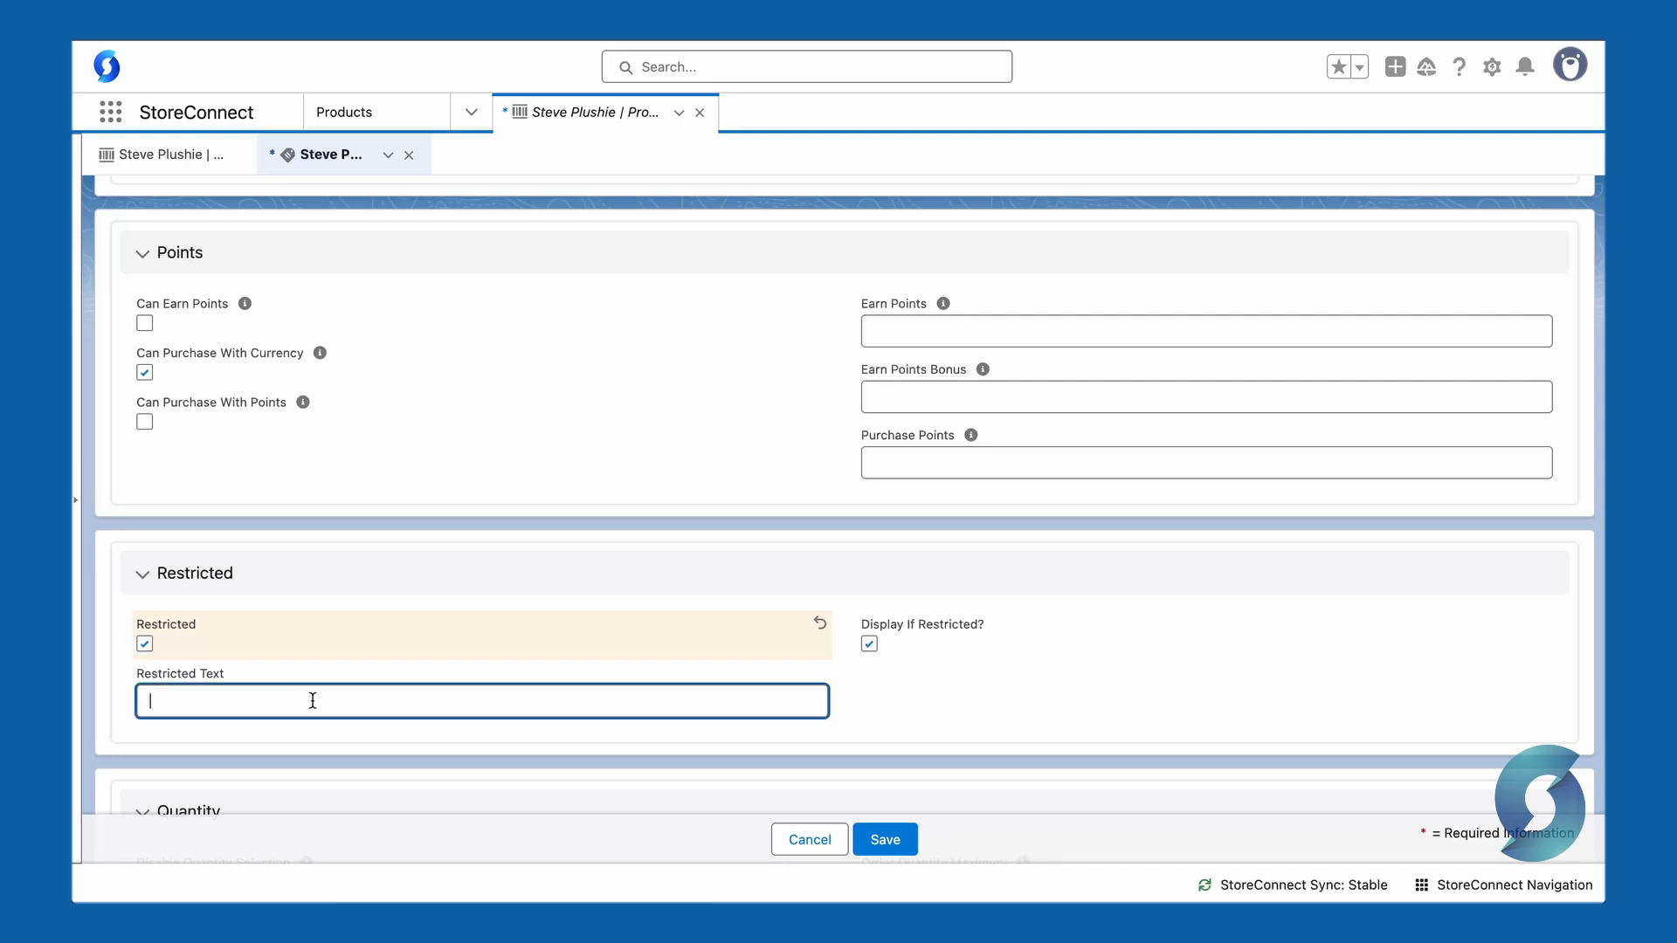
type("This is too fluffy to be considered safe.")
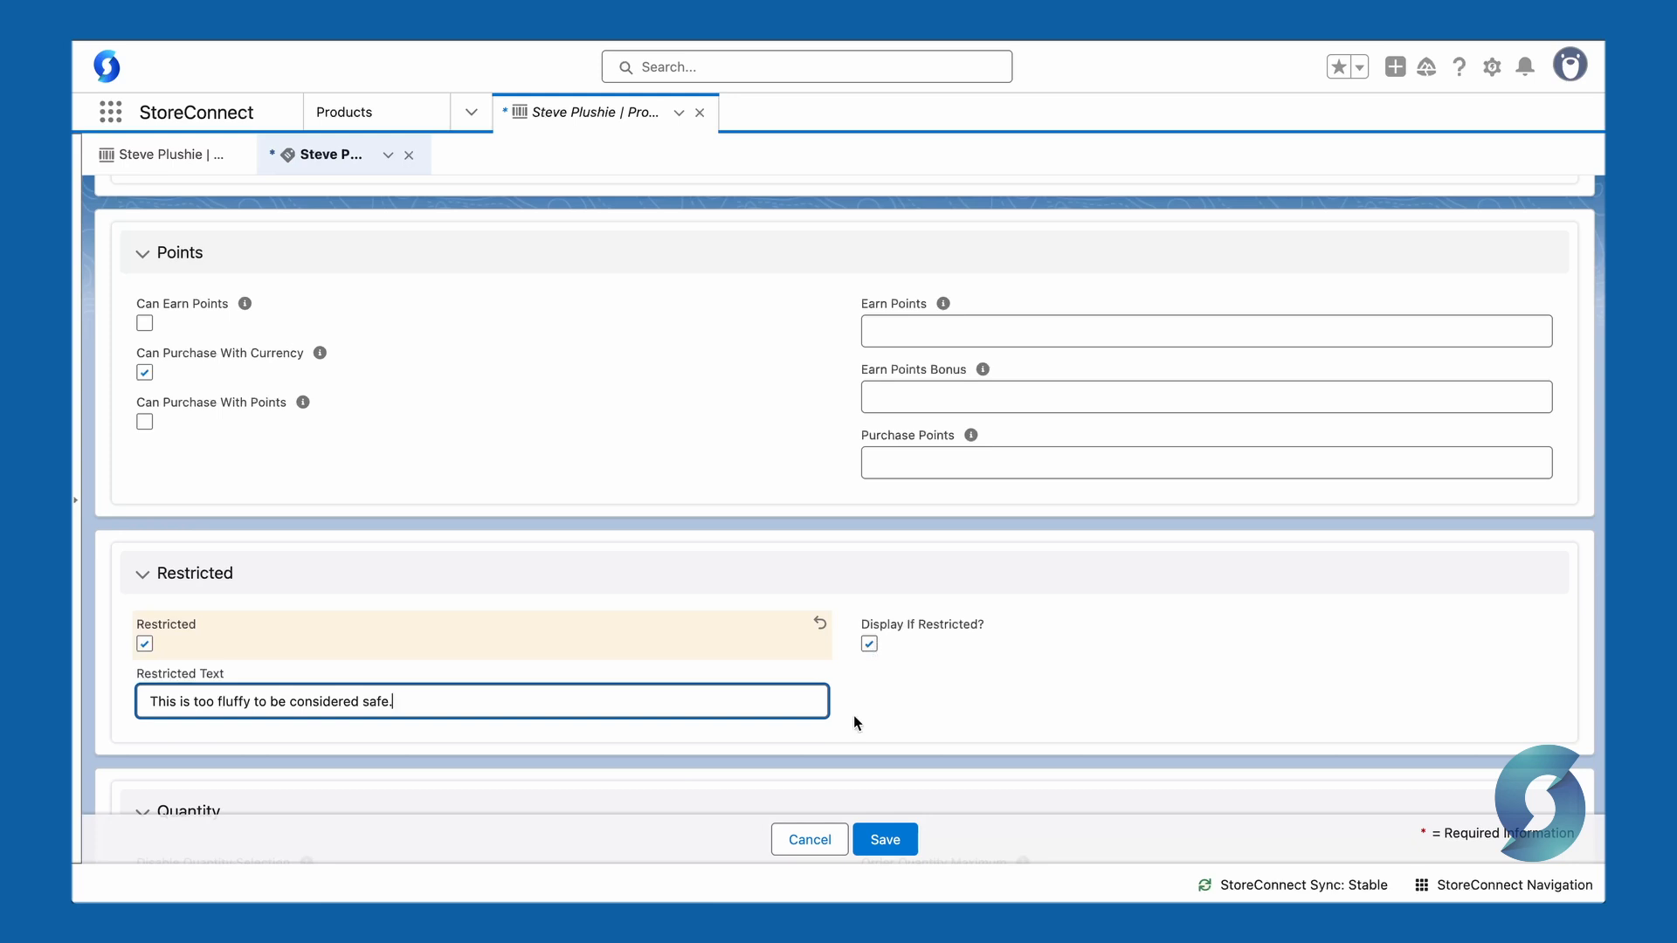
left_click(884, 840)
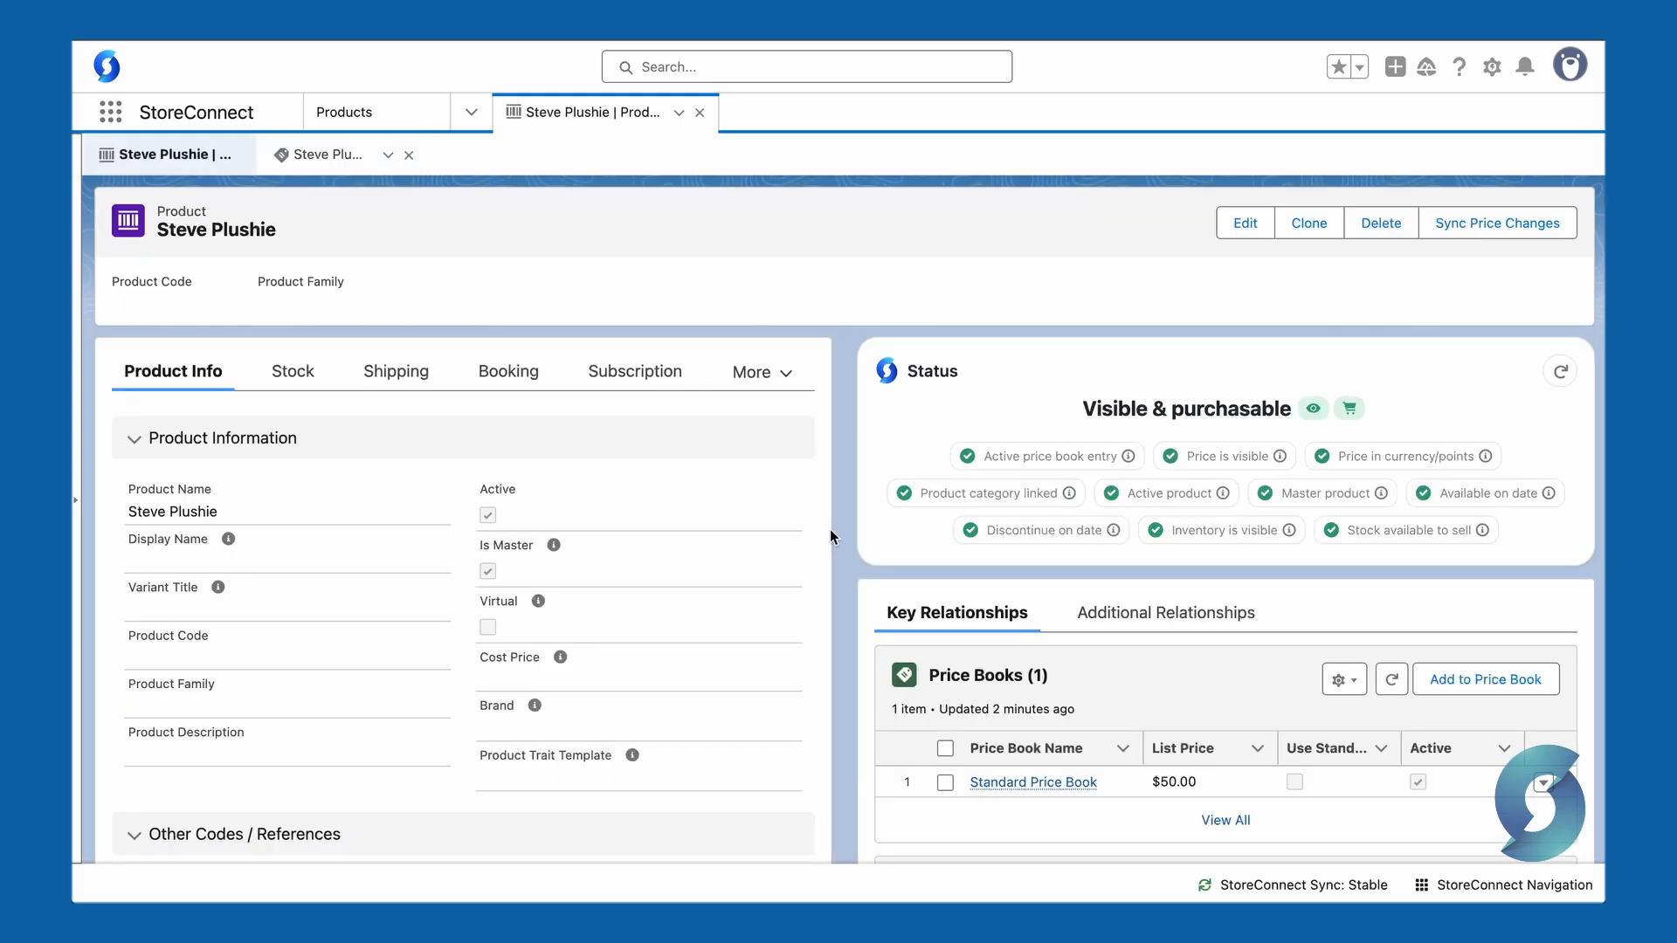
Step: Sync the product's price changes and review the restricted messages on its storefront page
left_click(1489, 225)
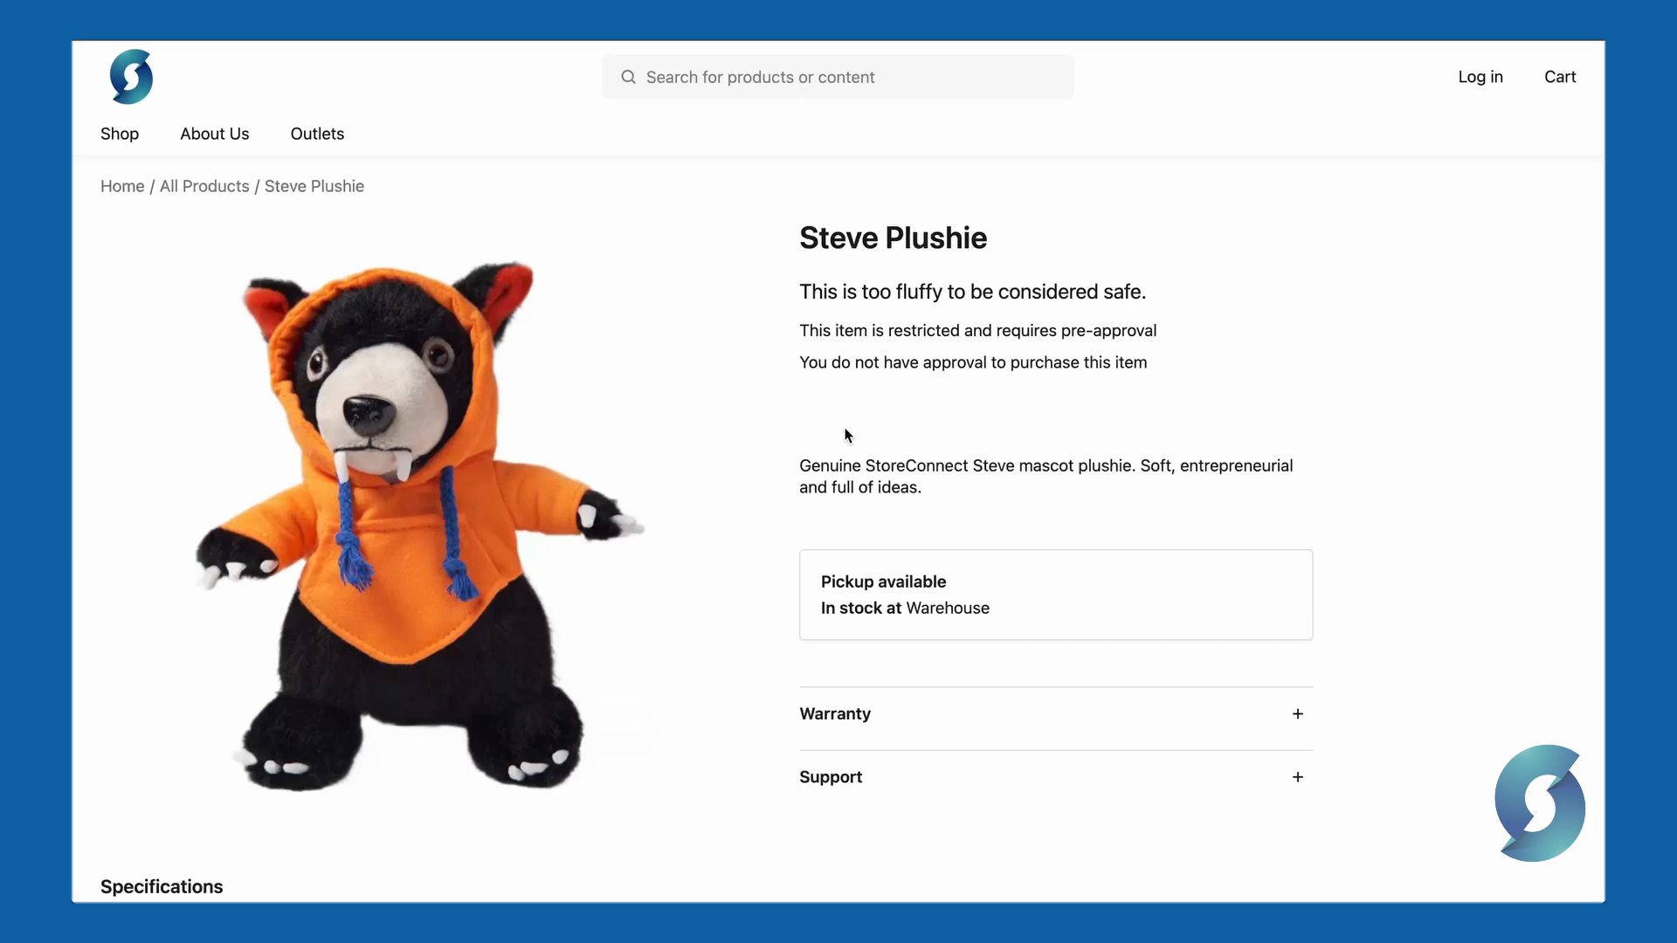
left_click_drag(799, 291, 1151, 297)
left_click(1203, 294)
left_click_drag(786, 330, 1162, 367)
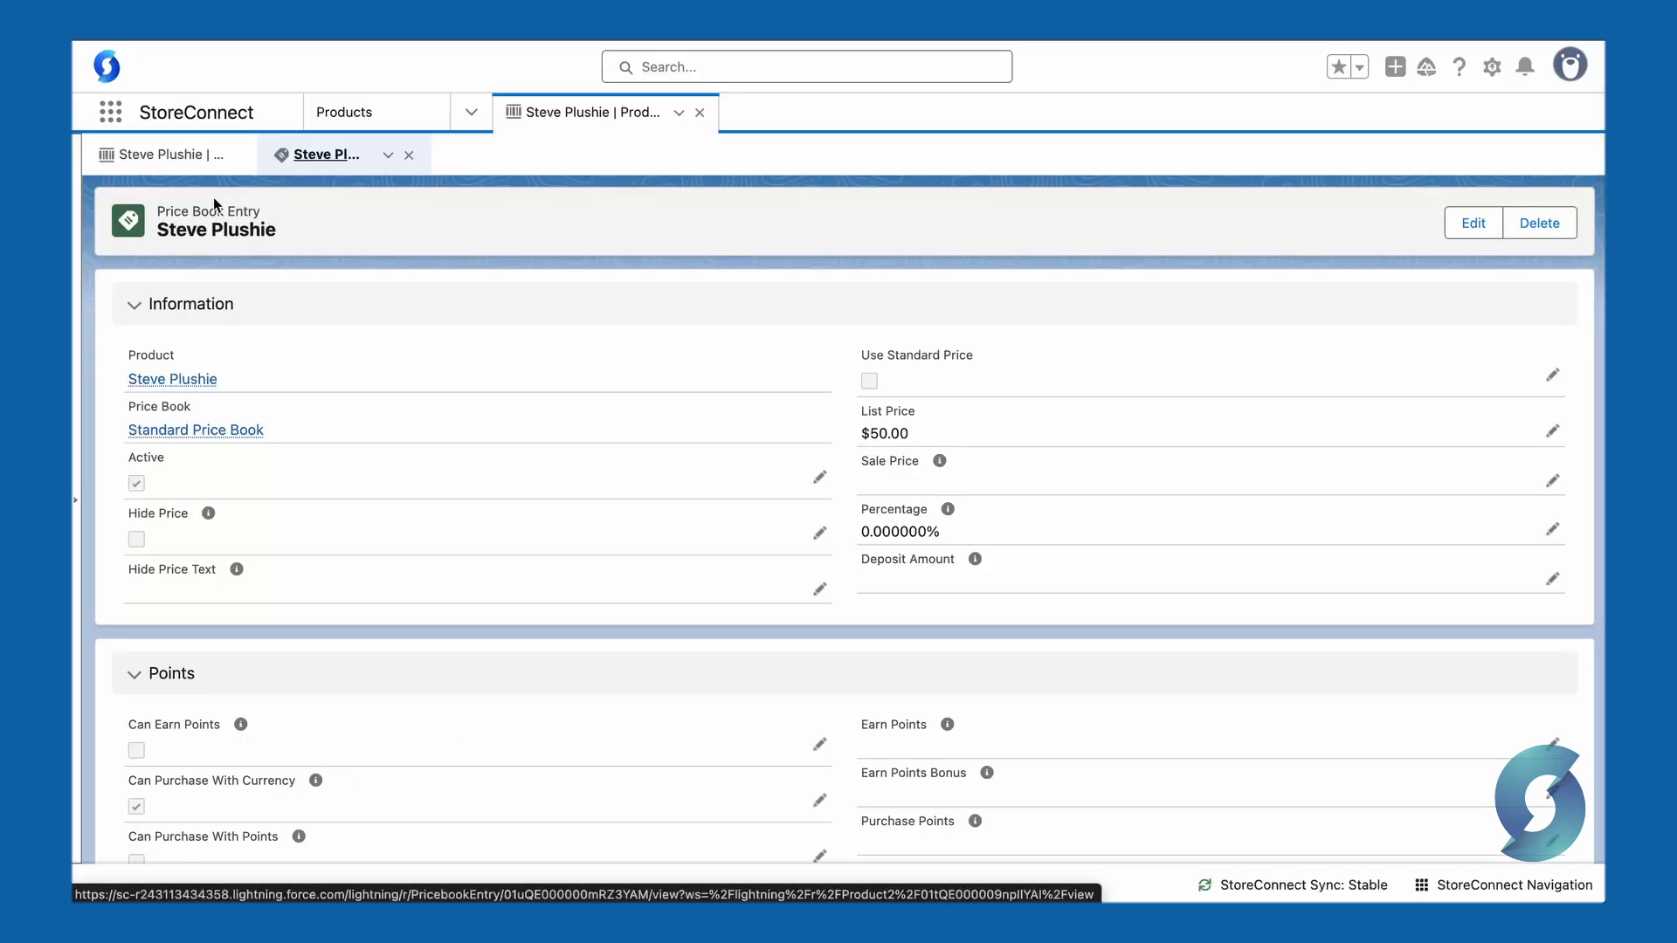
Step: Clear Display If Restricted? on the price book entry, save, and sync the product's price changes again
scroll(737, 614, "down", 5)
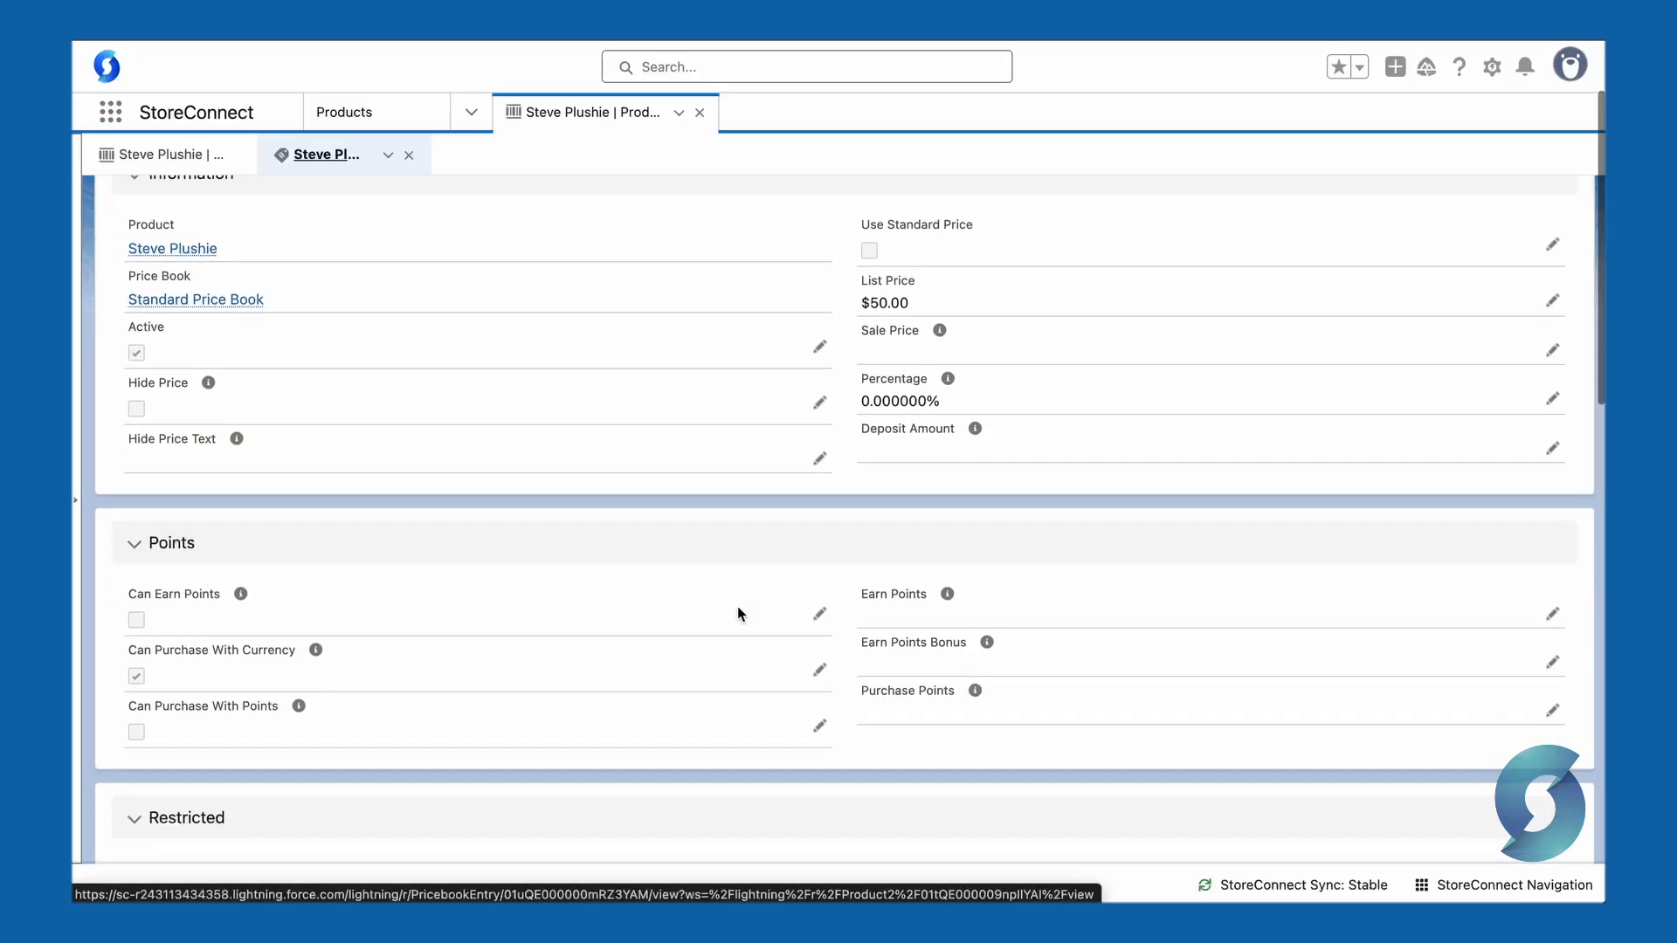
left_click(1549, 539)
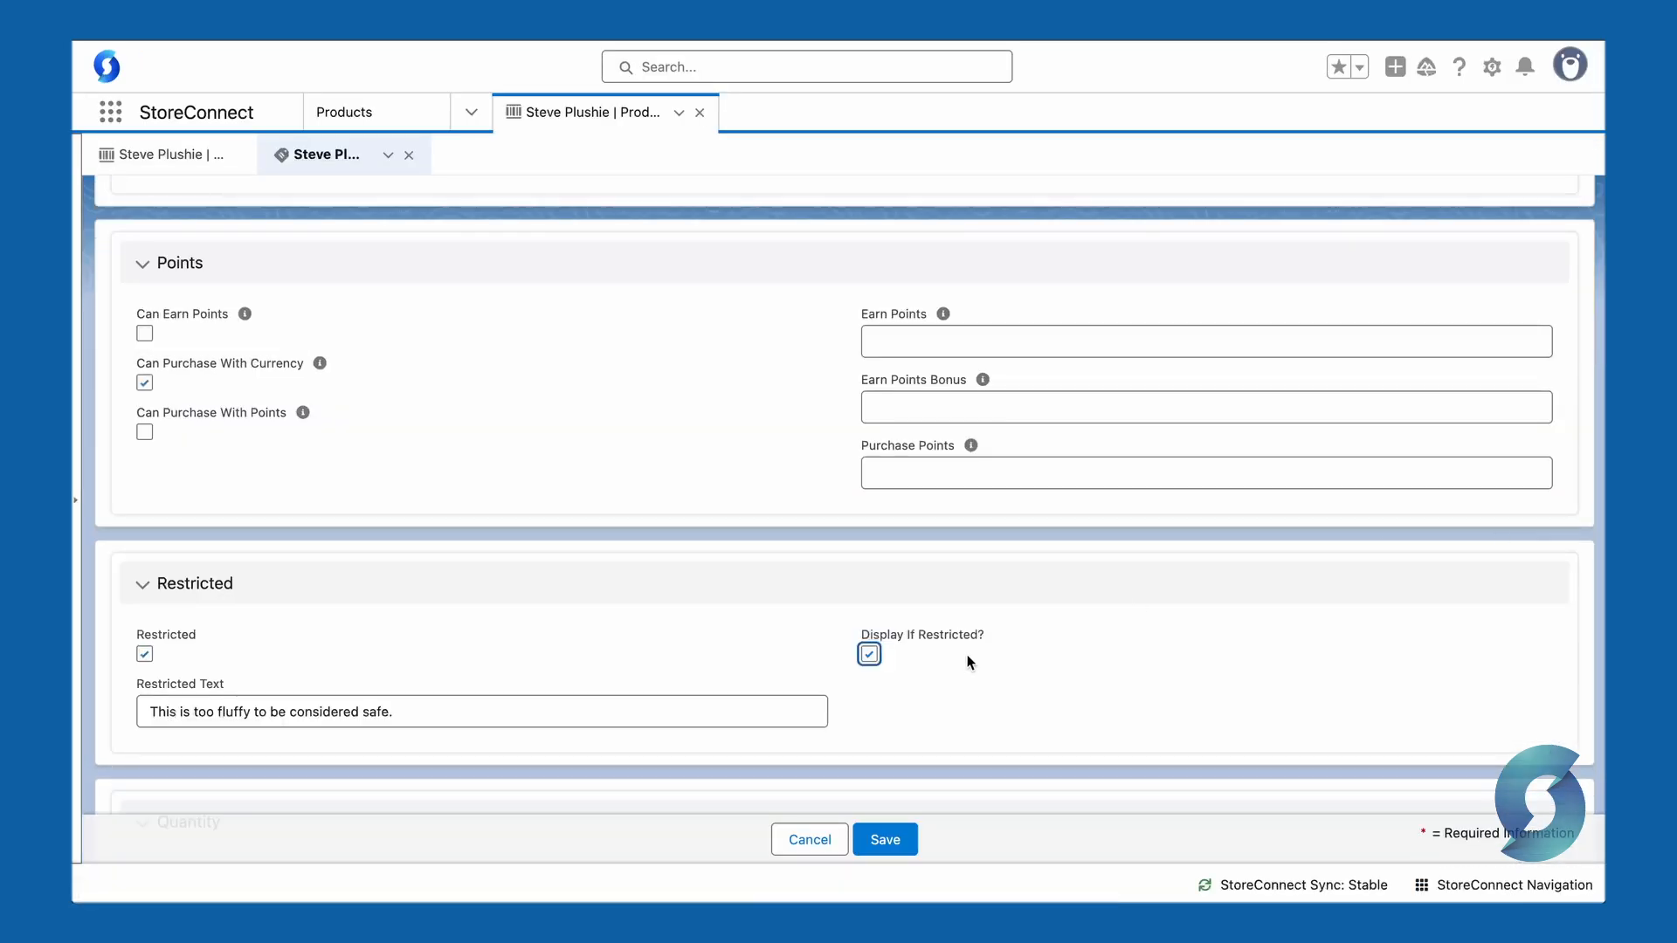
left_click(869, 655)
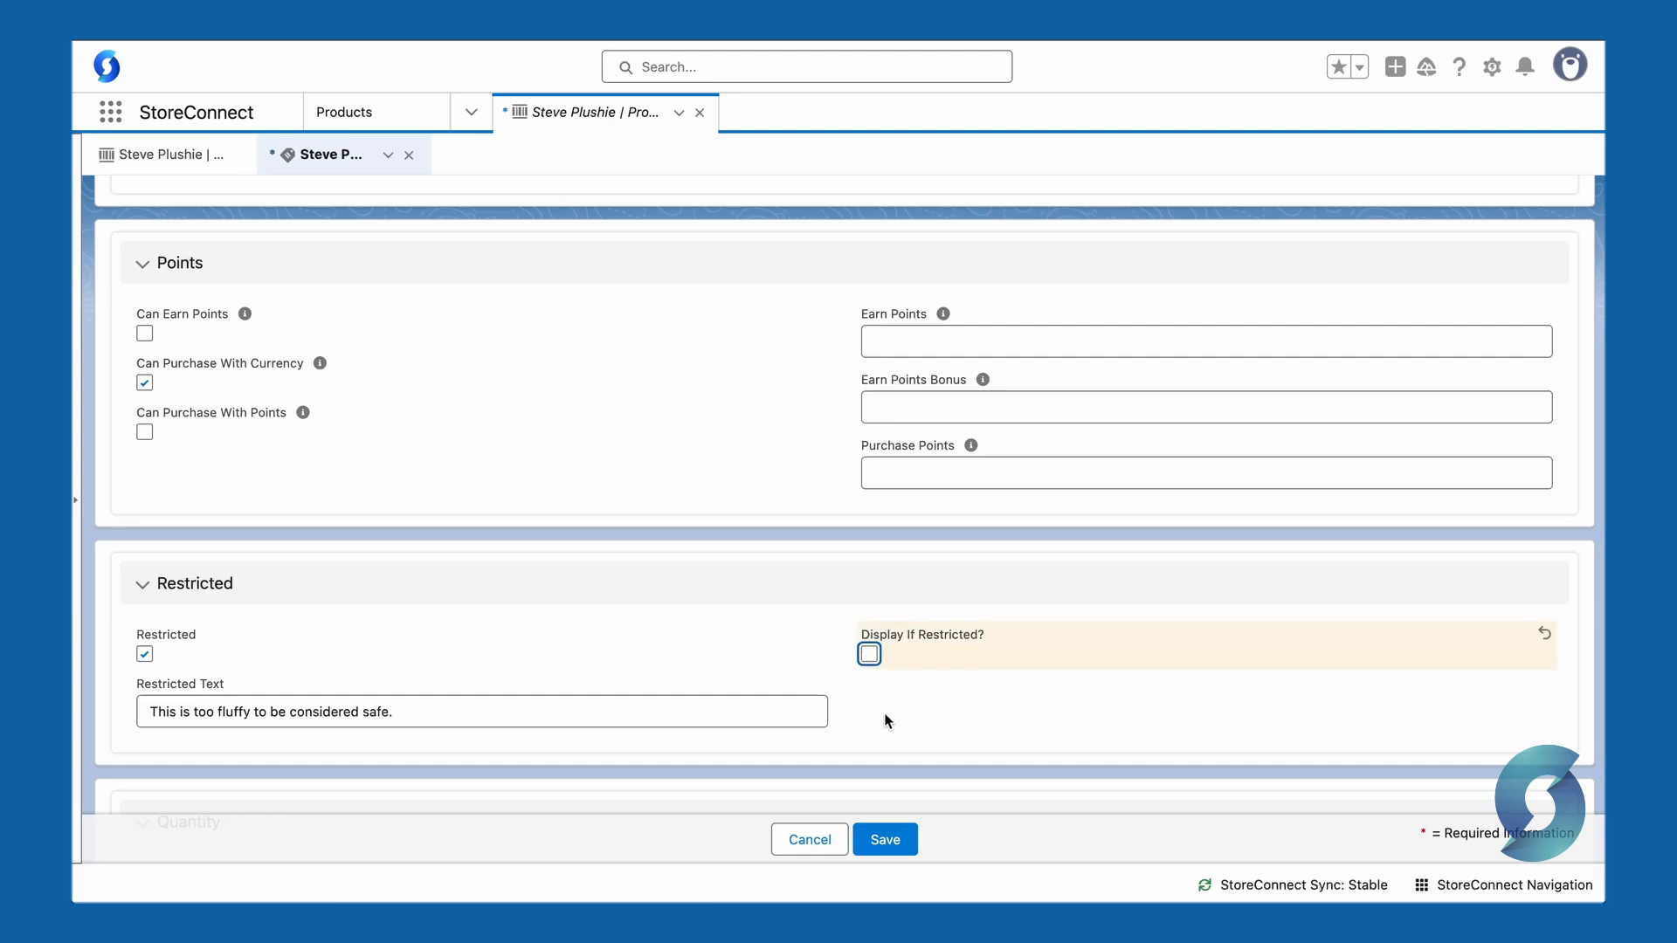
left_click(885, 839)
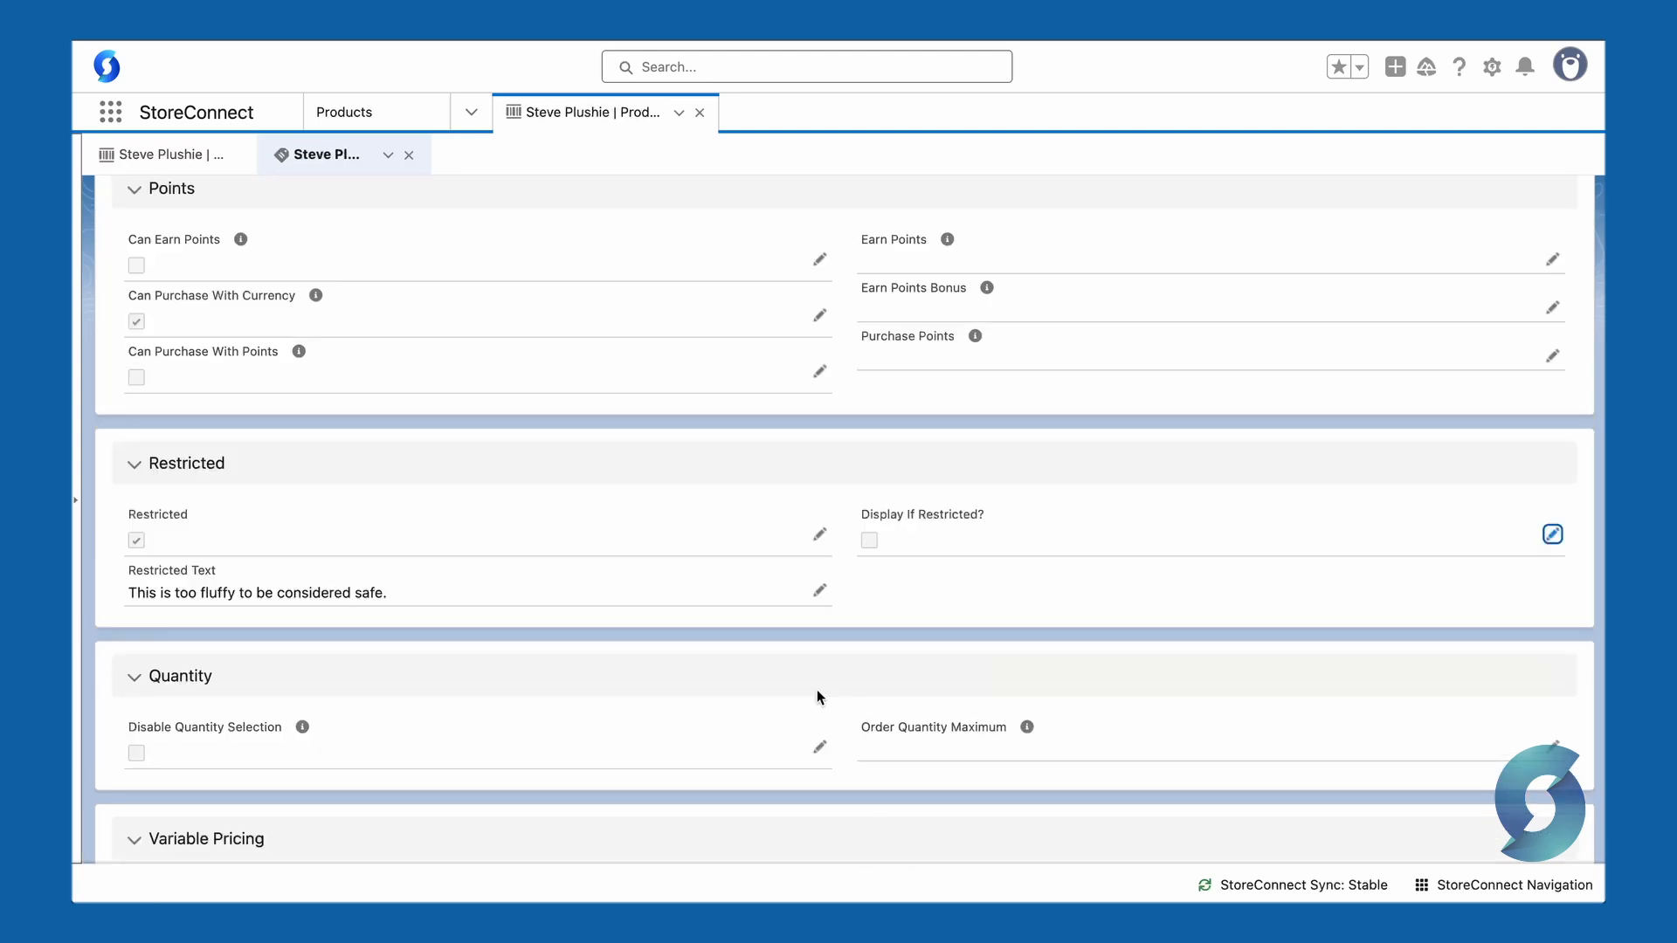
left_click(171, 155)
left_click(1481, 229)
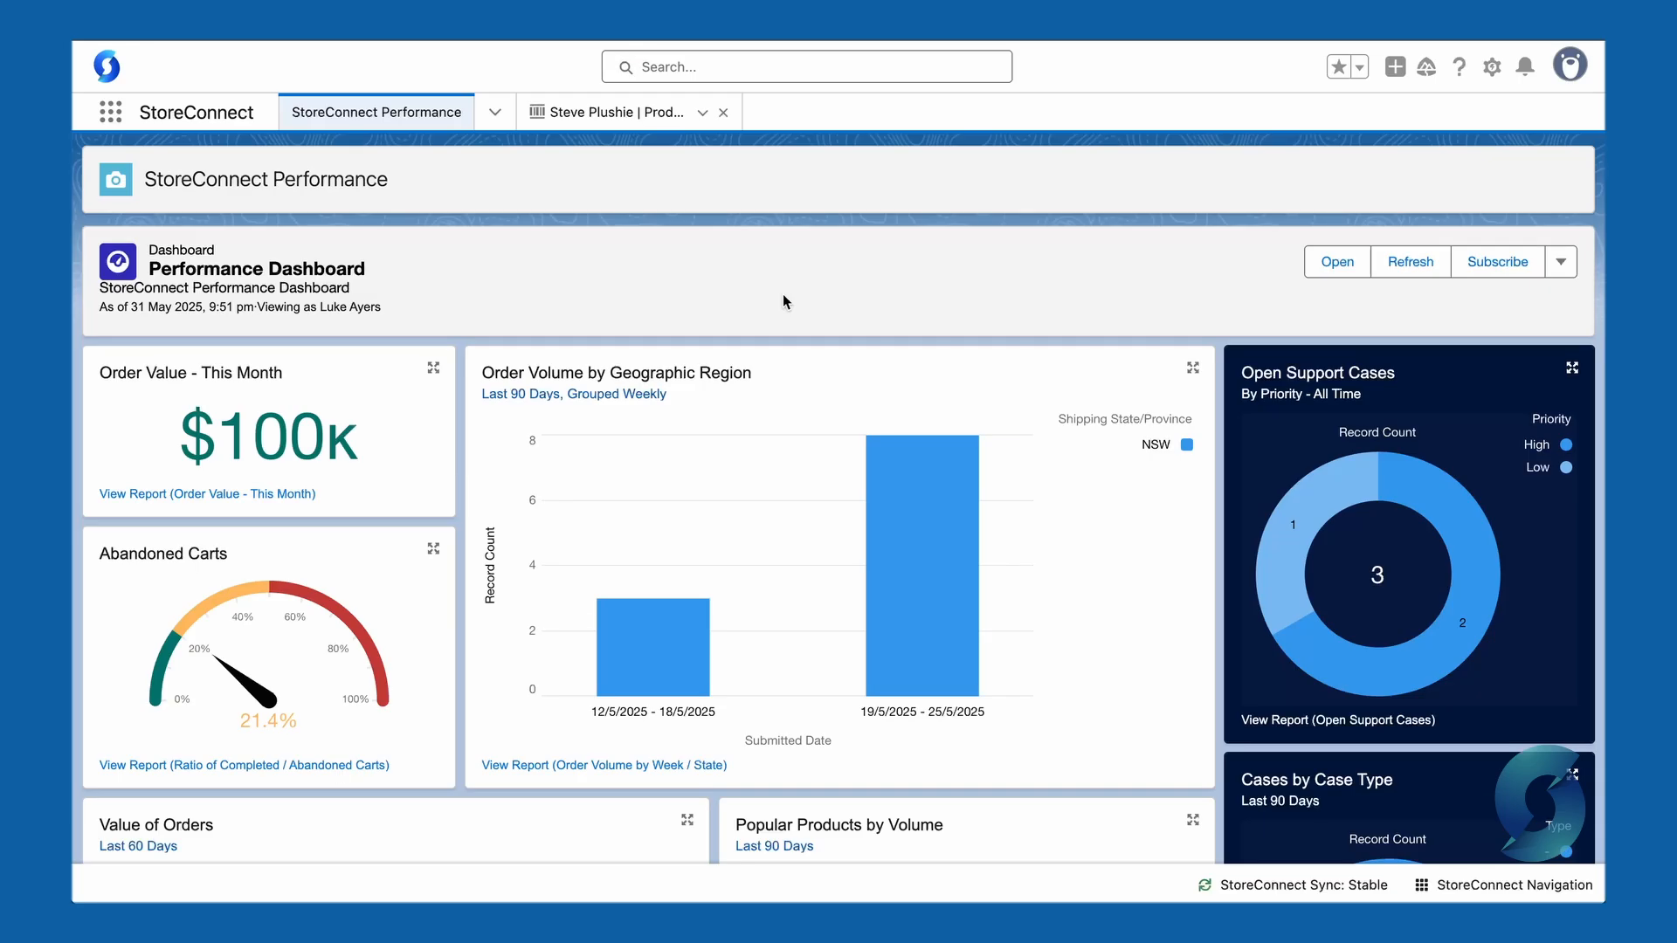
Step: Open a customer's account from the Accounts list
left_click(494, 111)
left_click(404, 278)
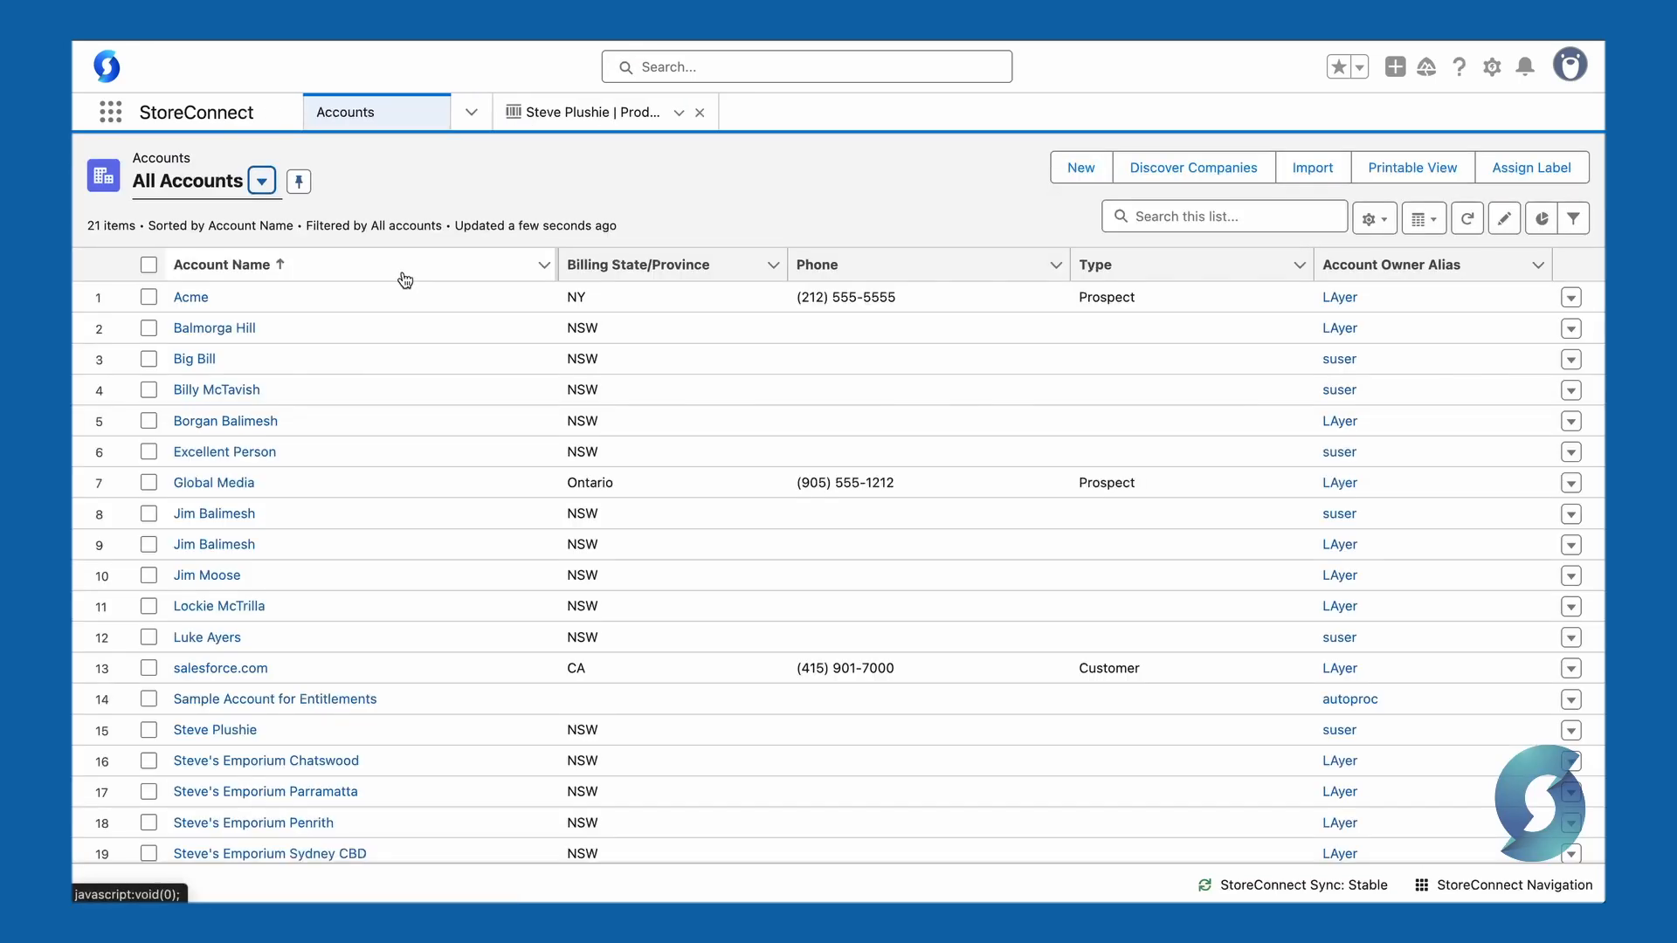
left_click(234, 543)
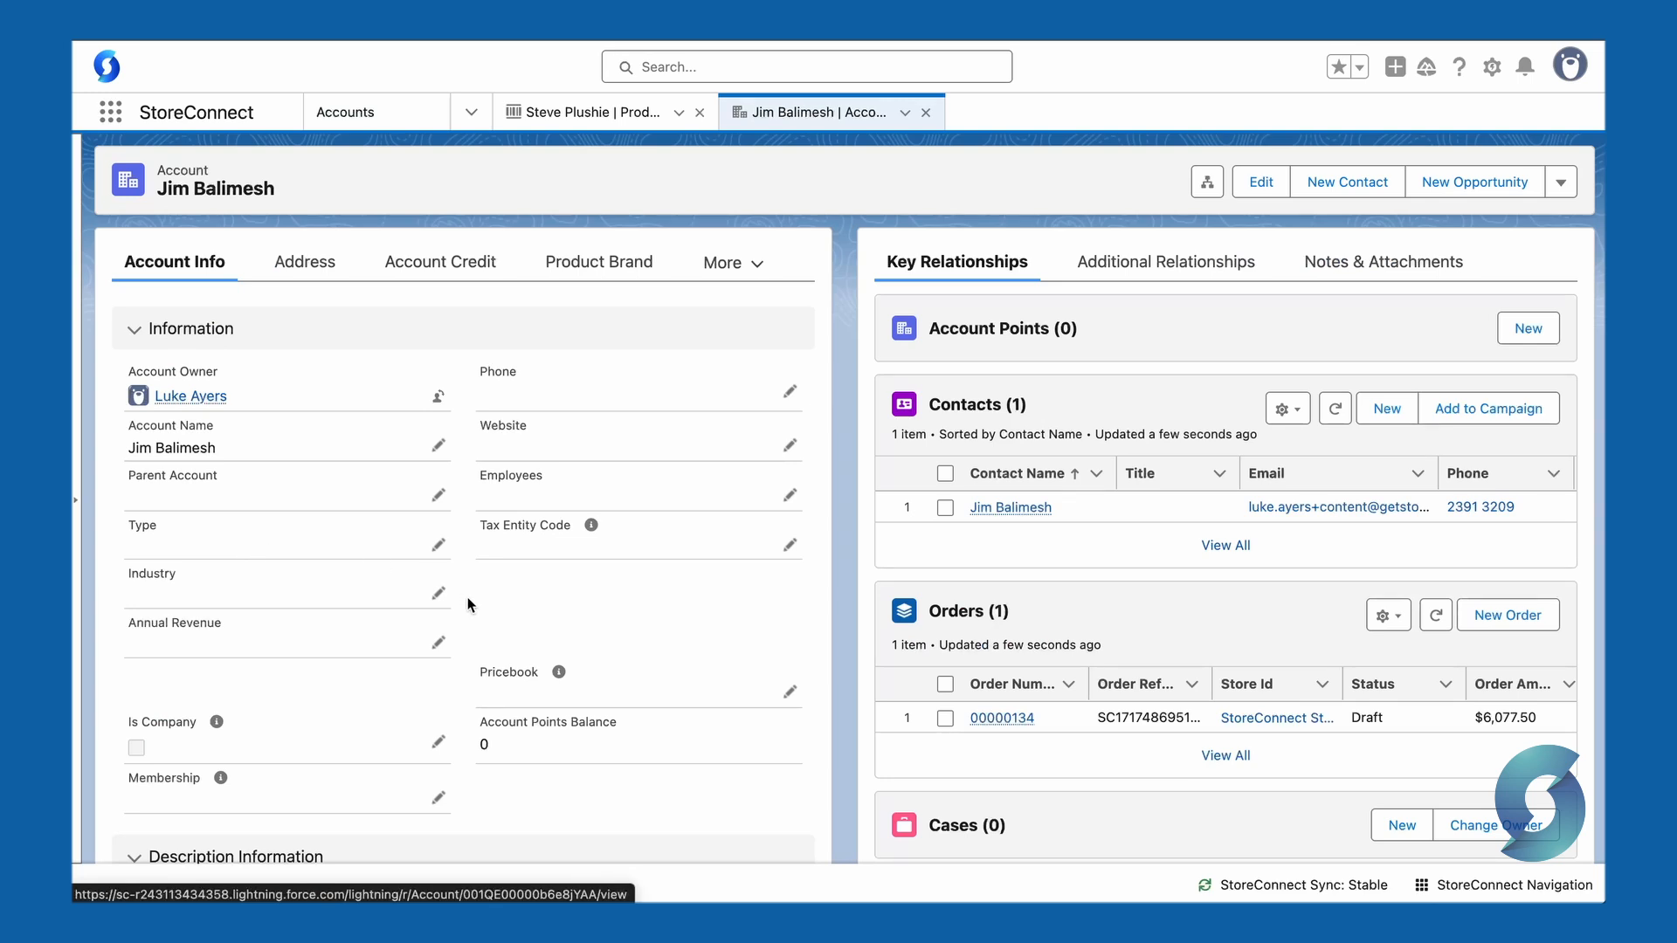
Step: Create a new permitted restricted product for the customer's account with store StoreConnect Store and product Steve Plushie
left_click(1104, 267)
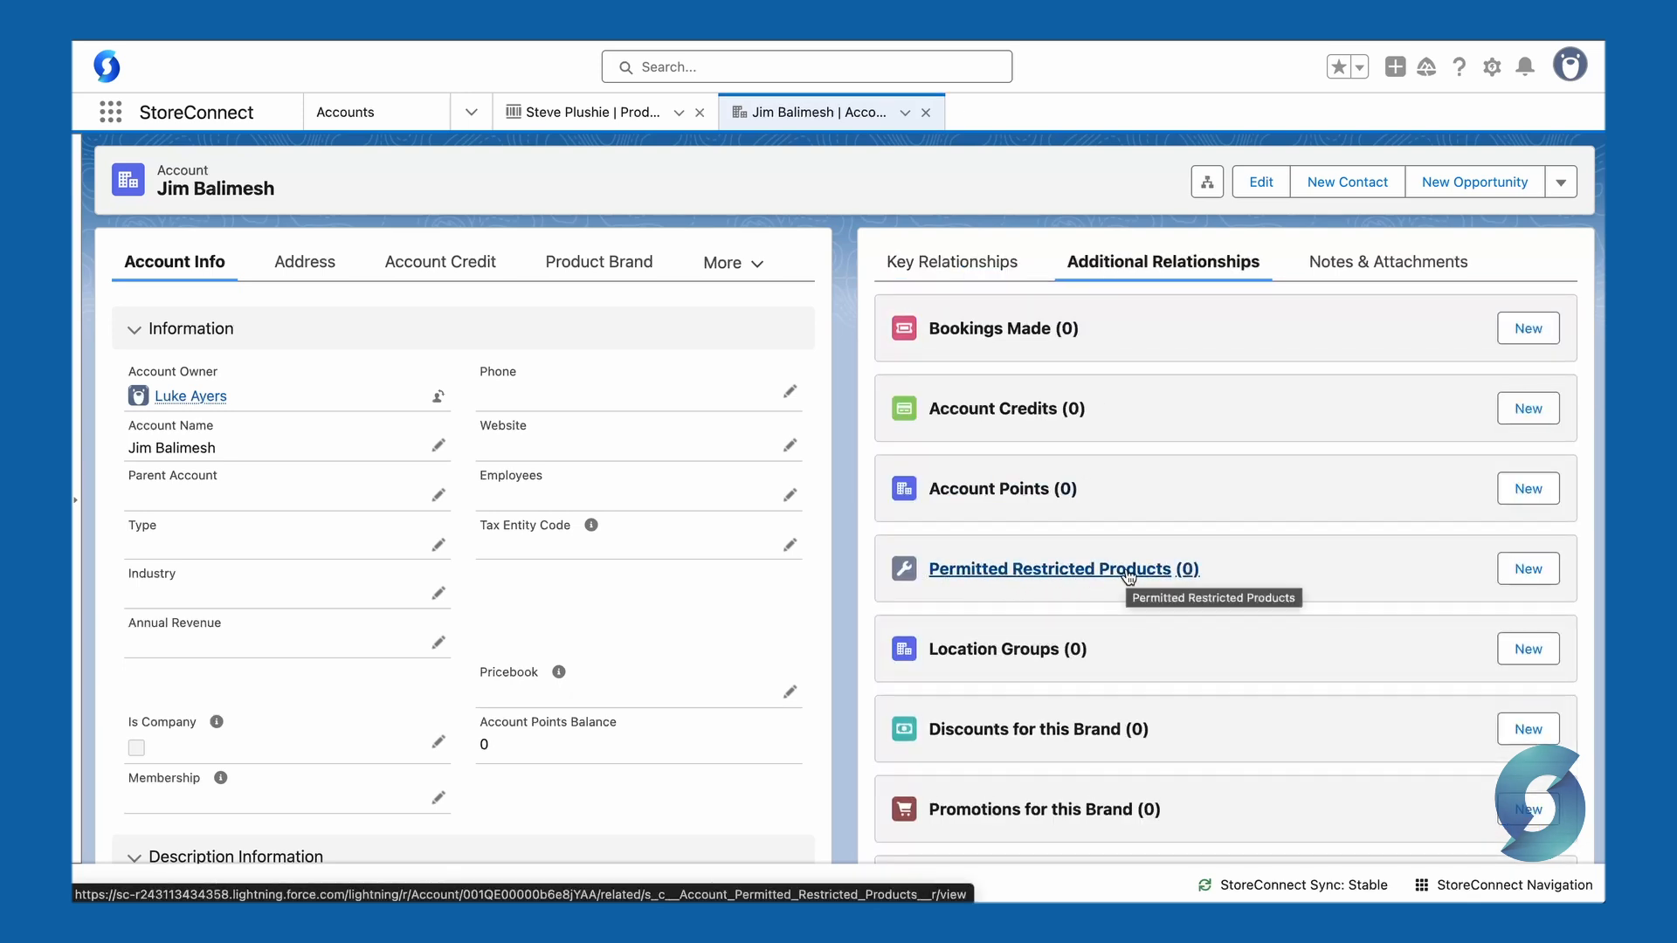
left_click(1526, 569)
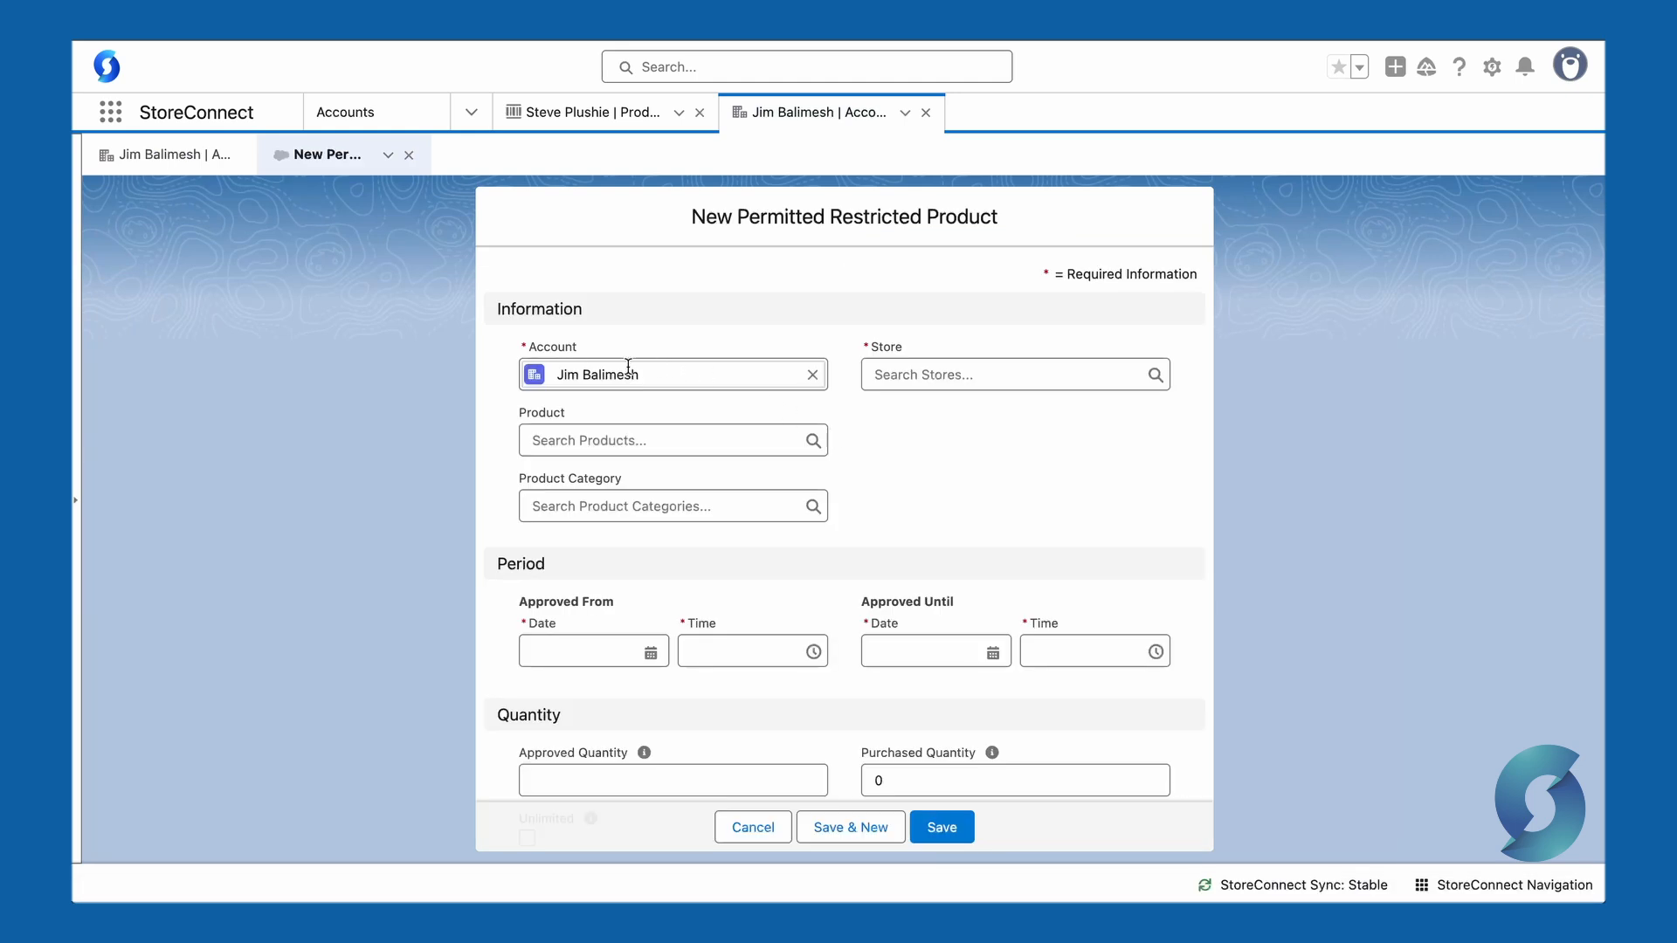
left_click(954, 375)
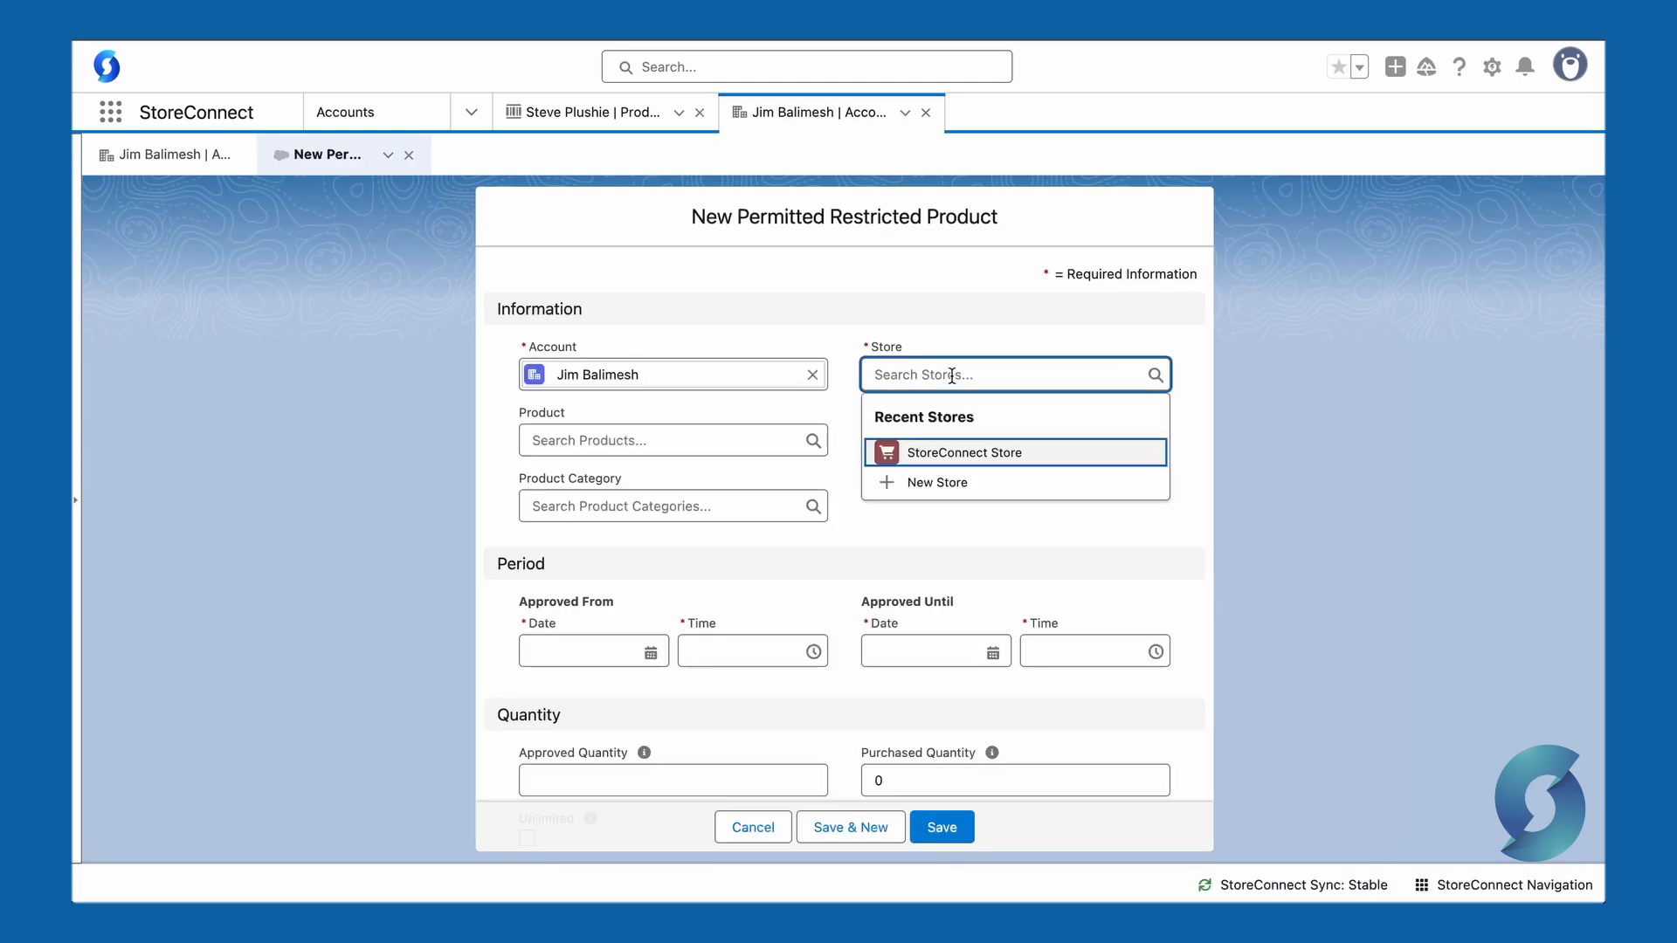
left_click(949, 454)
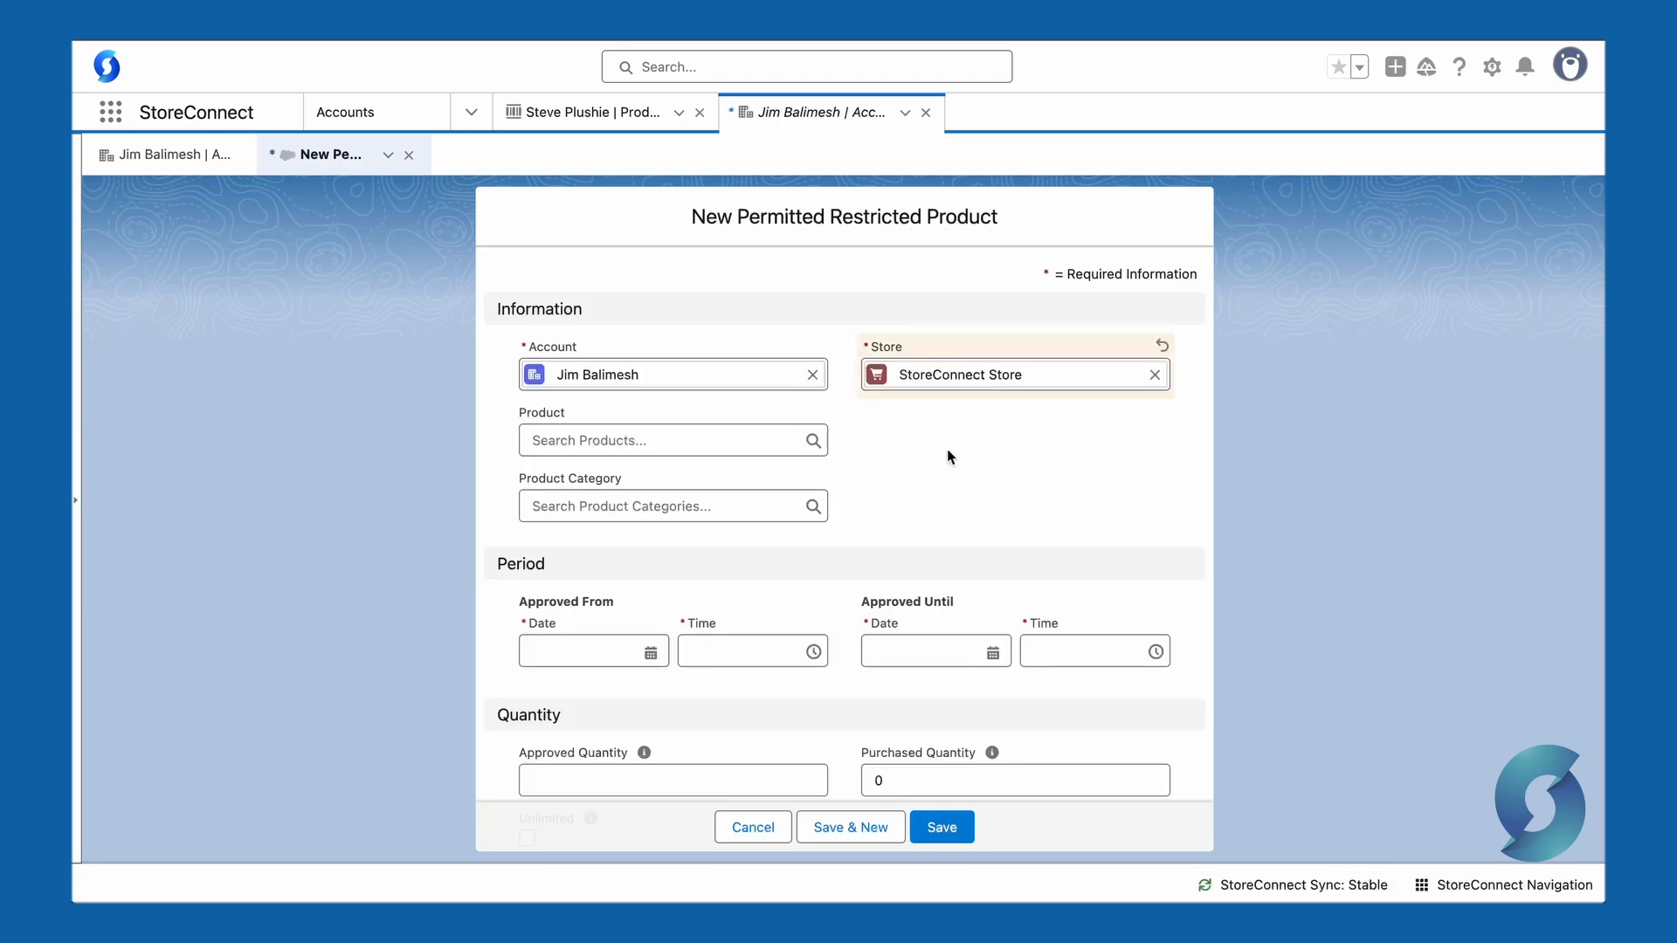
left_click(684, 436)
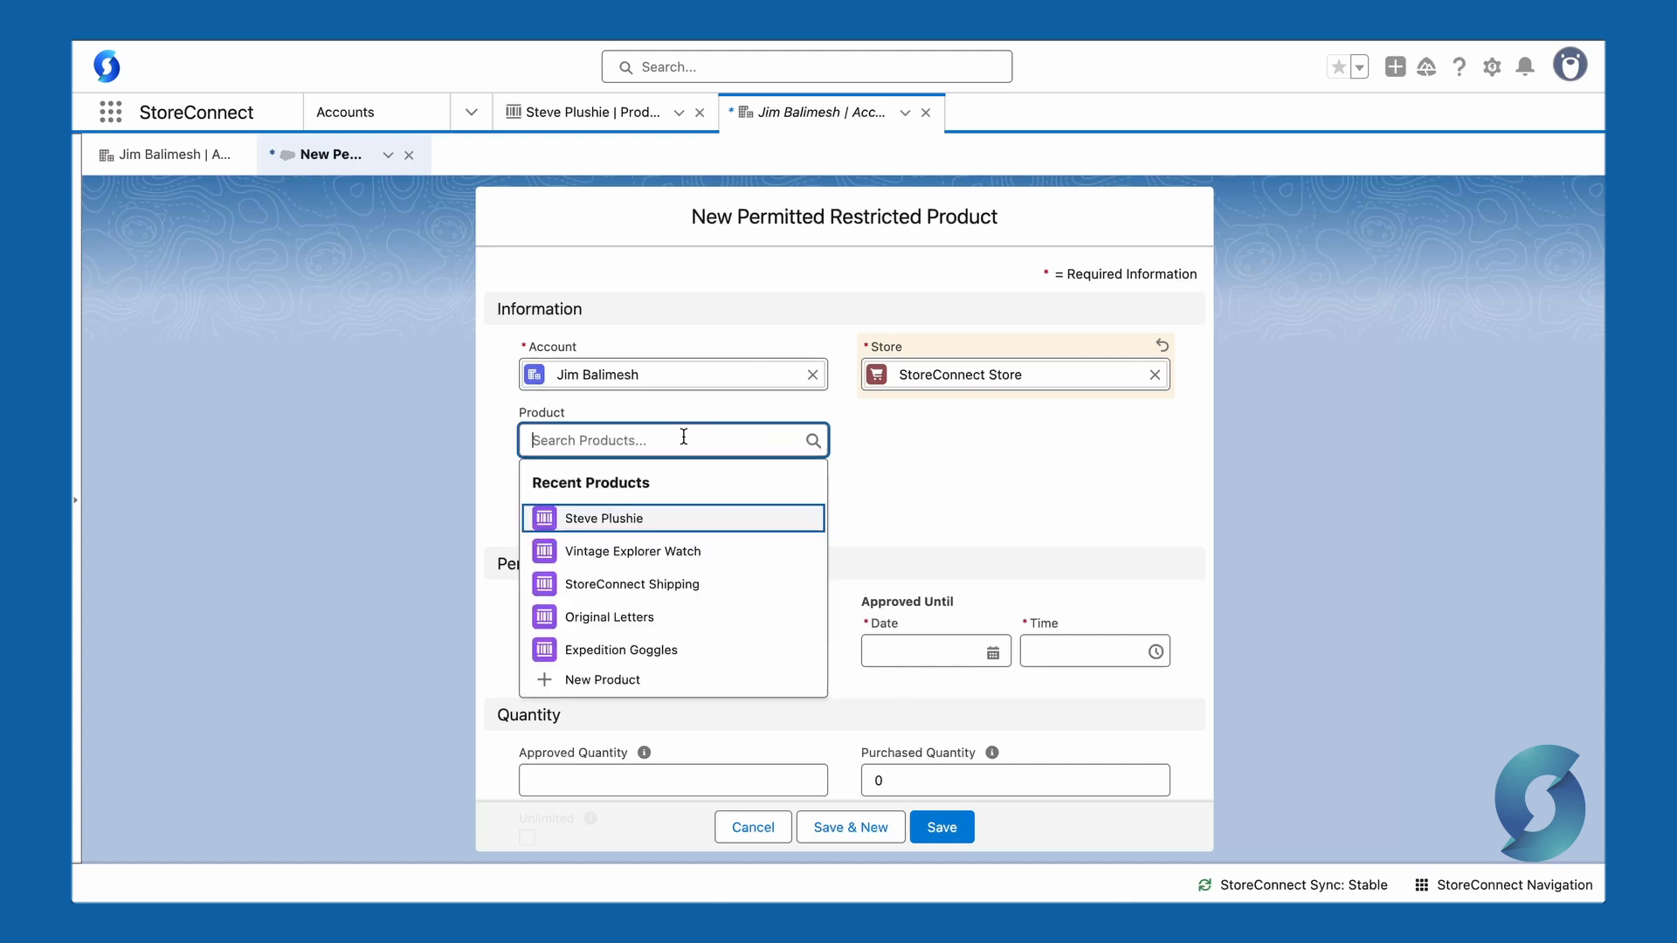
left_click(621, 519)
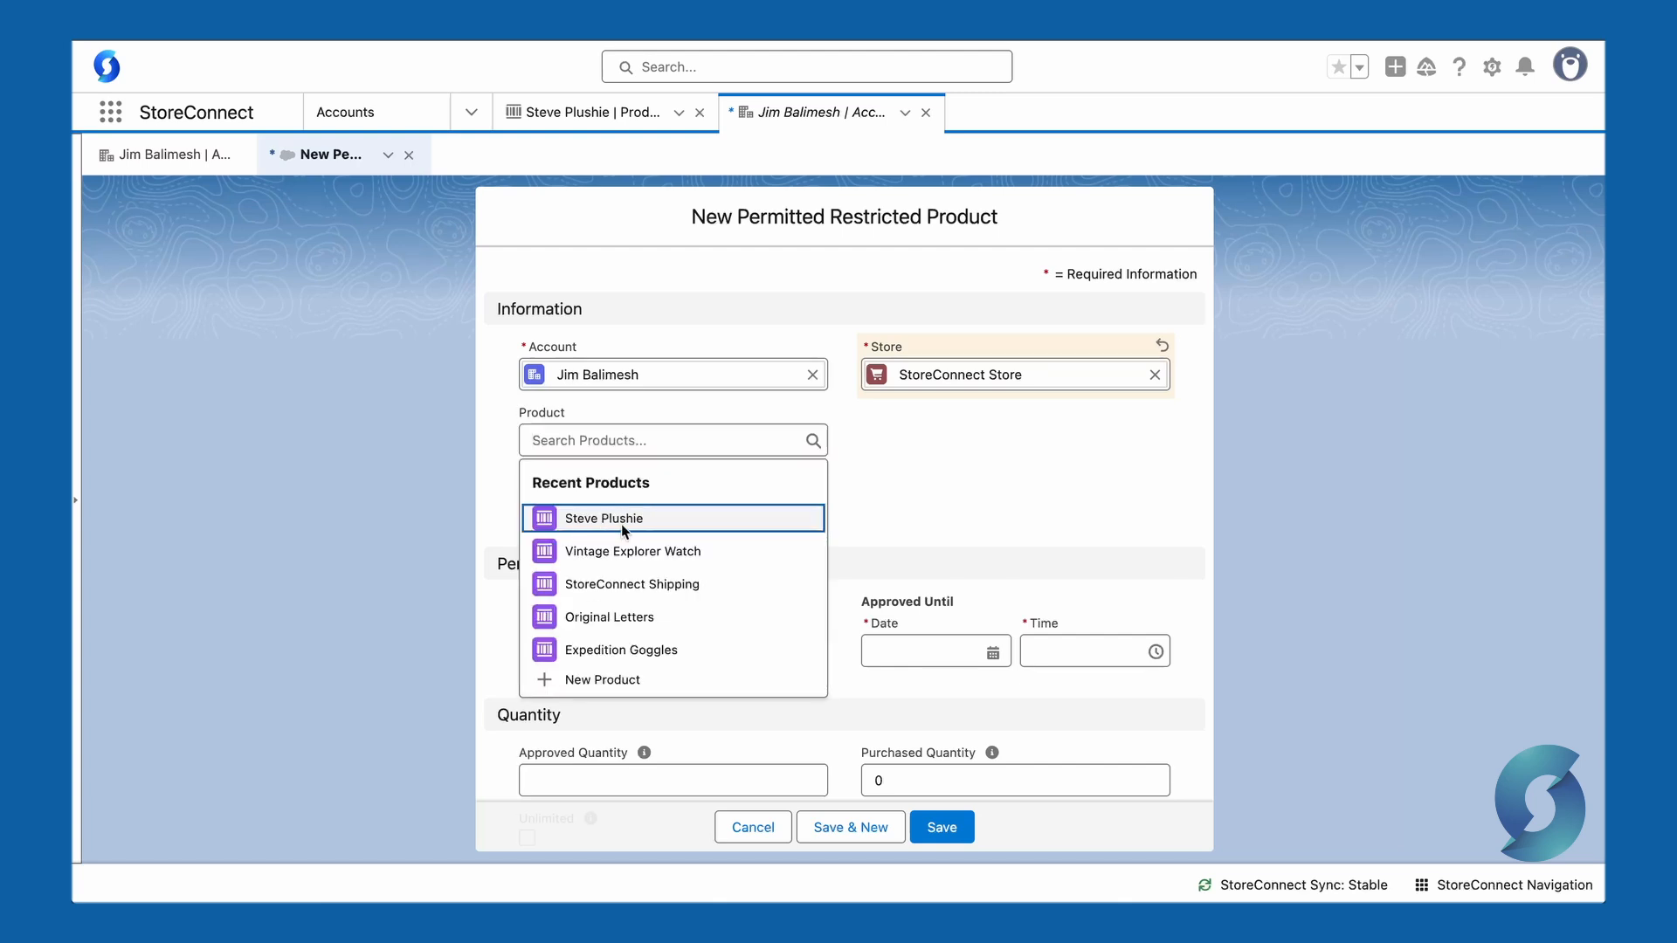
Step: Set the approval to end 7/6/2025 at 12:00 pm with an approved quantity of 5, and save the permitted restricted product
scroll(604, 499, "down", 2)
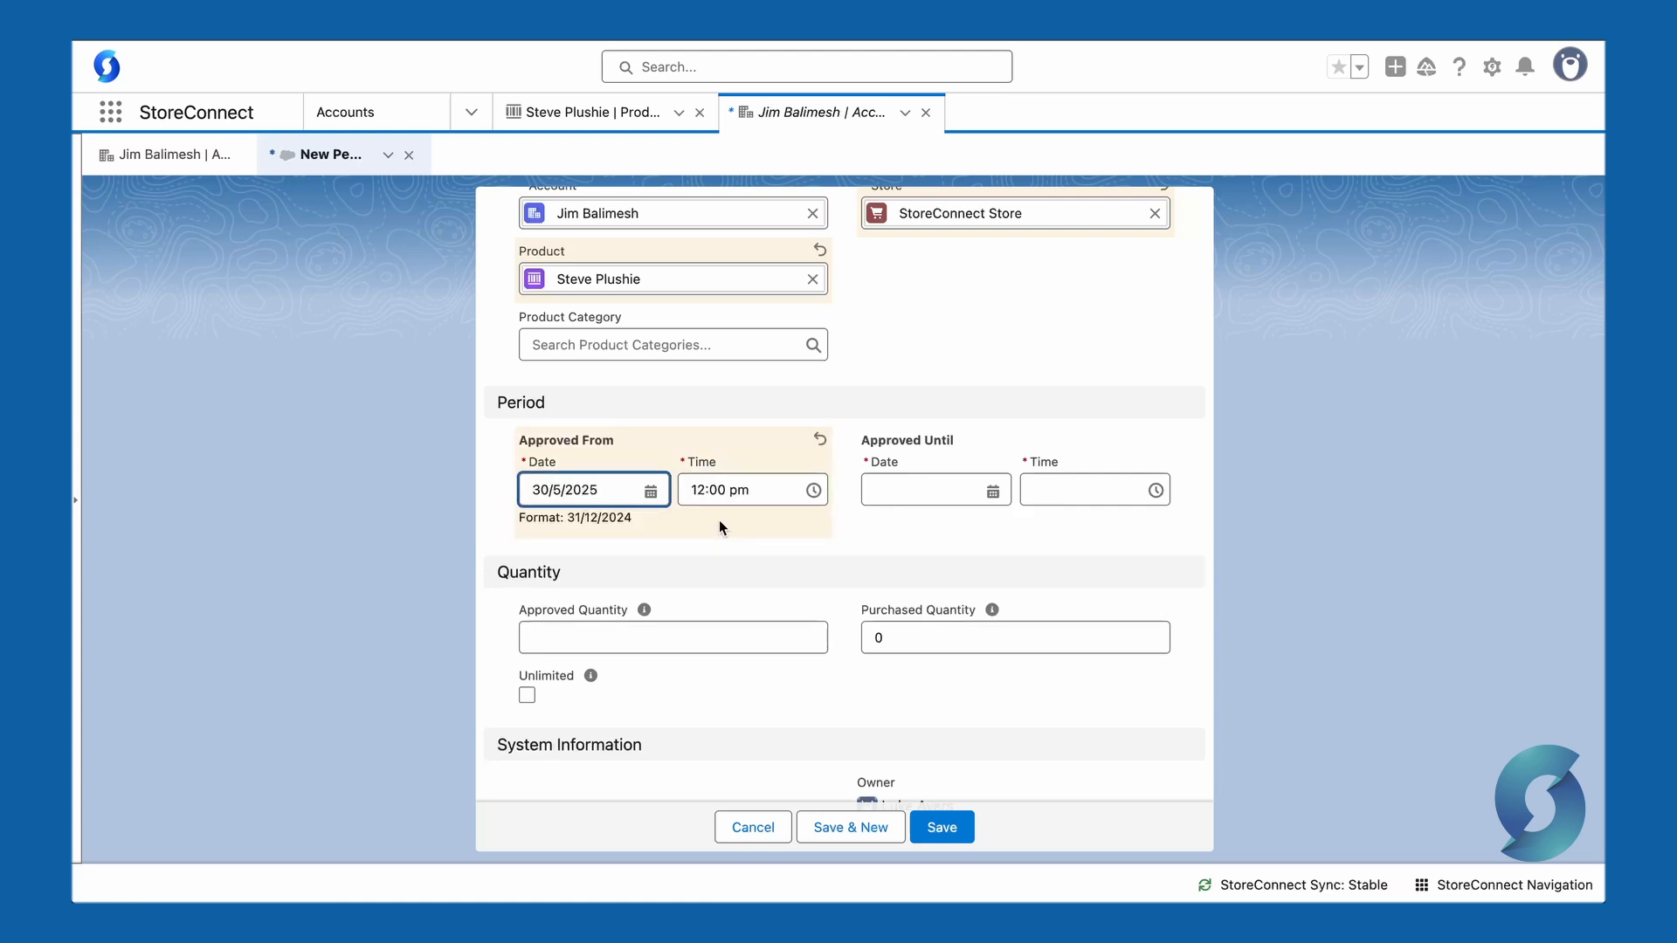
left_click(929, 490)
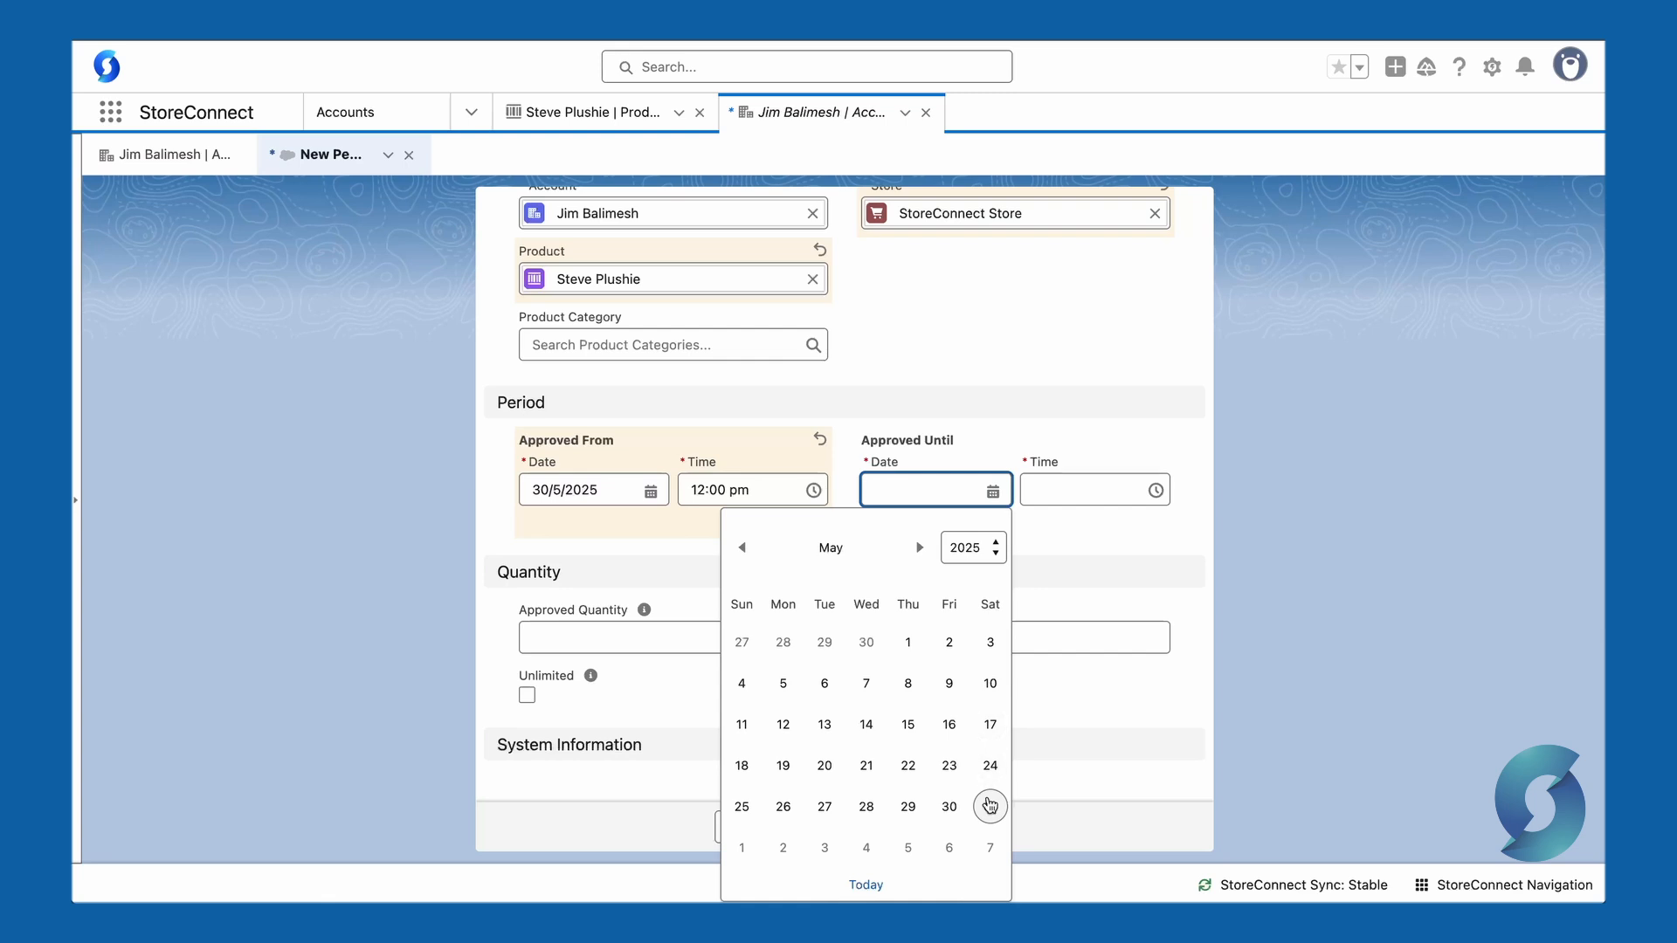
left_click(989, 847)
left_click(661, 618)
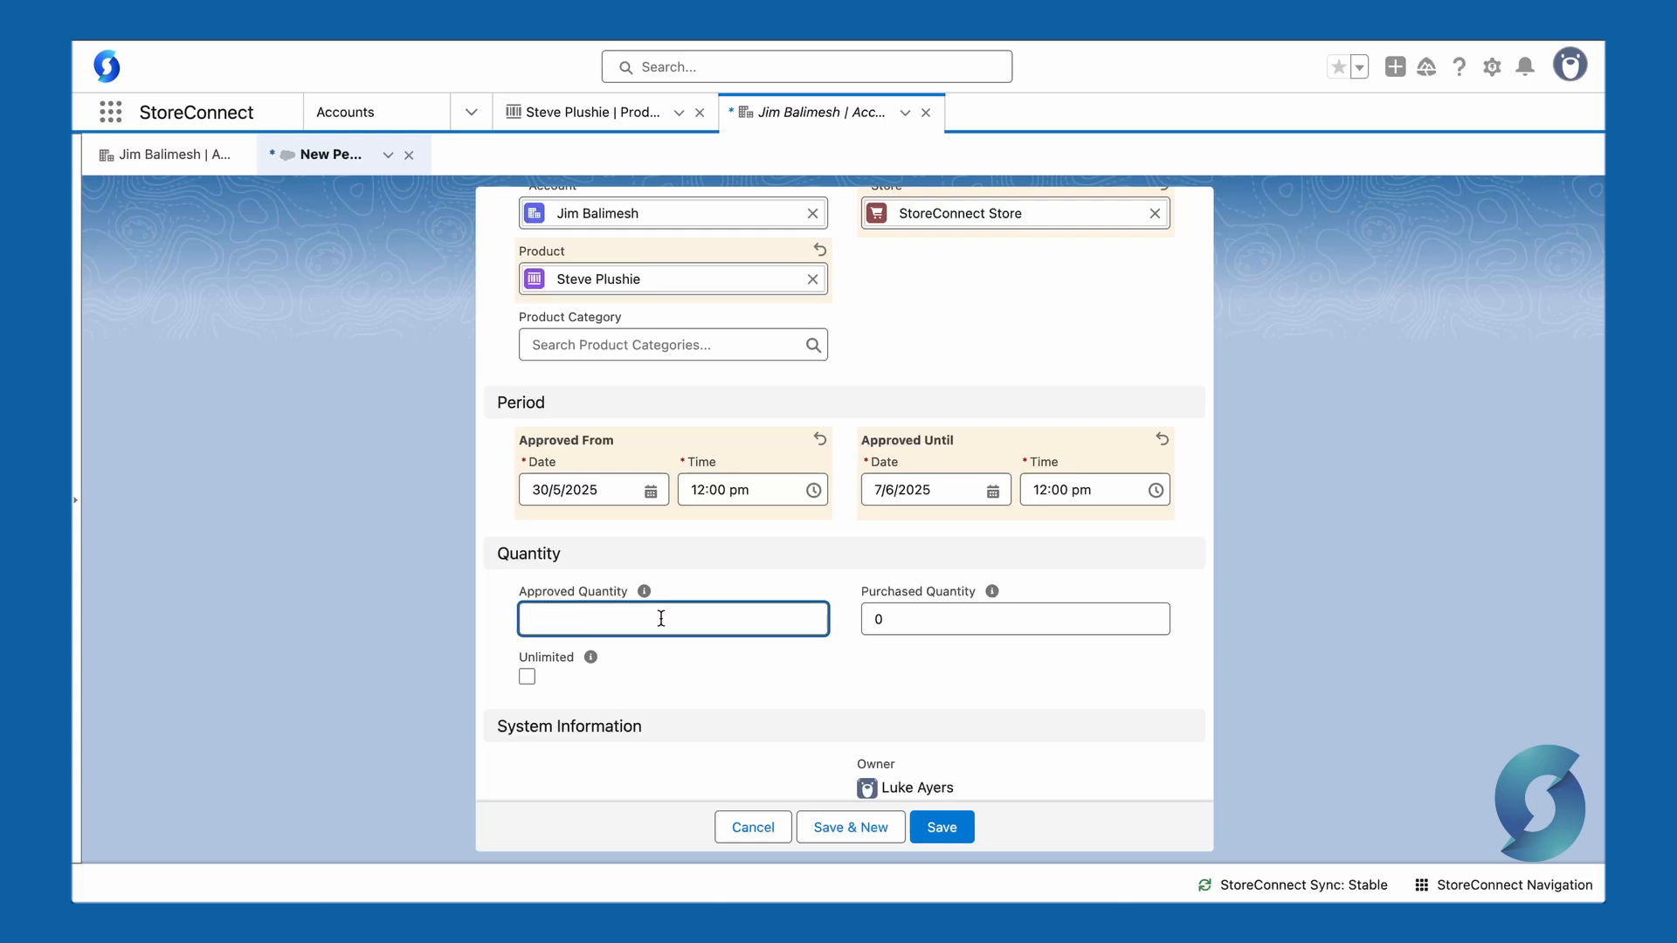
left_click(528, 677)
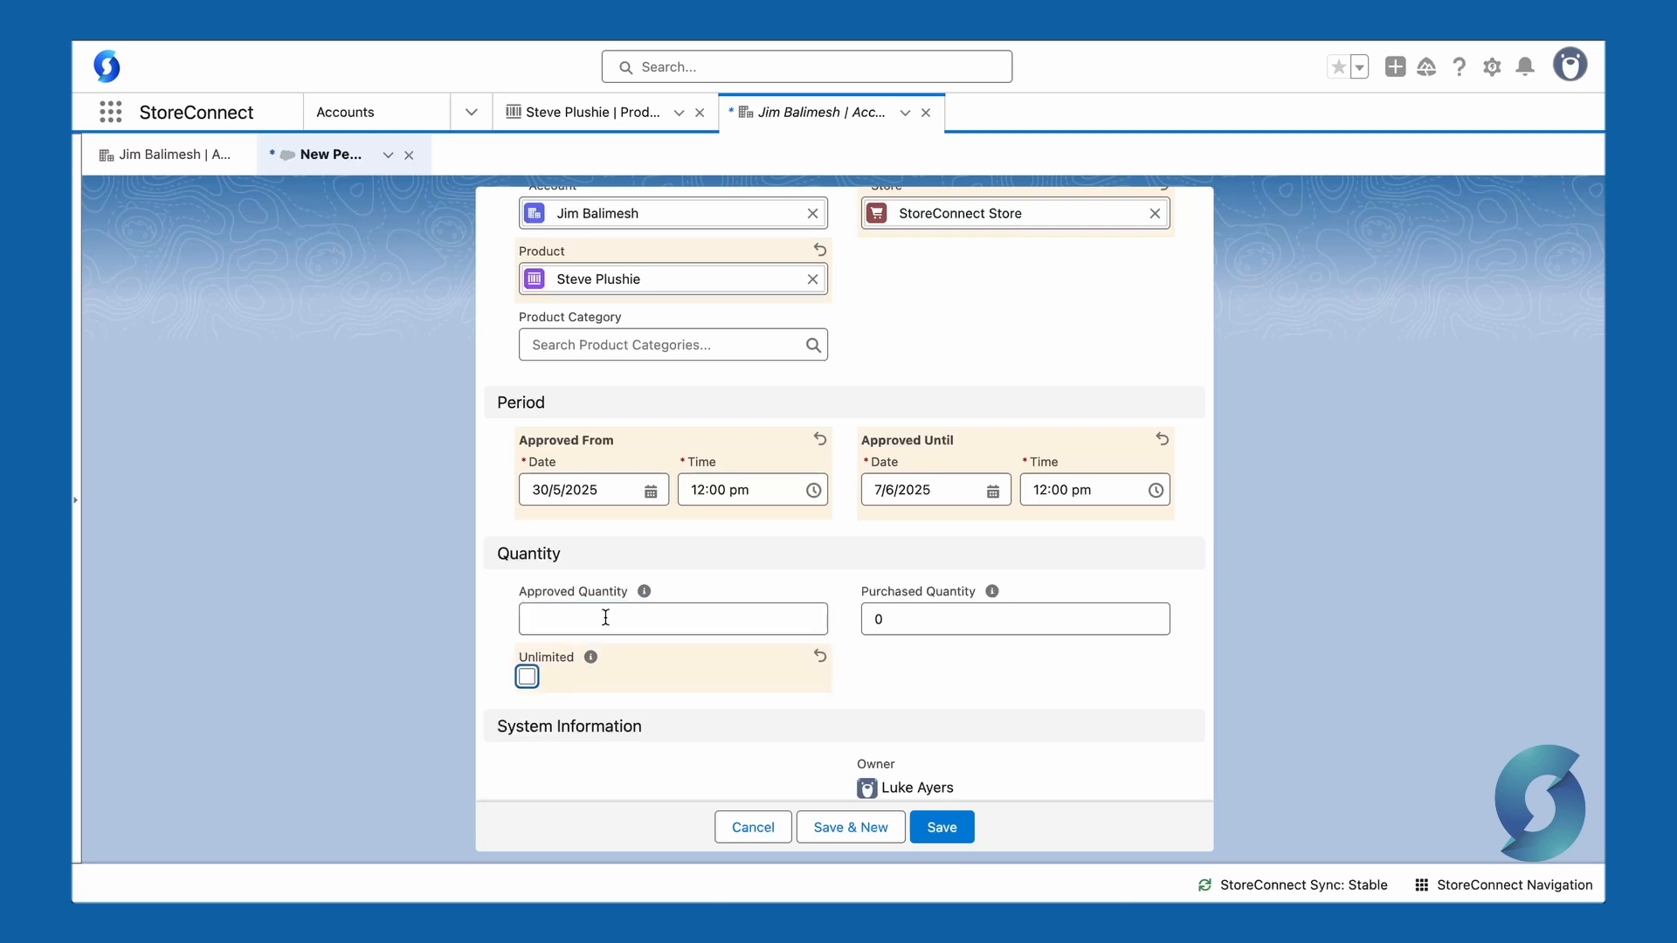
left_click(605, 617)
type("5")
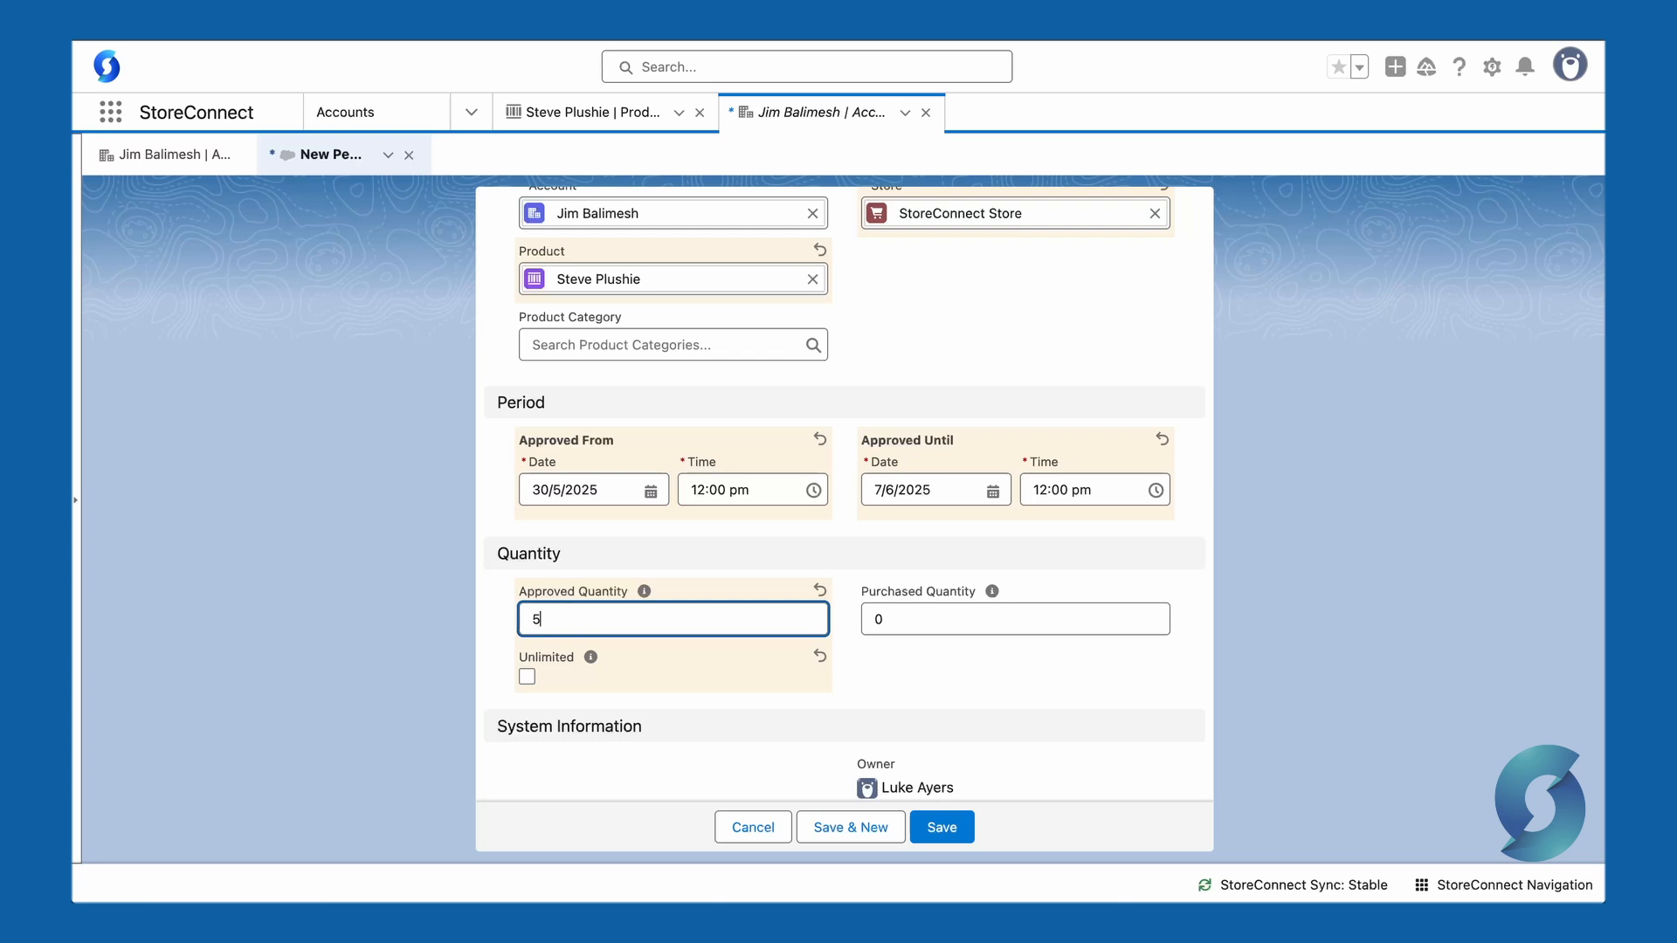
left_click(865, 673)
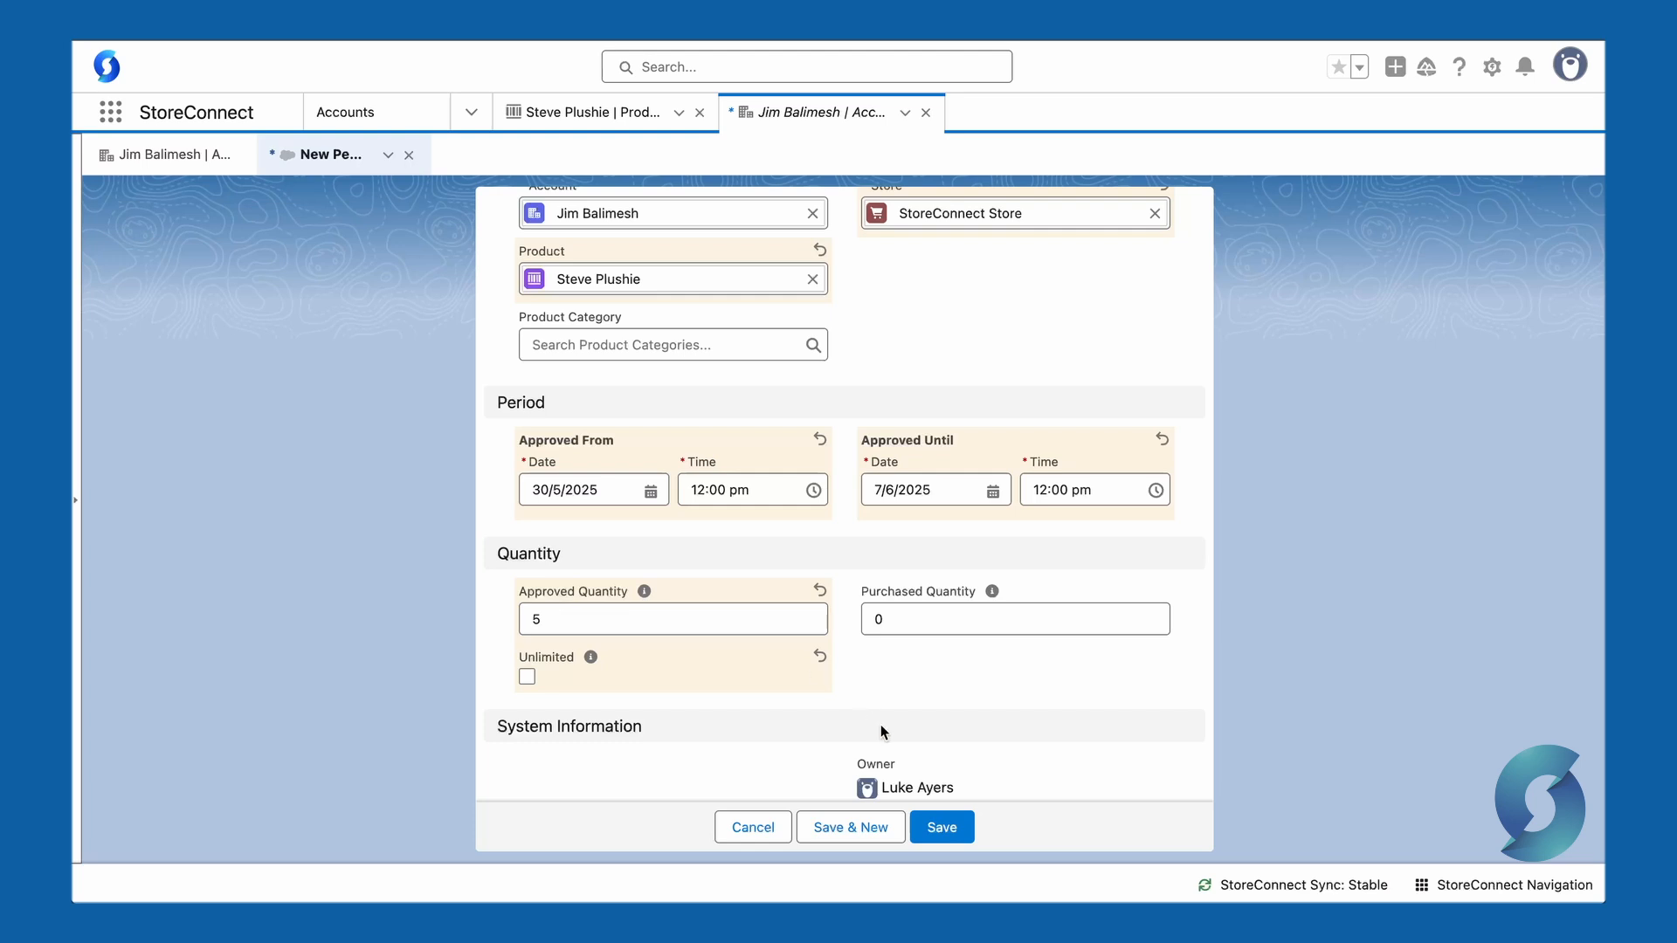
left_click(937, 835)
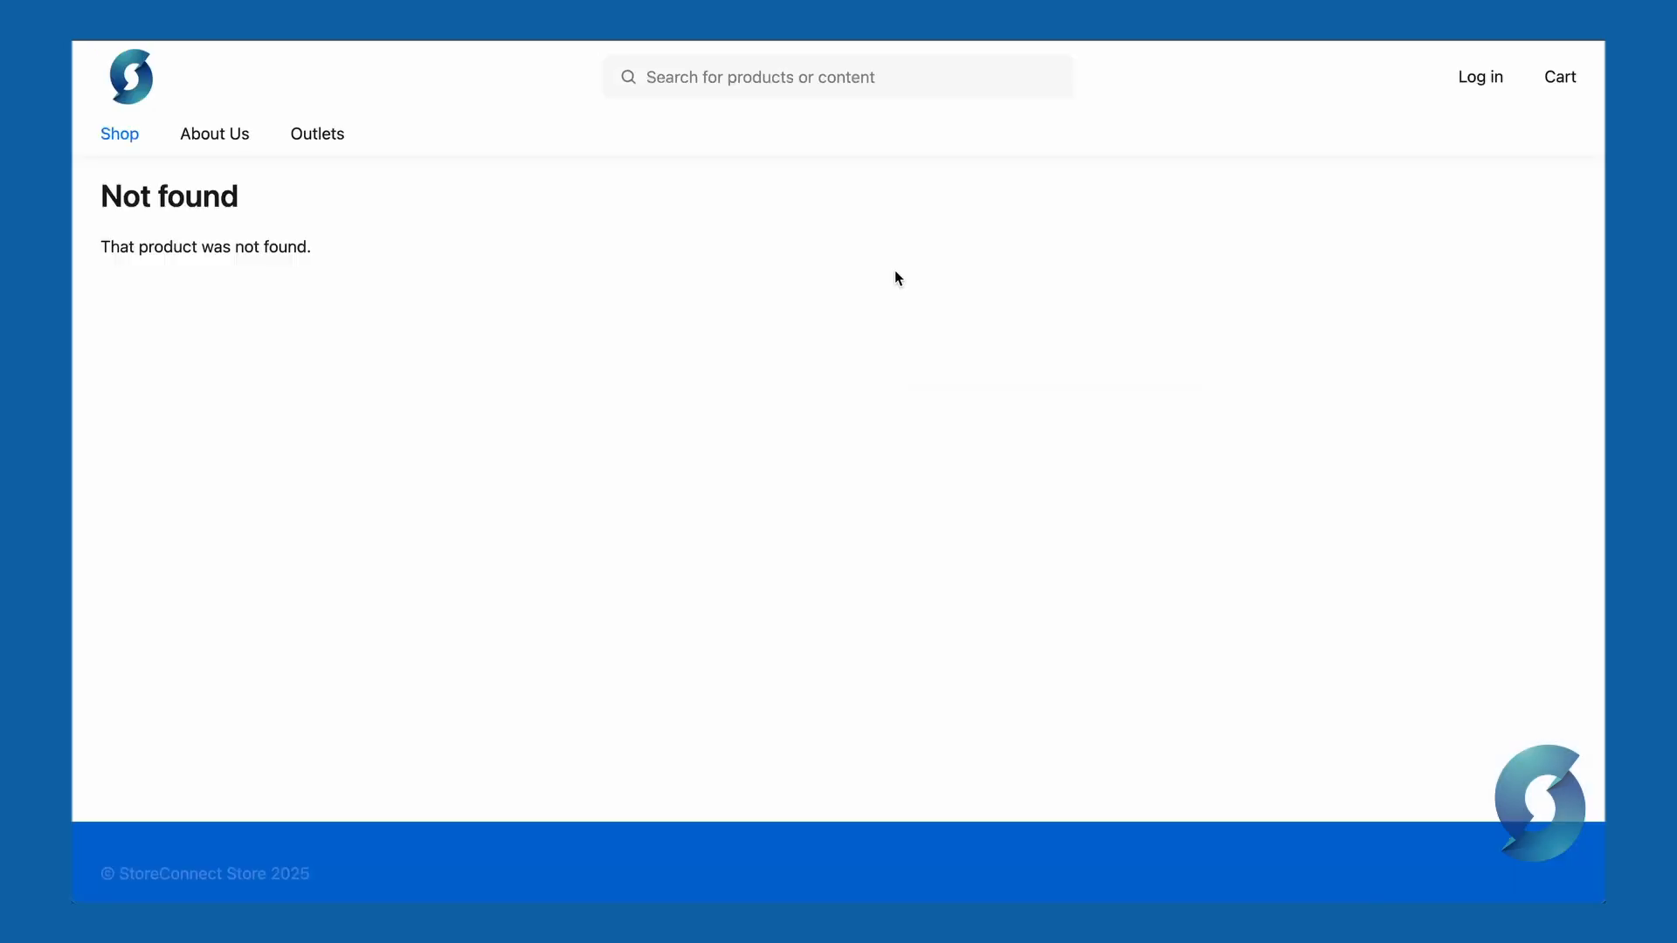
Step: Log in to the storefront as the customer and review the restricted and approval messages on the Steve Plushie product page
left_click(1477, 87)
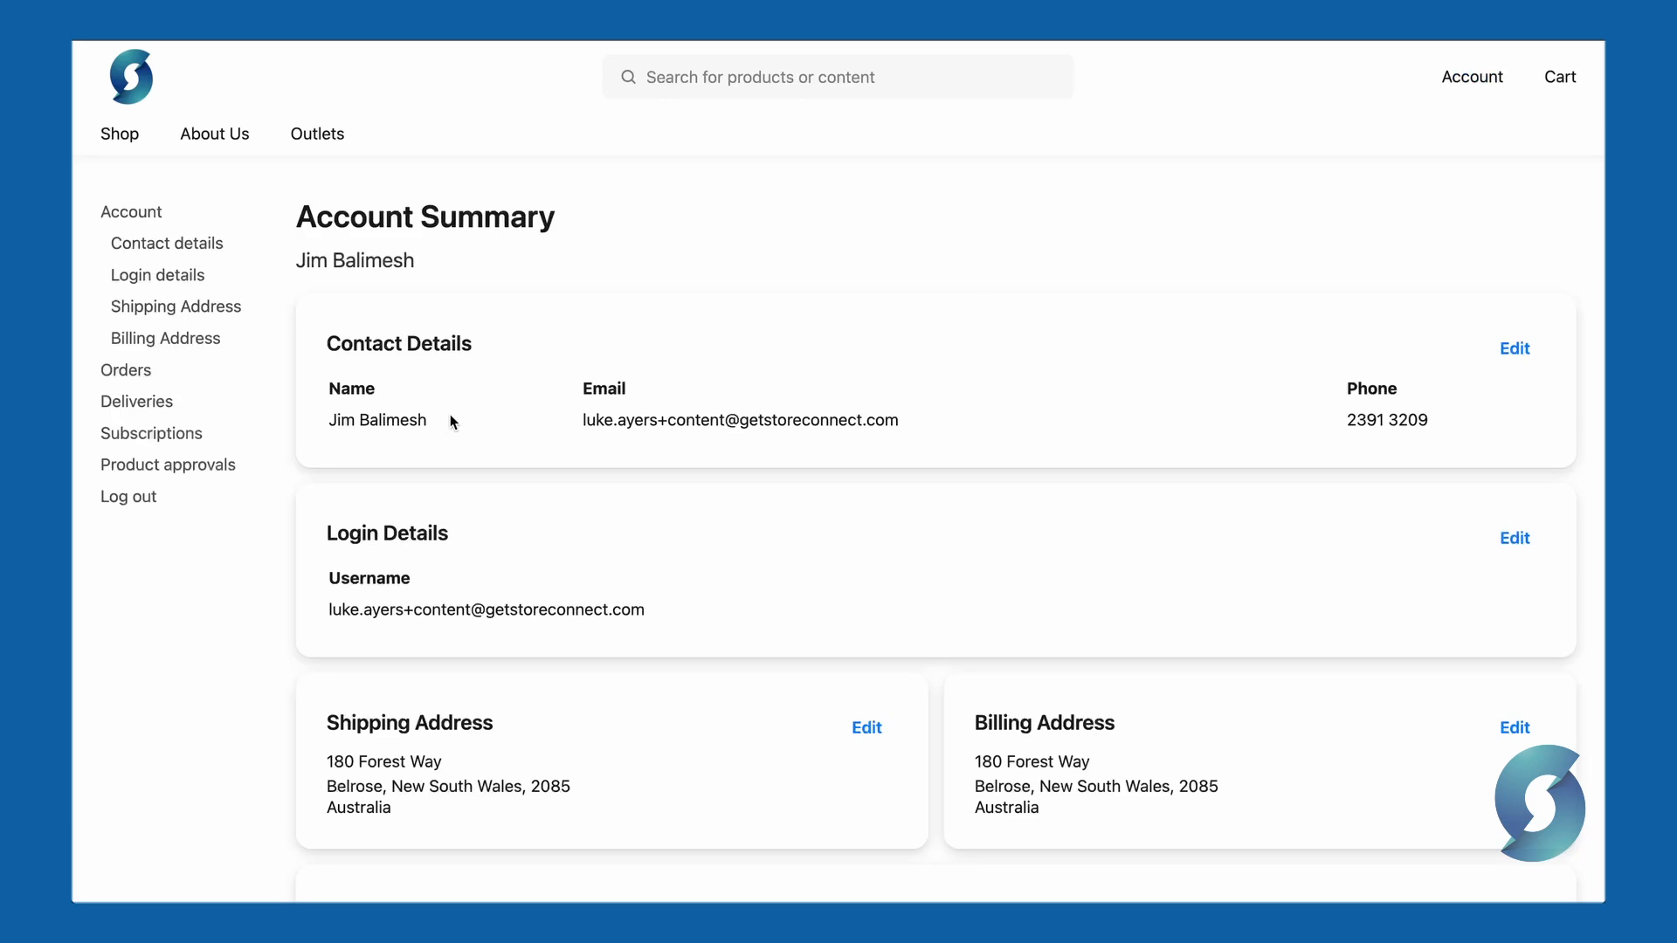
left_click_drag(449, 416, 331, 422)
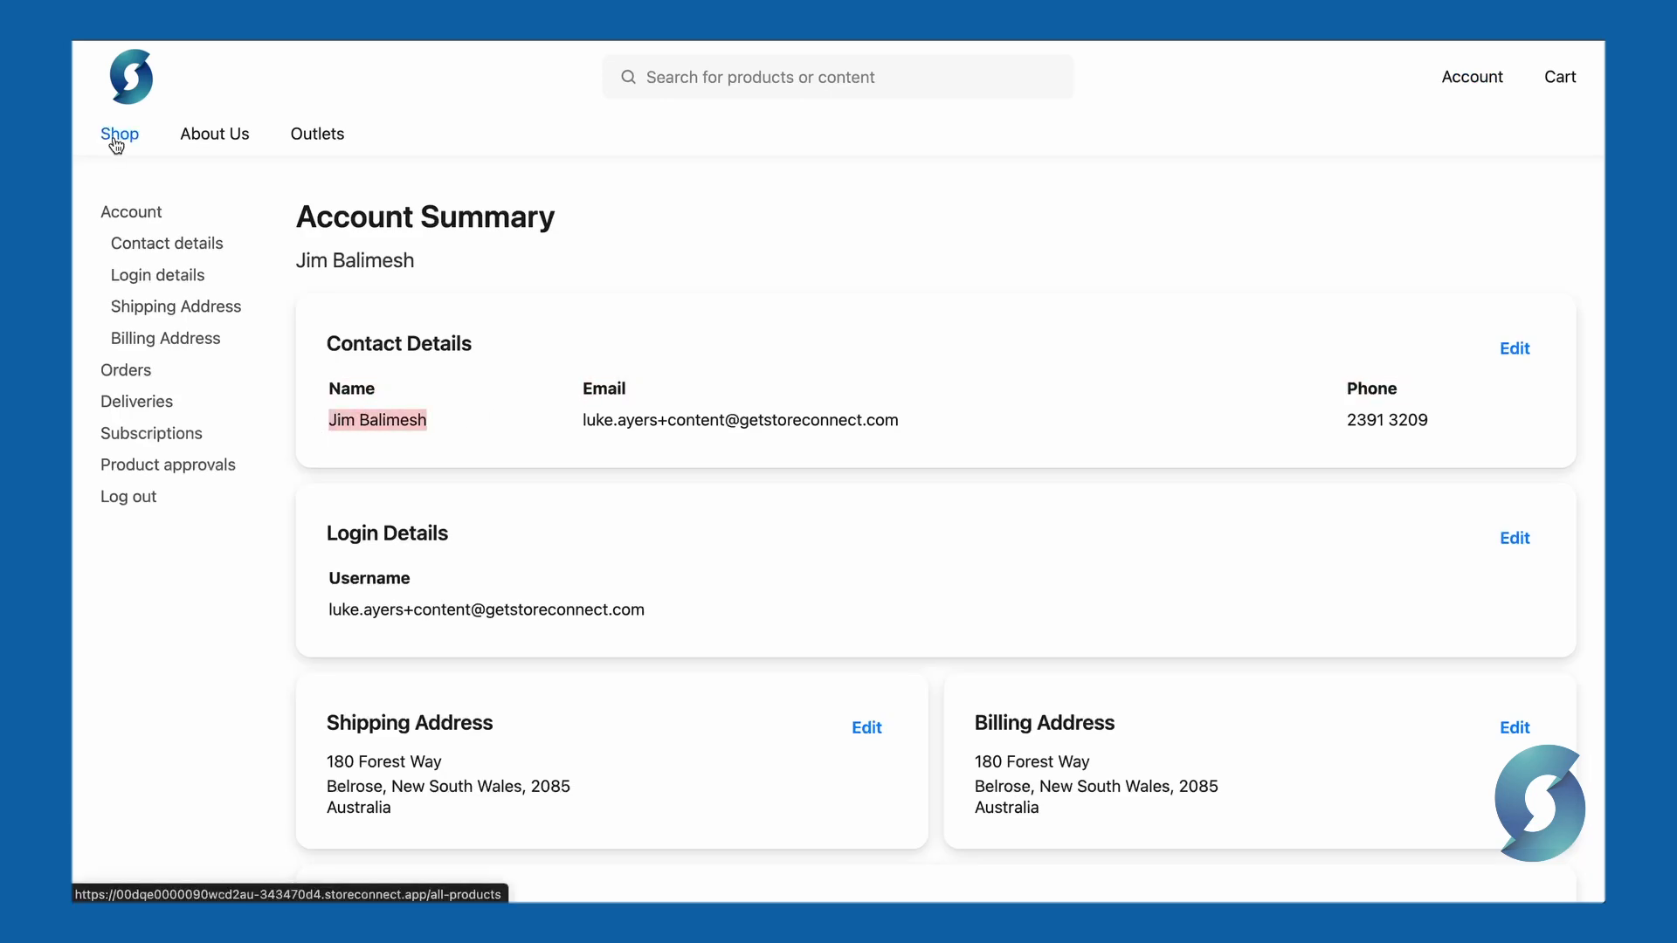
left_click(119, 134)
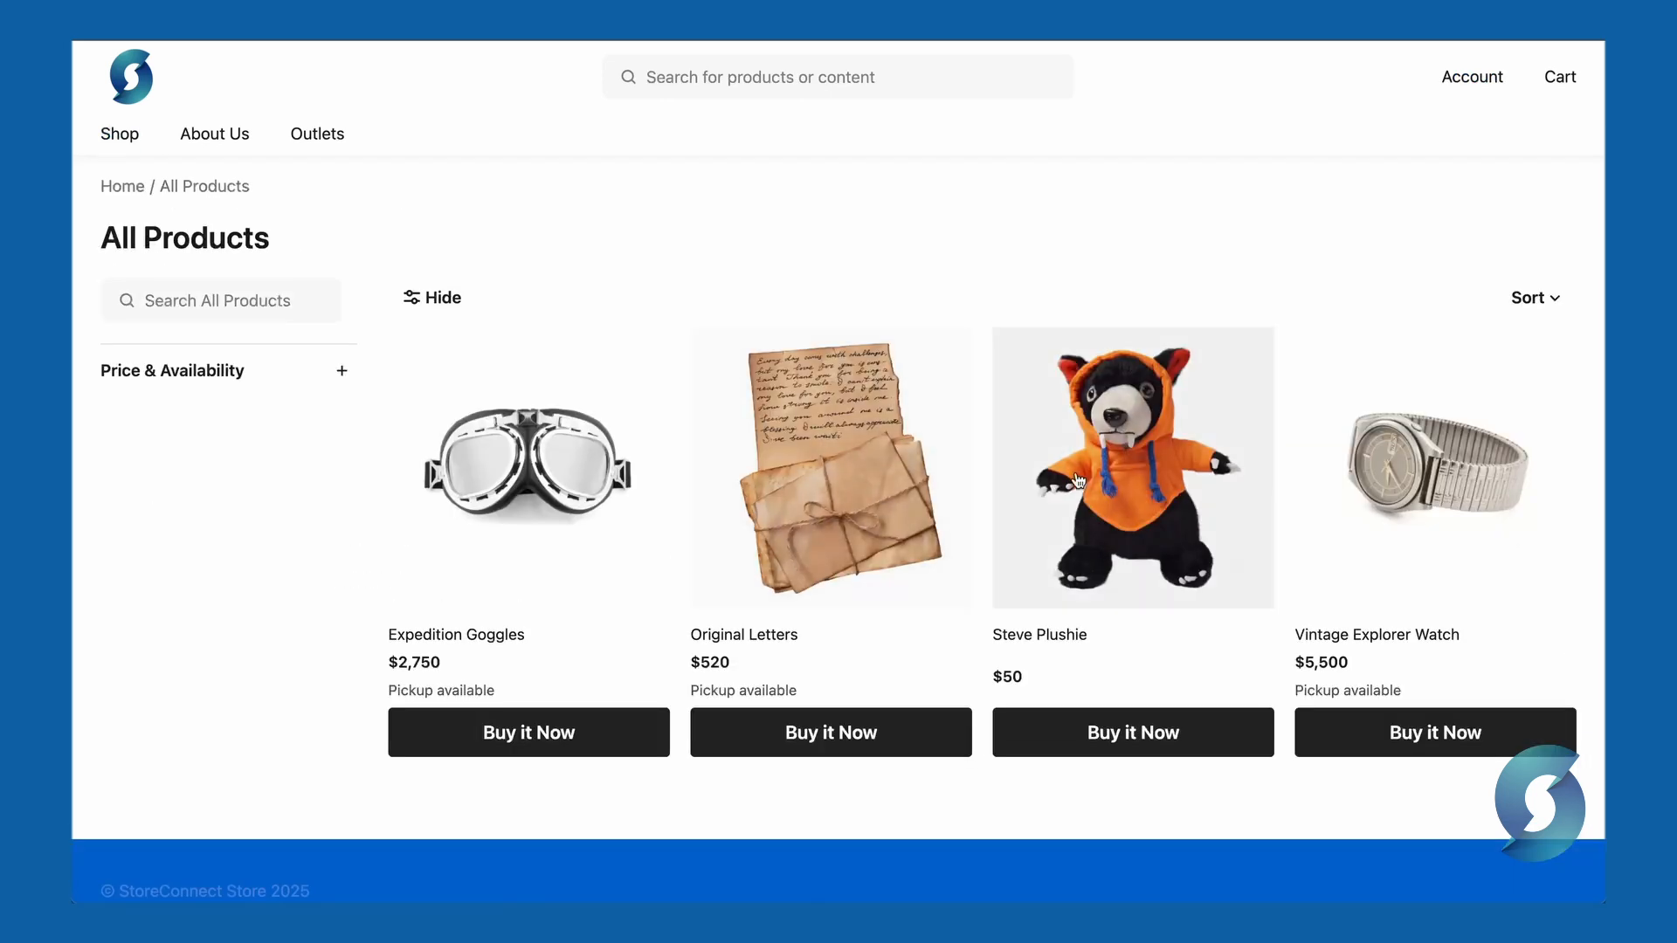
left_click(1132, 472)
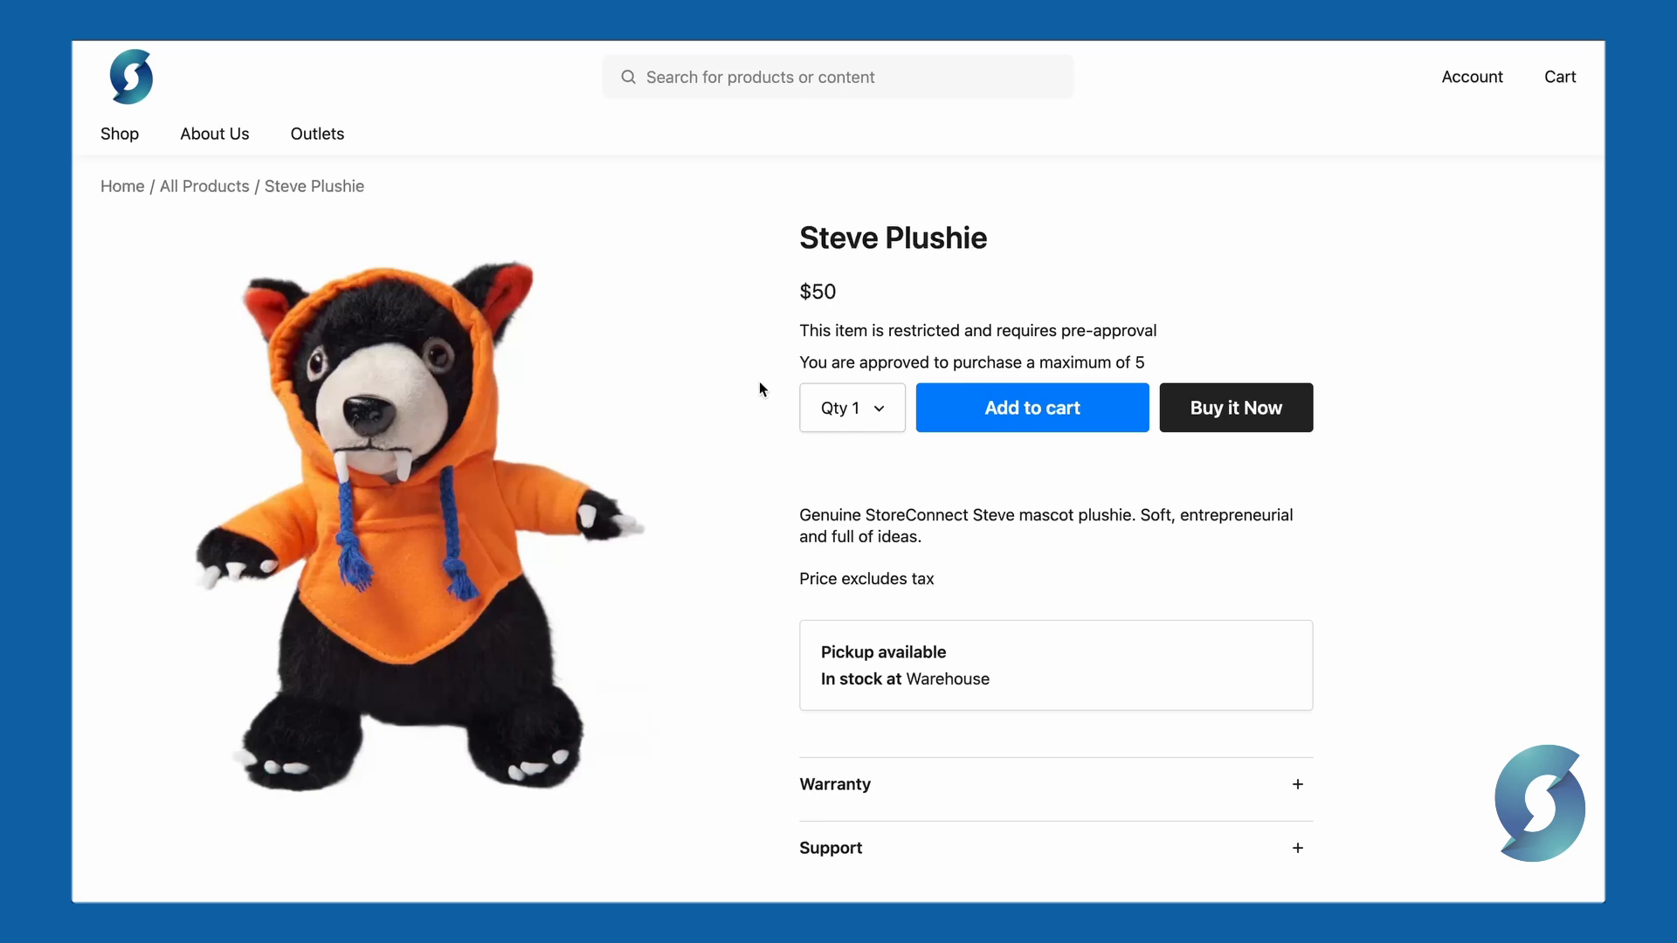
left_click_drag(800, 330, 1156, 326)
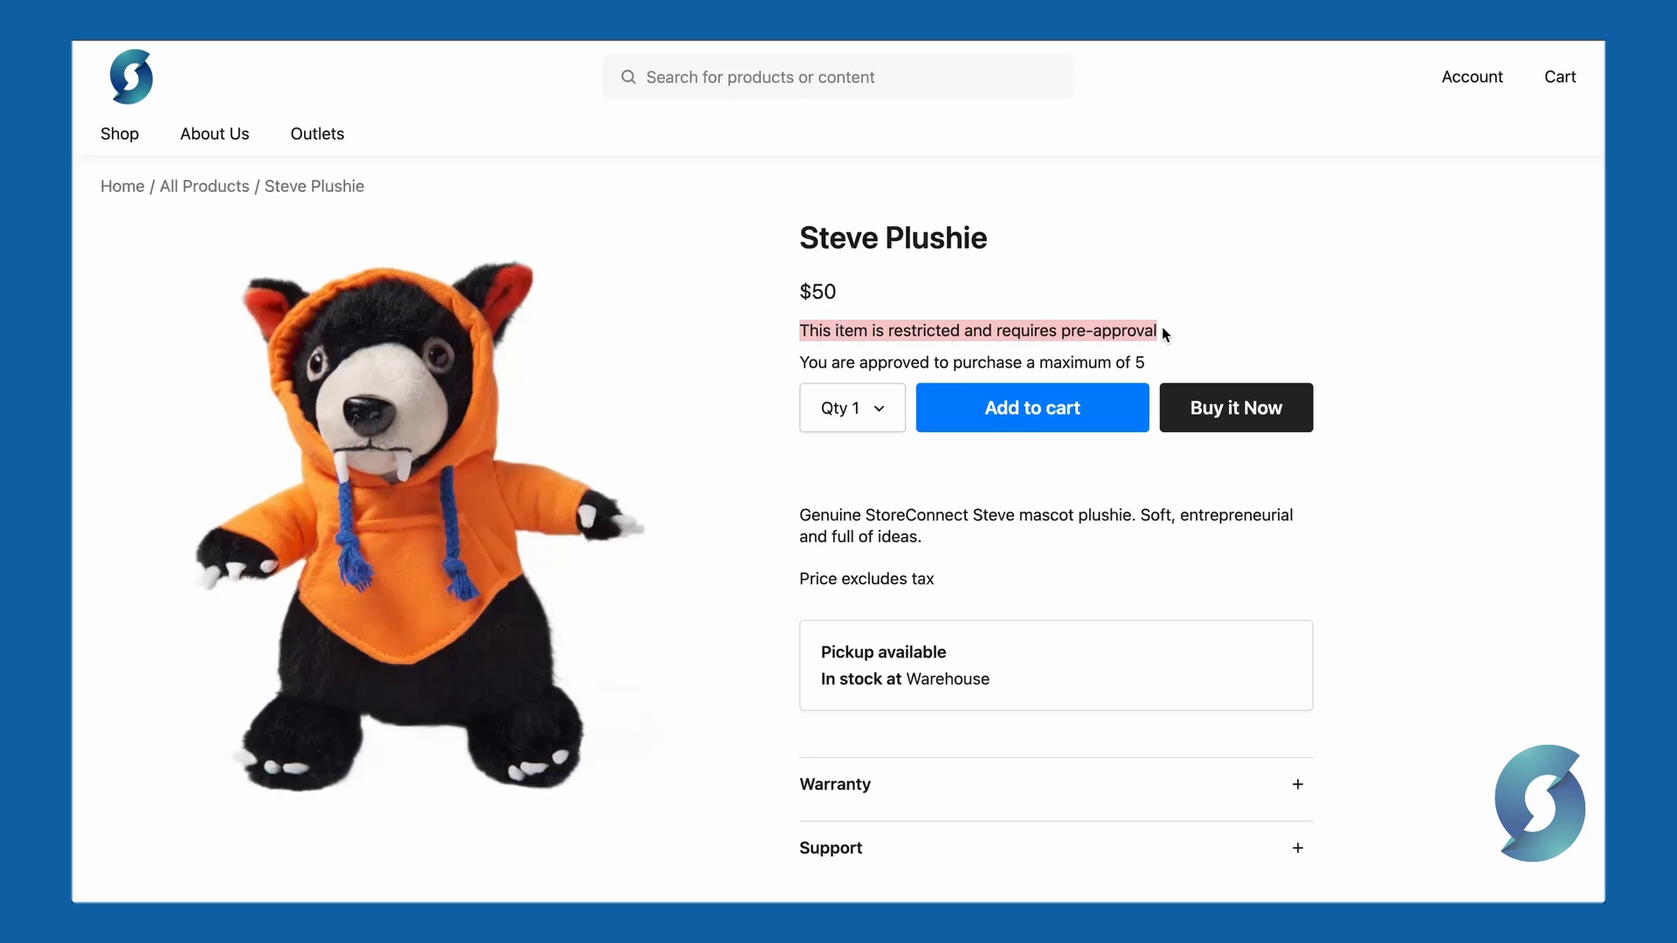
left_click_drag(800, 361, 1147, 363)
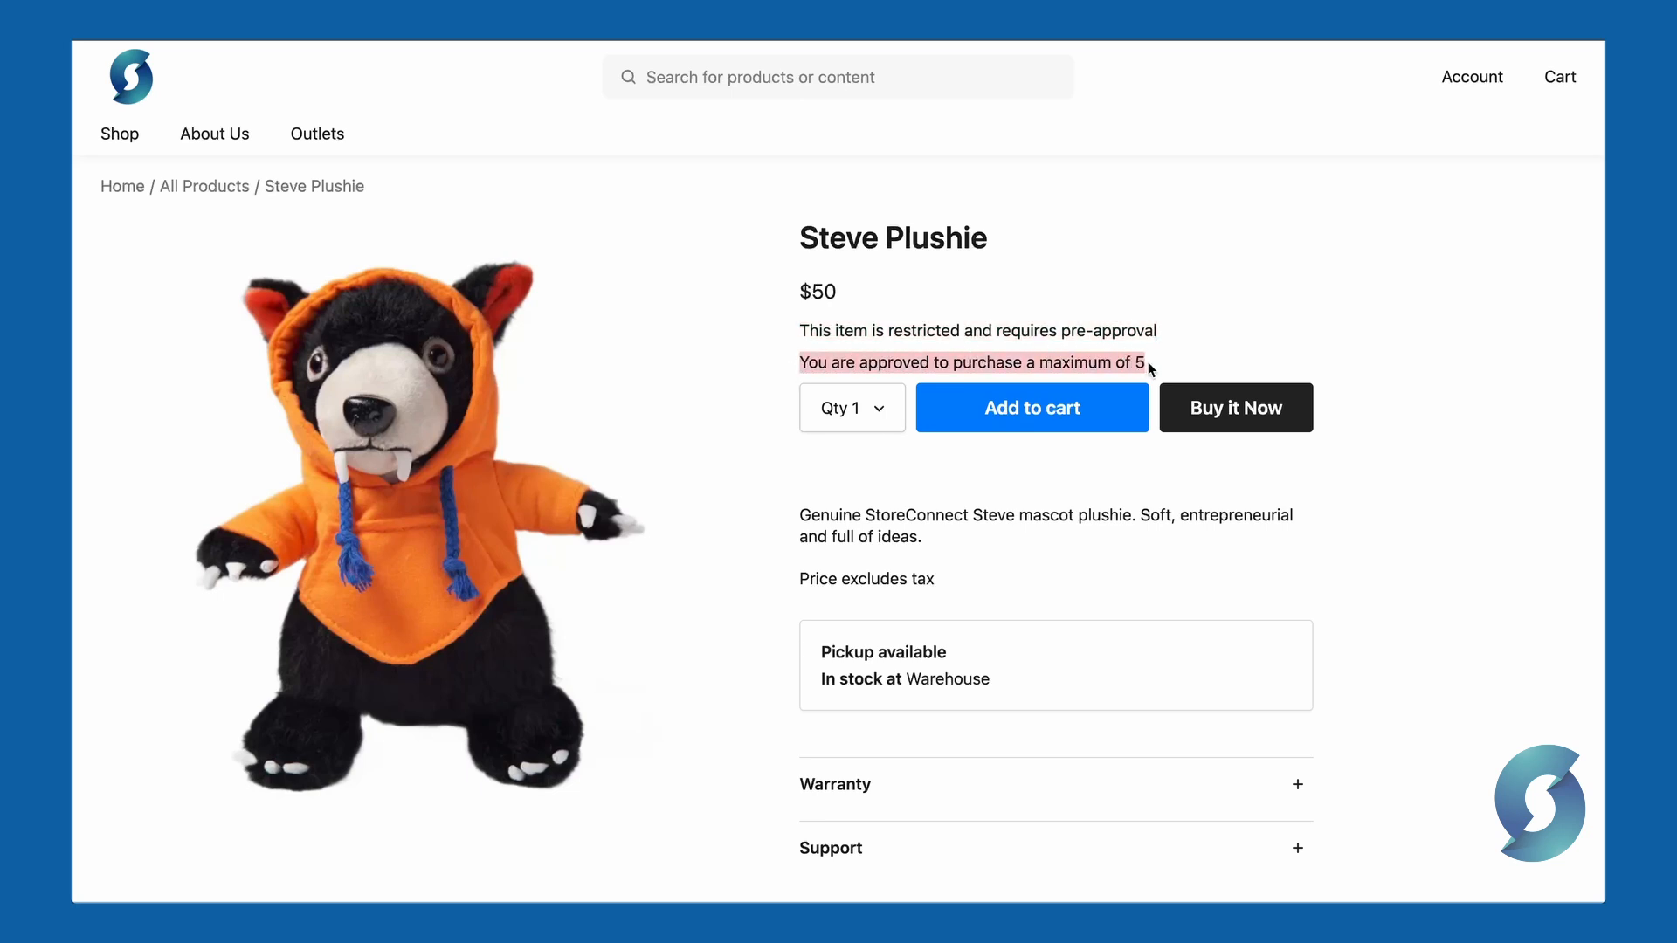
left_click_drag(846, 292, 787, 290)
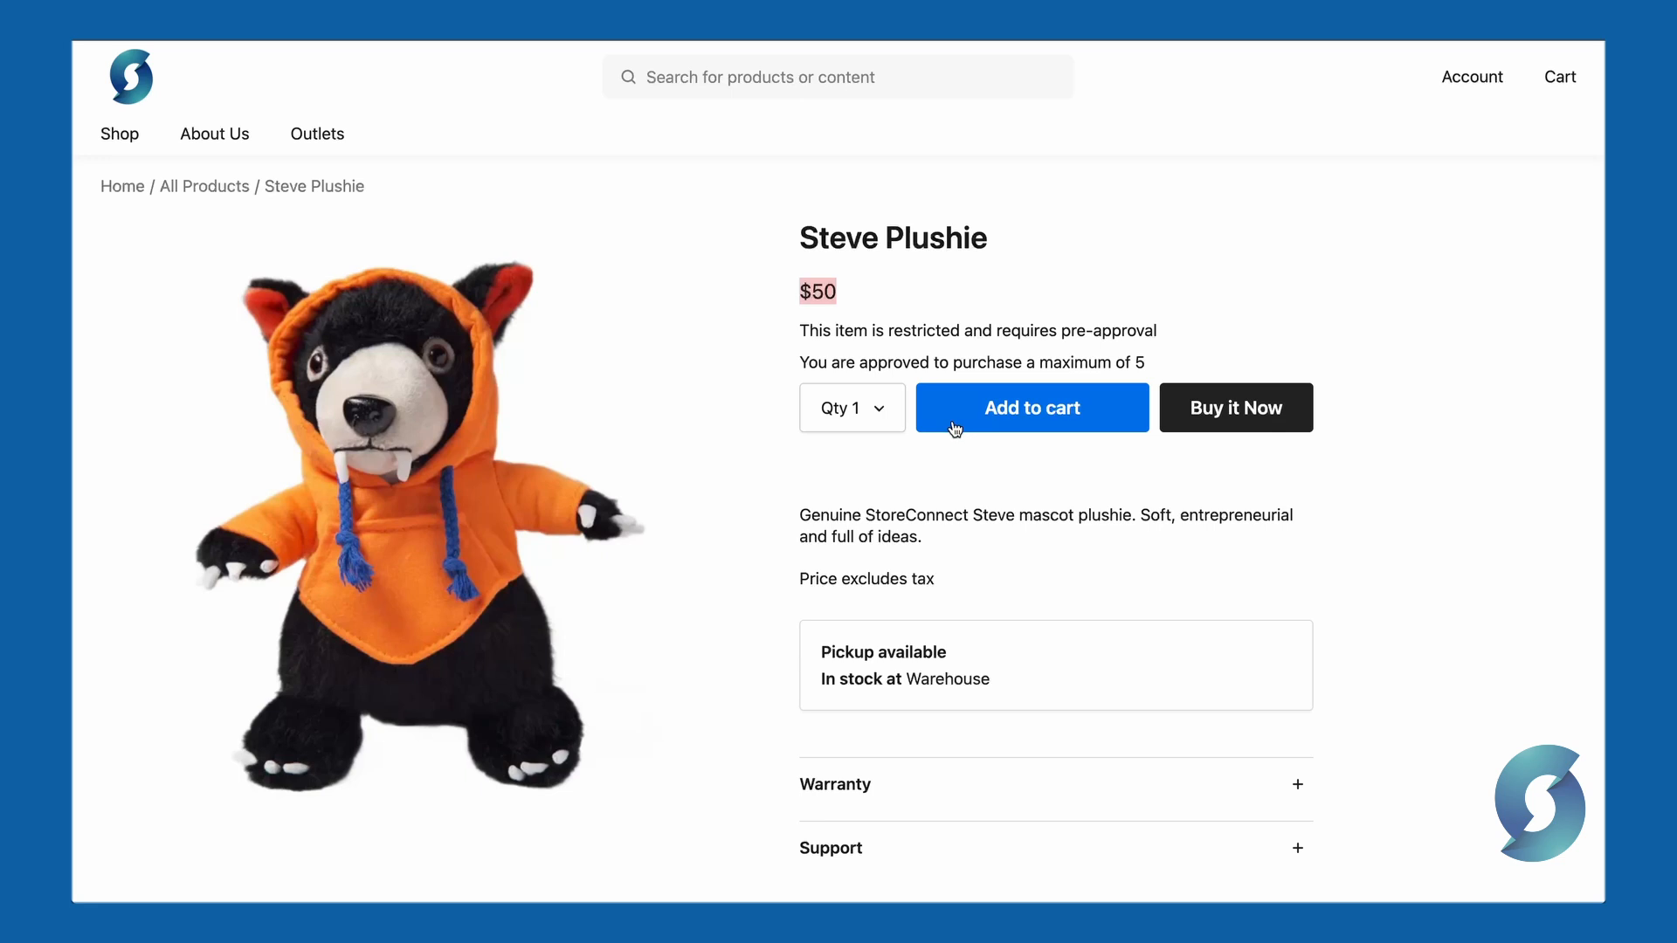
Step: Add the Steve Plushie to the cart, set its quantity to 3, proceed to checkout and enter the card number
left_click(1219, 411)
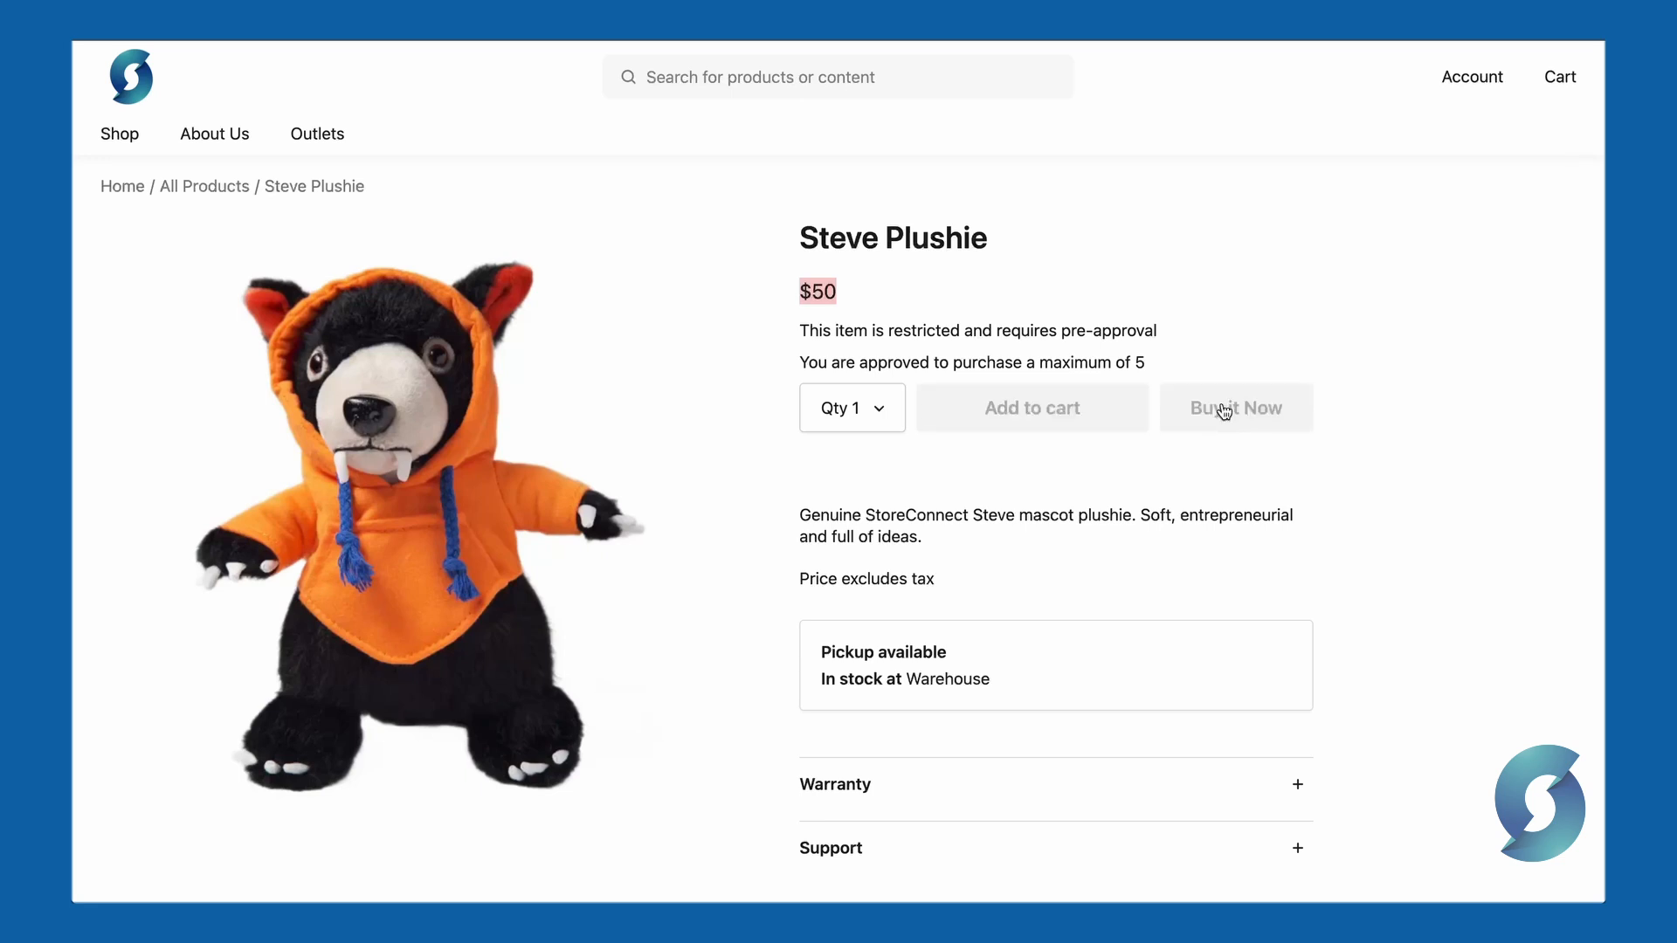
left_click(703, 395)
left_click(717, 481)
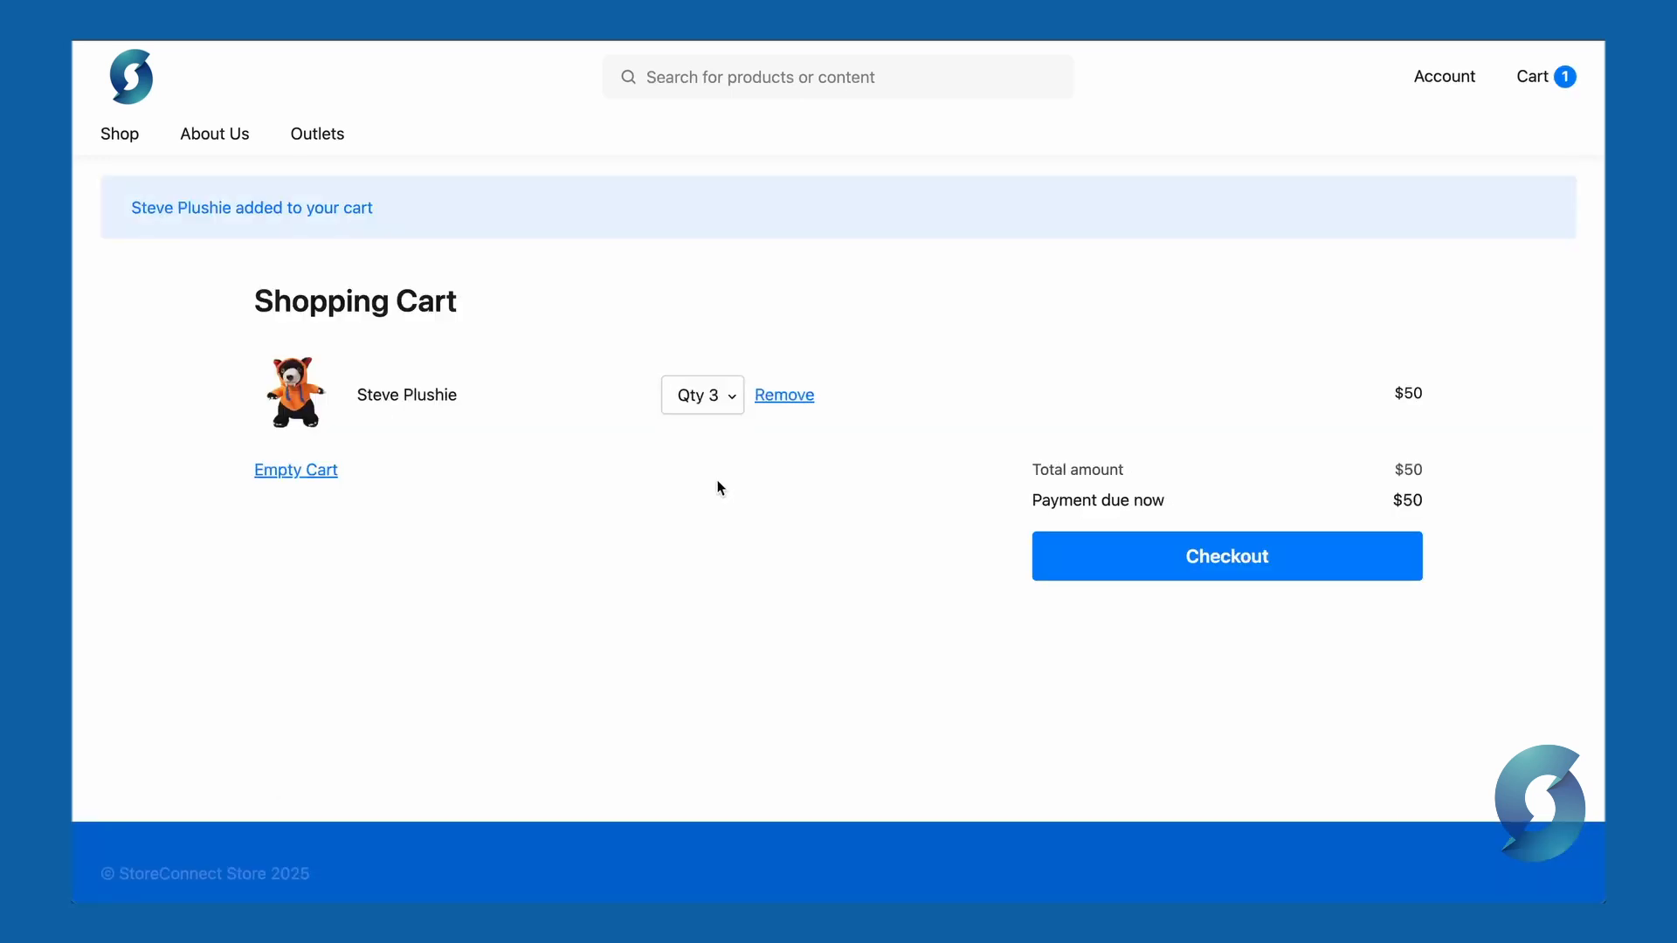
left_click(1146, 575)
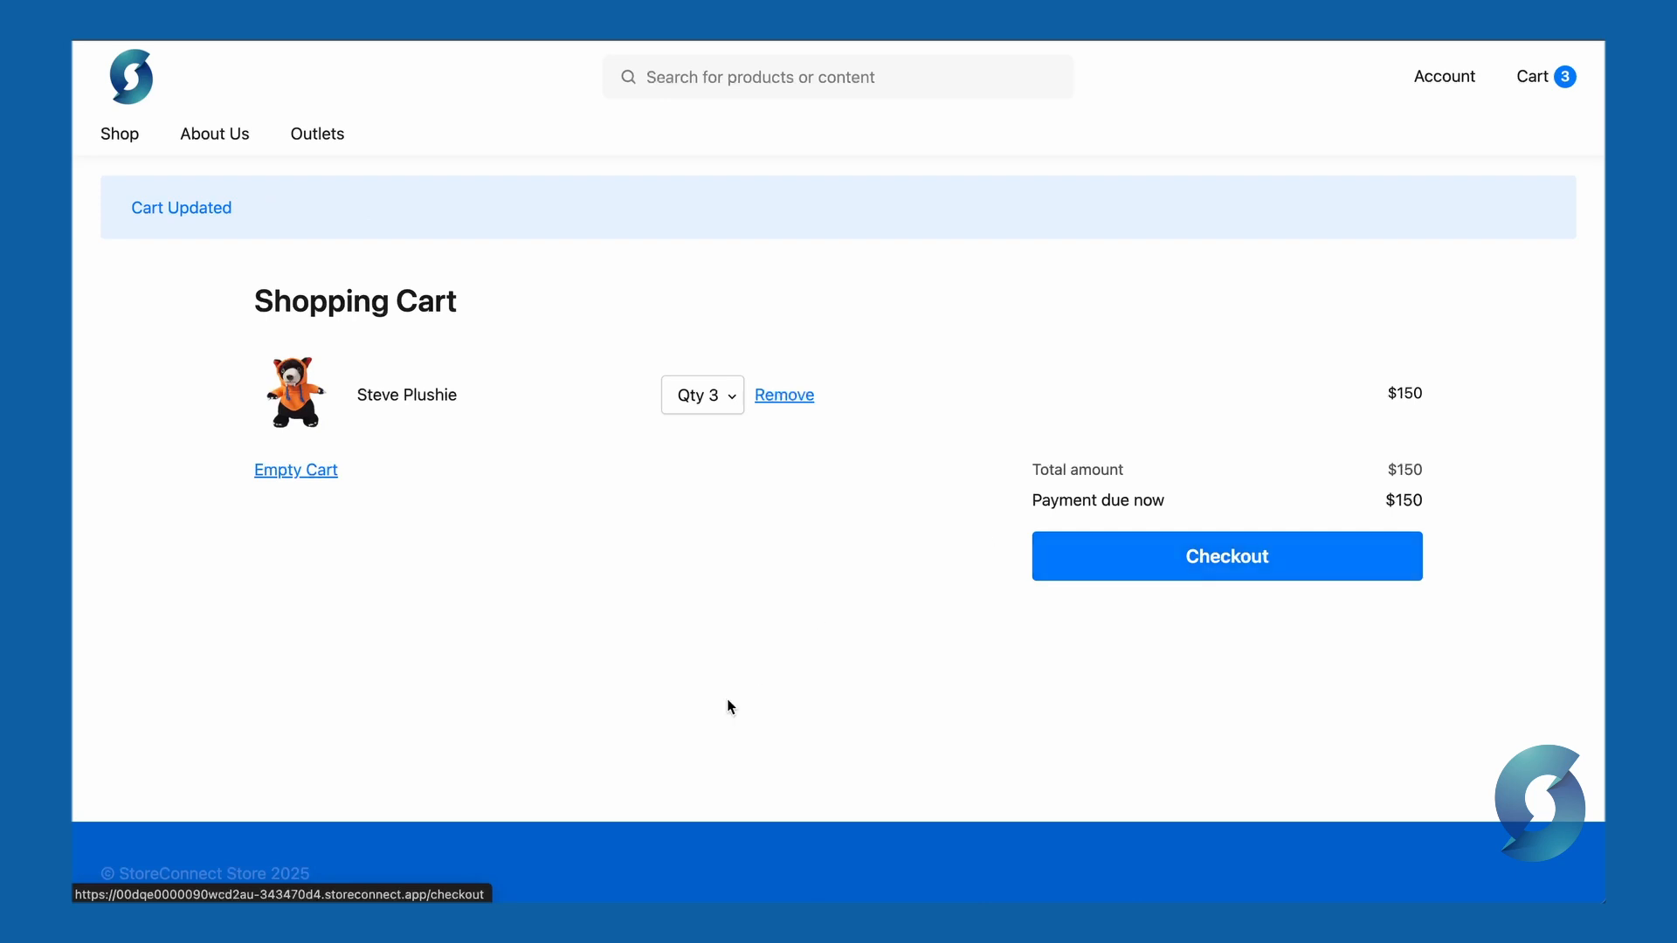
type("4242")
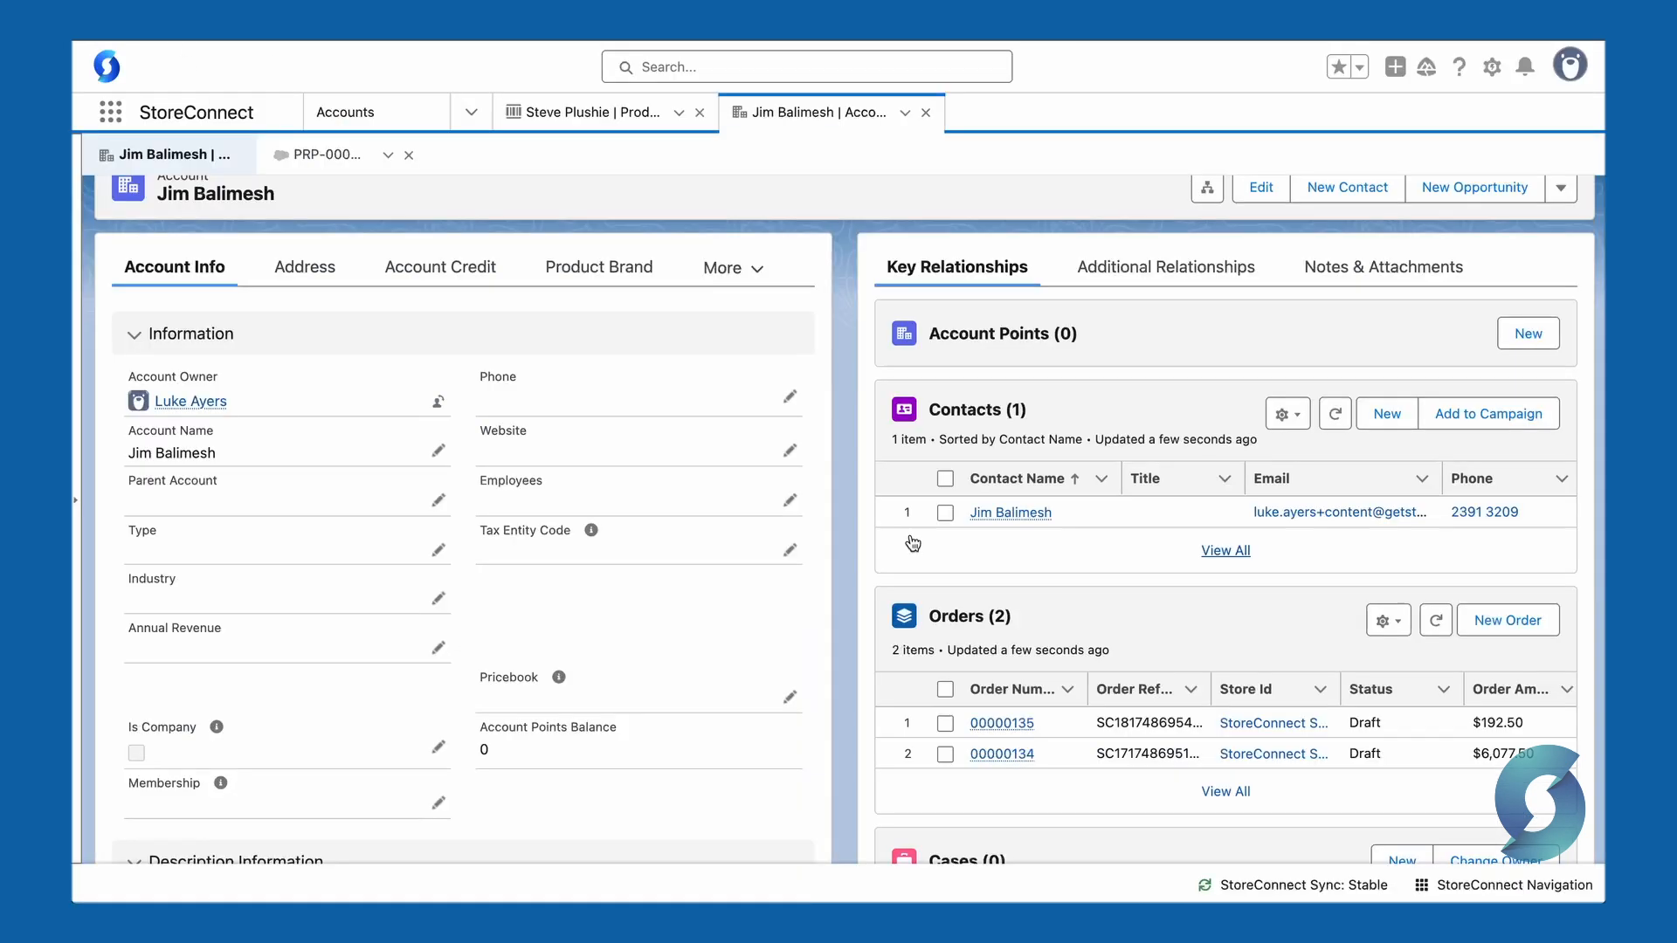
Step: Open the account's permitted restricted product record for Steve Plushie and review its purchased quantity
left_click(1139, 277)
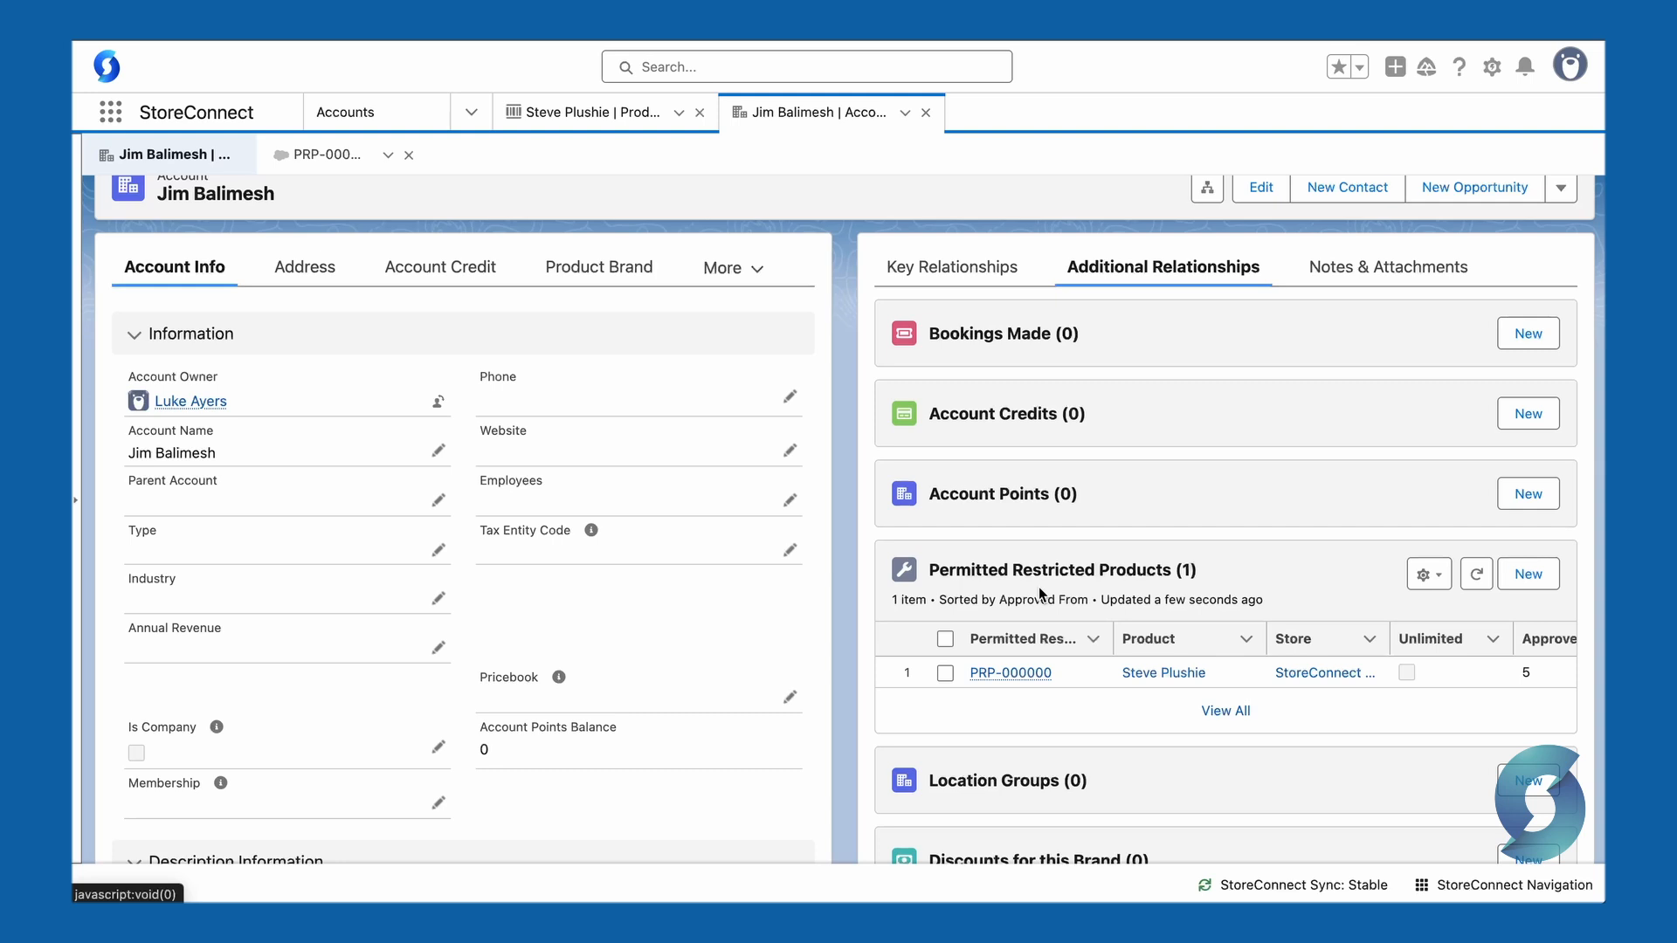
left_click(1006, 671)
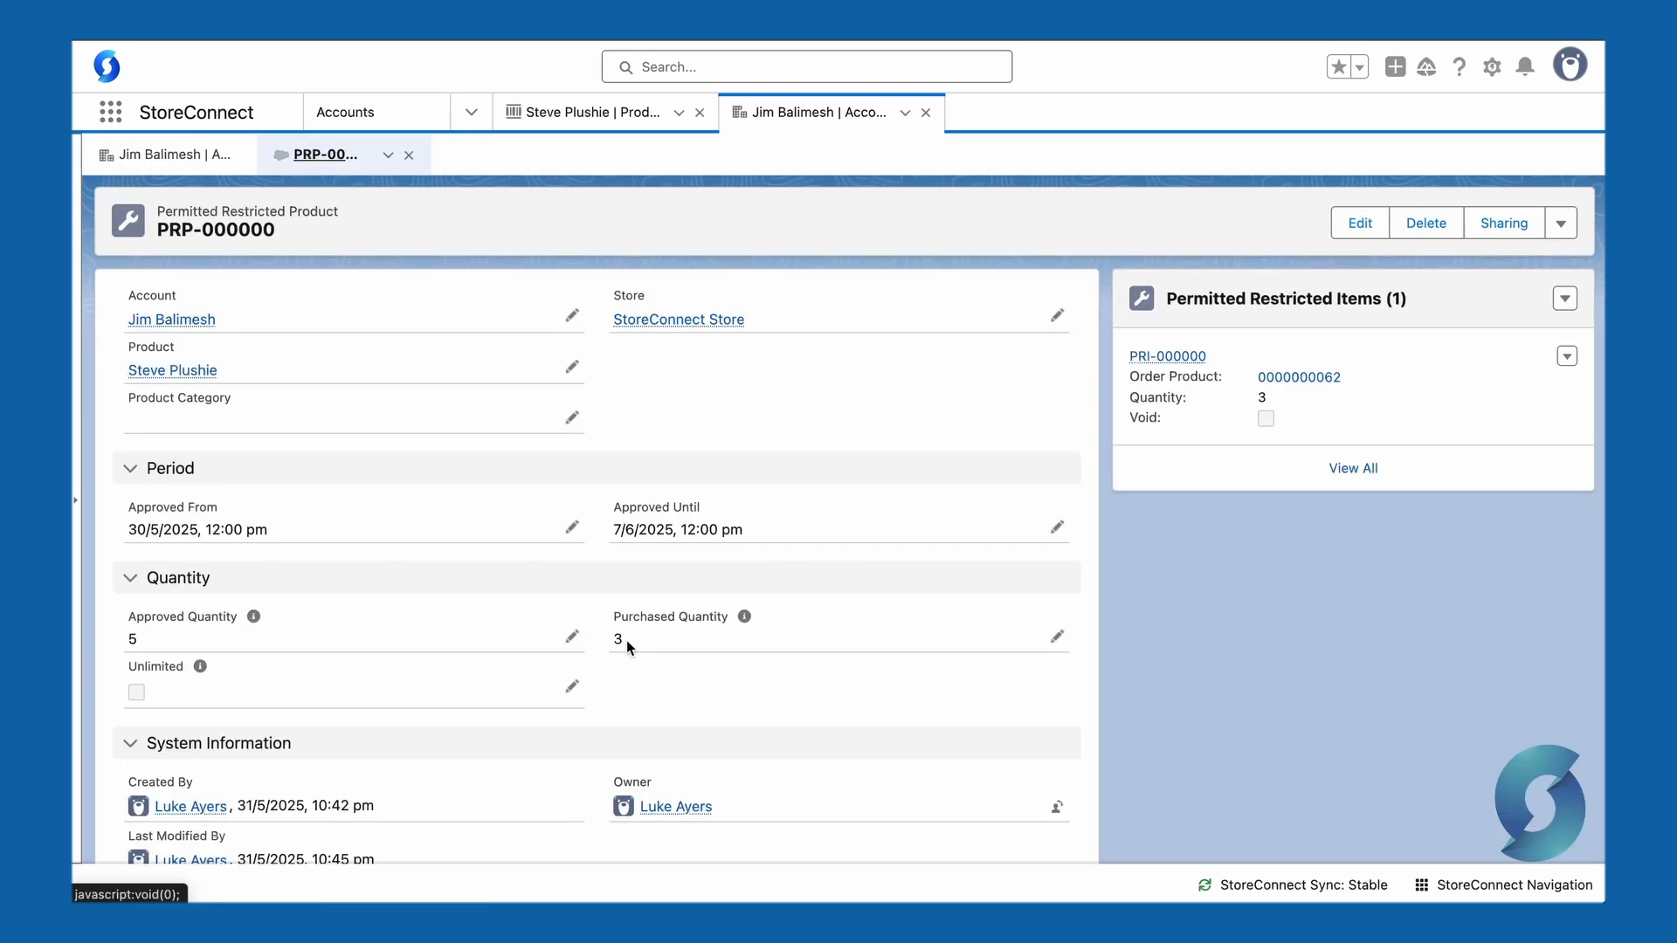
left_click_drag(626, 644, 608, 646)
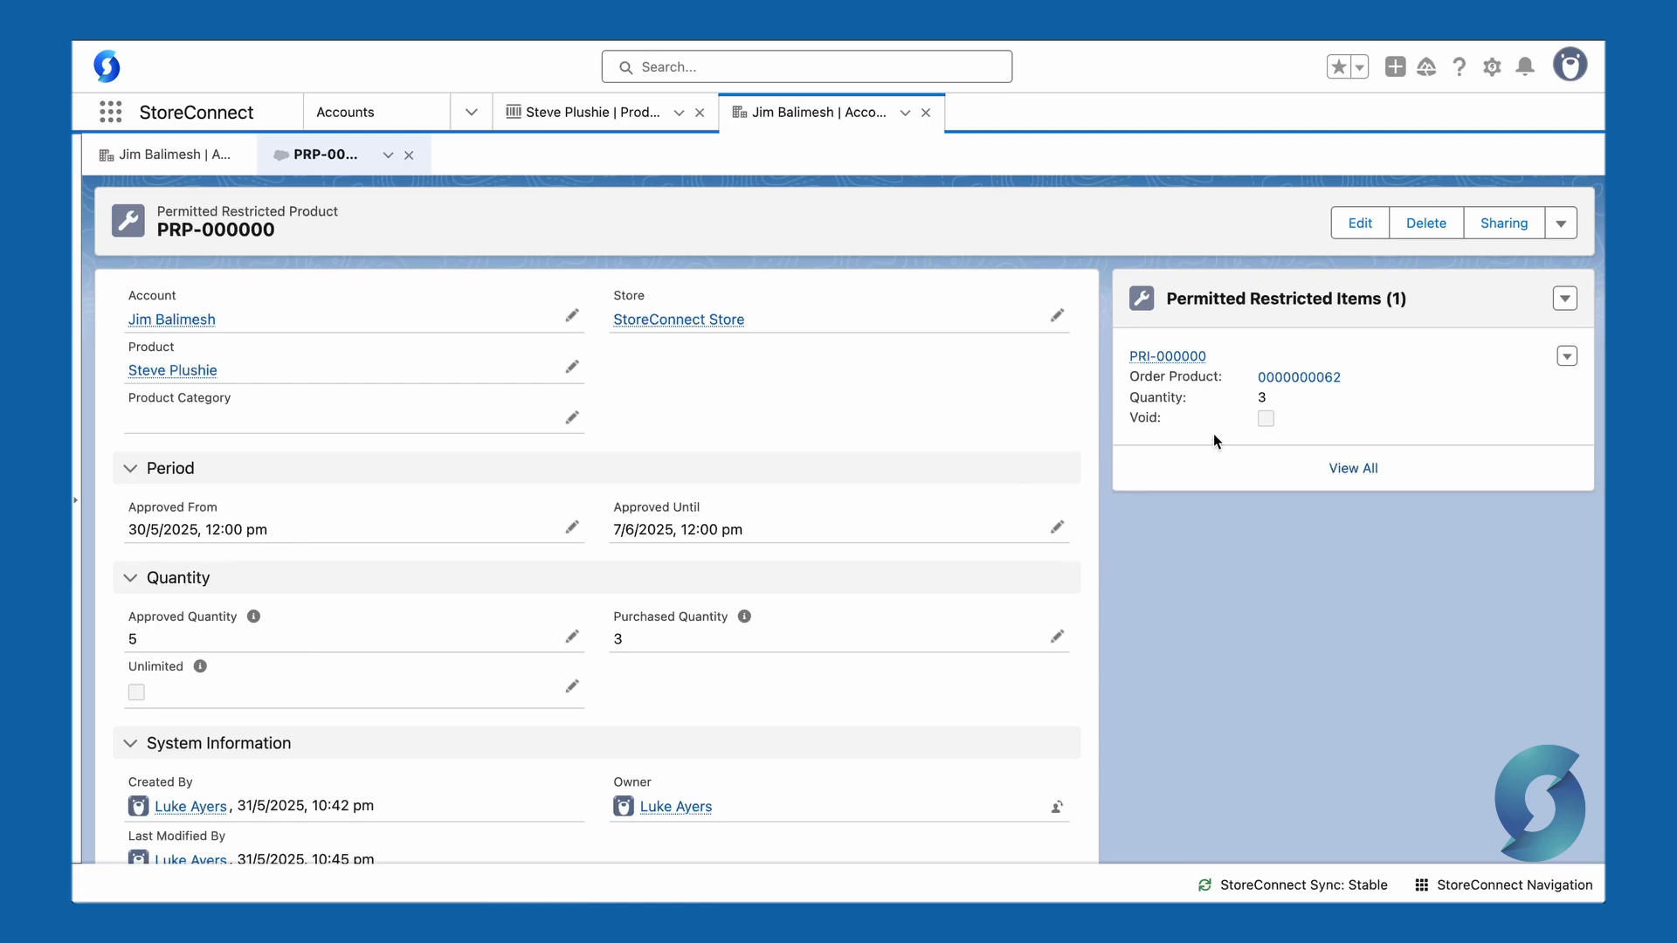
Step: Edit the permitted restricted item, mark it as Void, and save
left_click(1567, 356)
left_click(1523, 387)
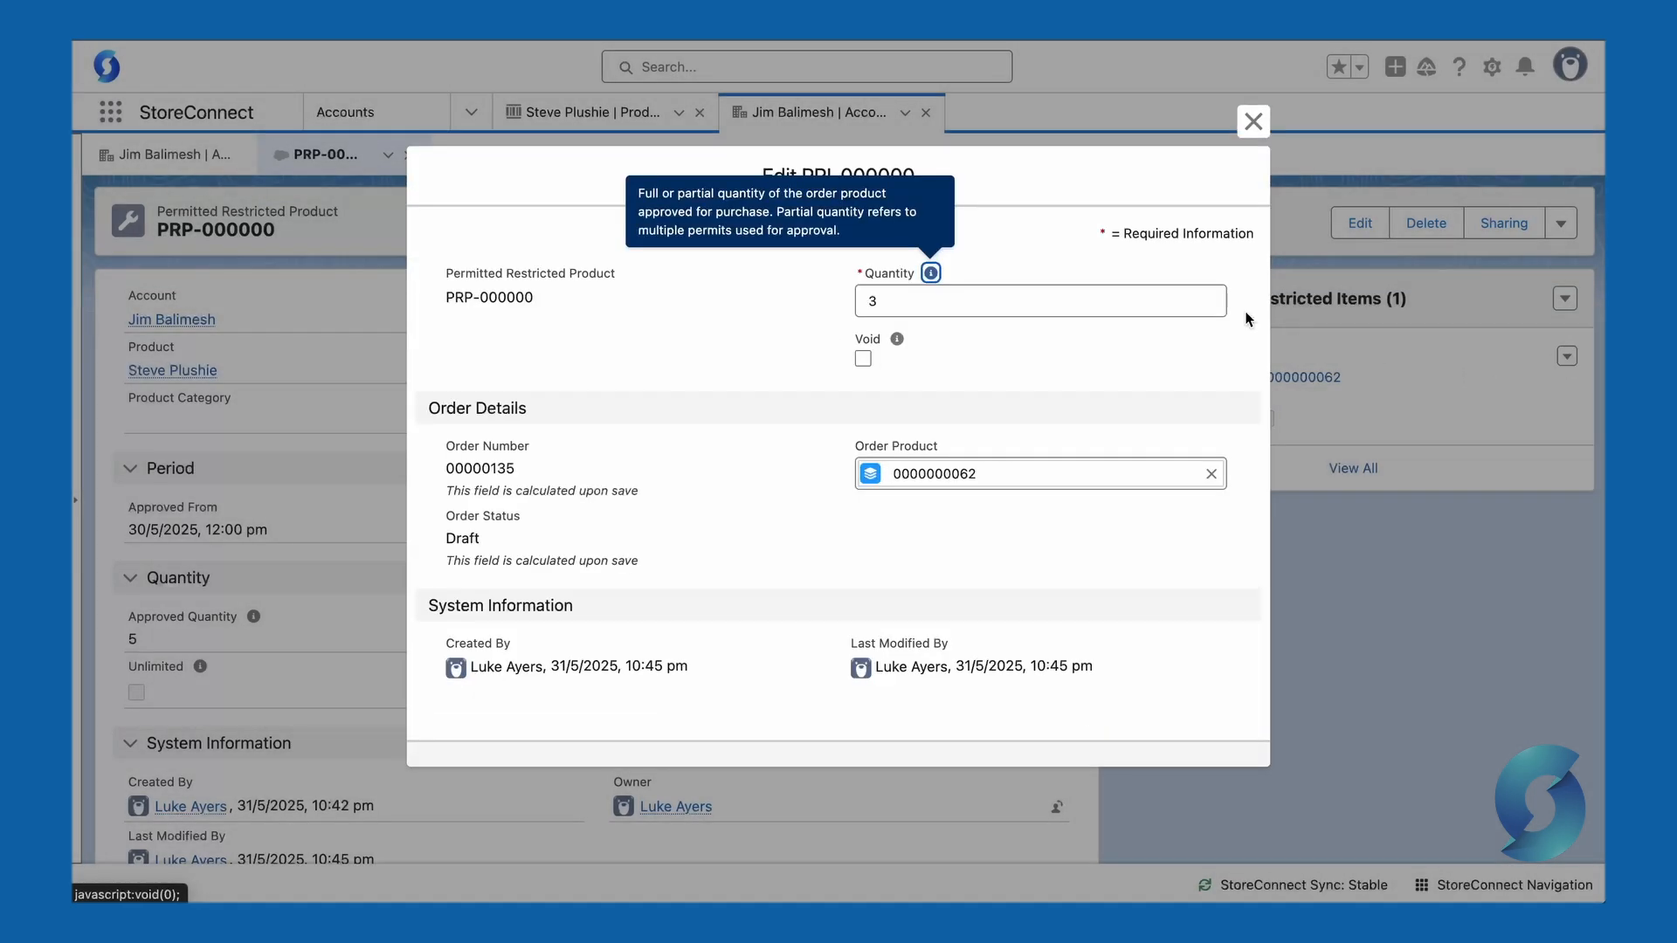
left_click(863, 358)
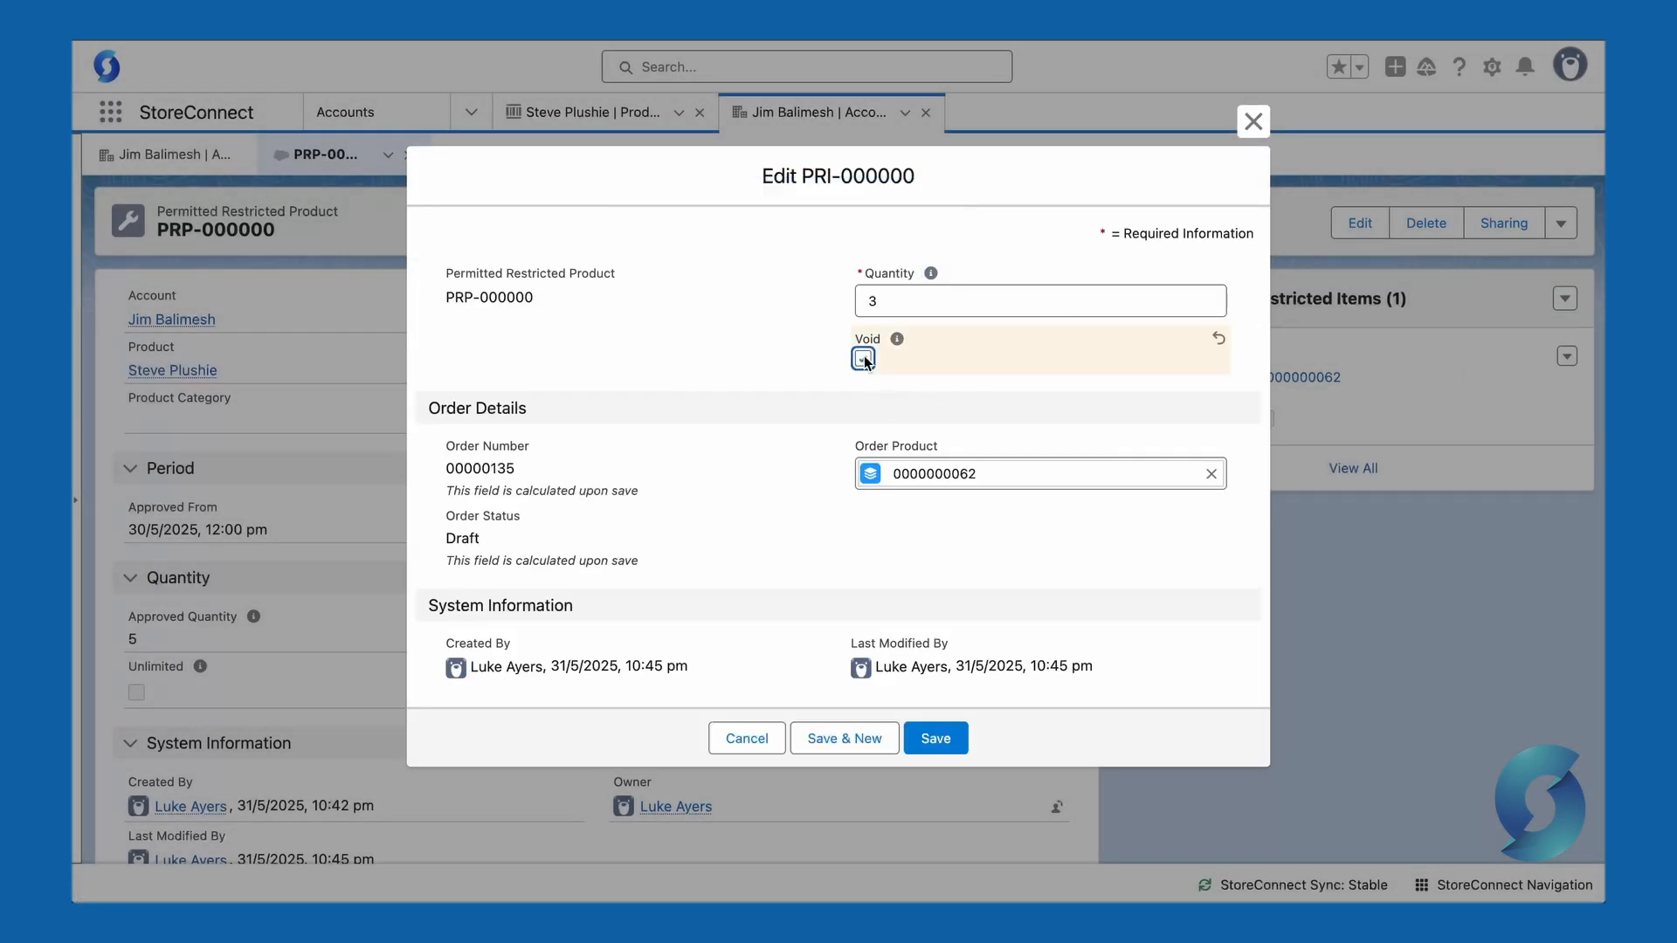
left_click(938, 738)
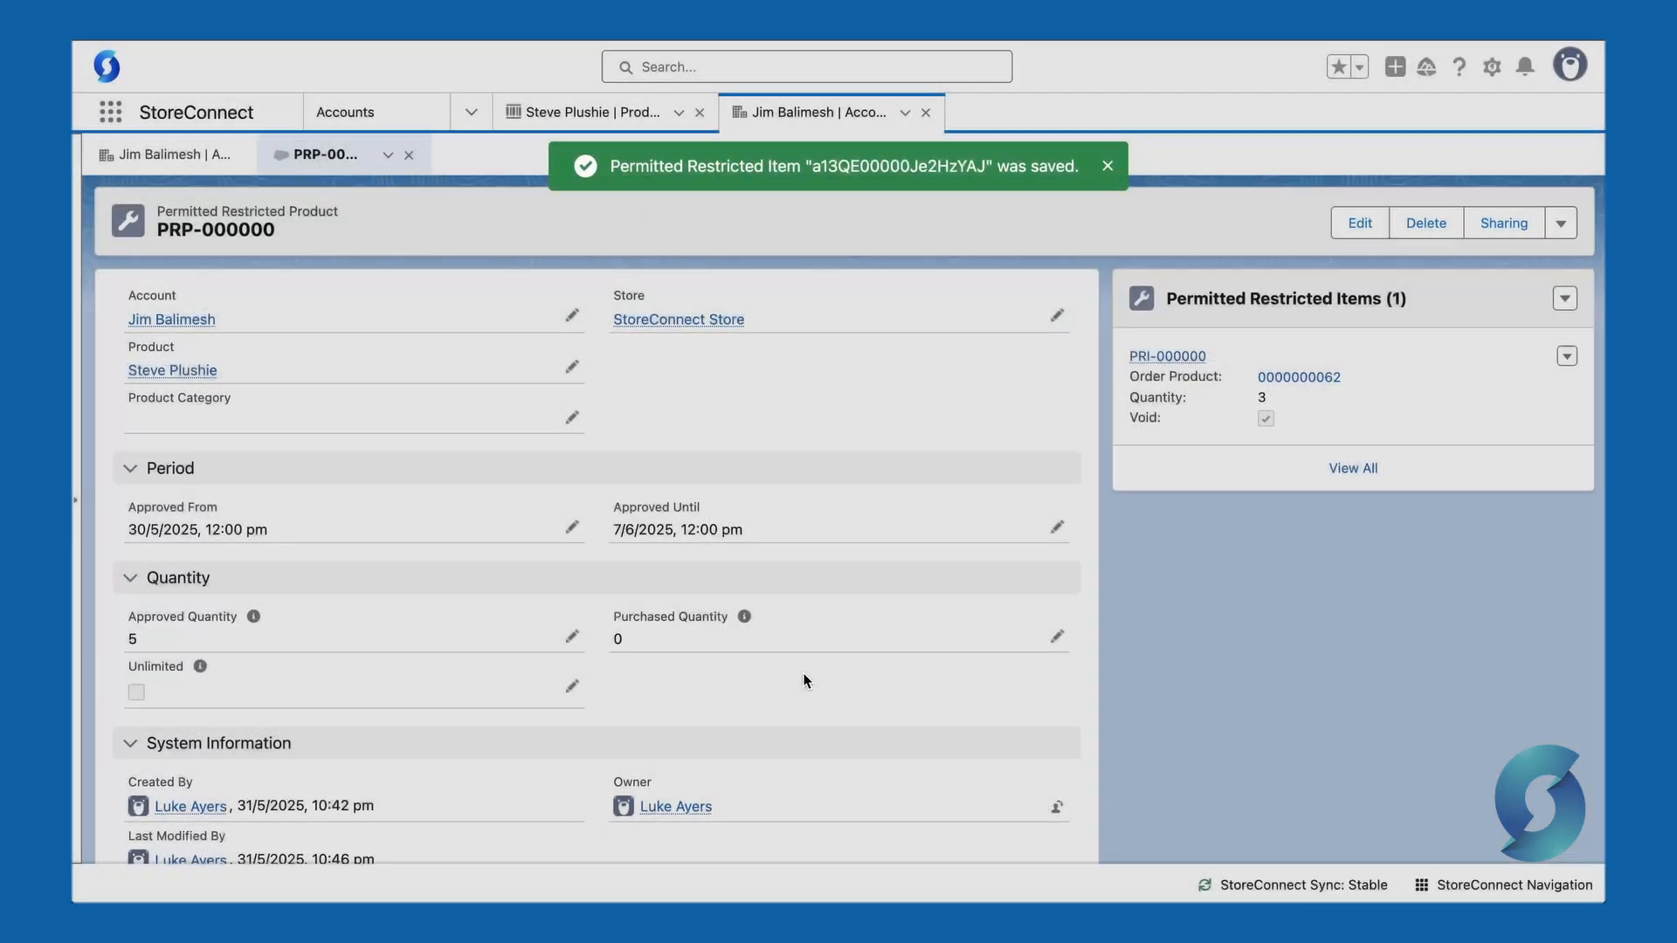